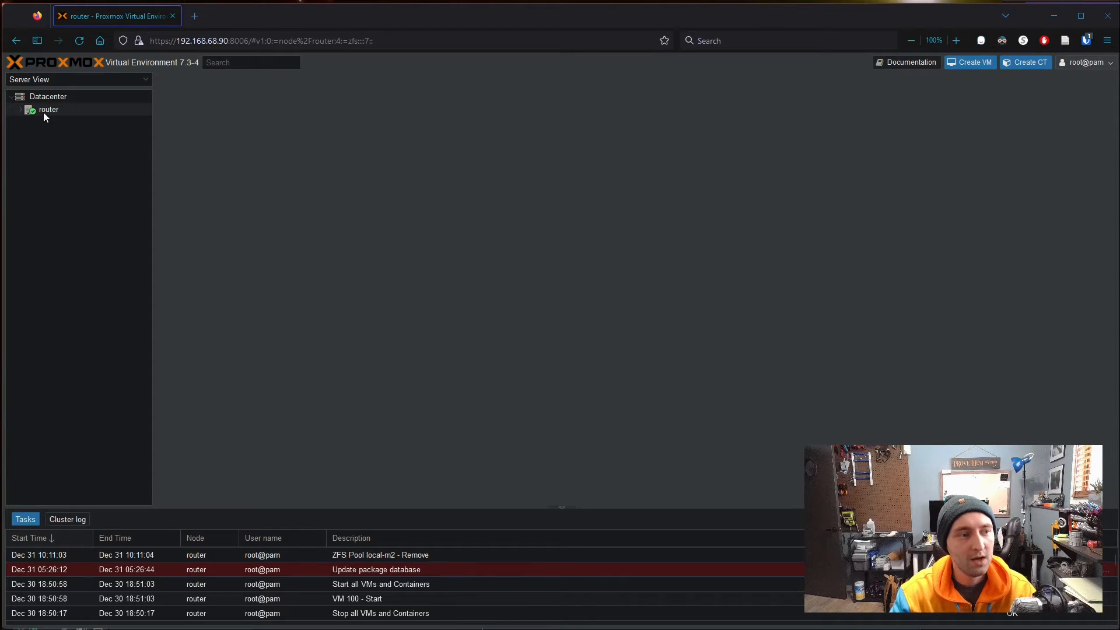
- Check the router node's ZFS pools, with only local-adata listed, and begin creating a new pool
{"action": "left_click", "coordinate": [58, 111]}
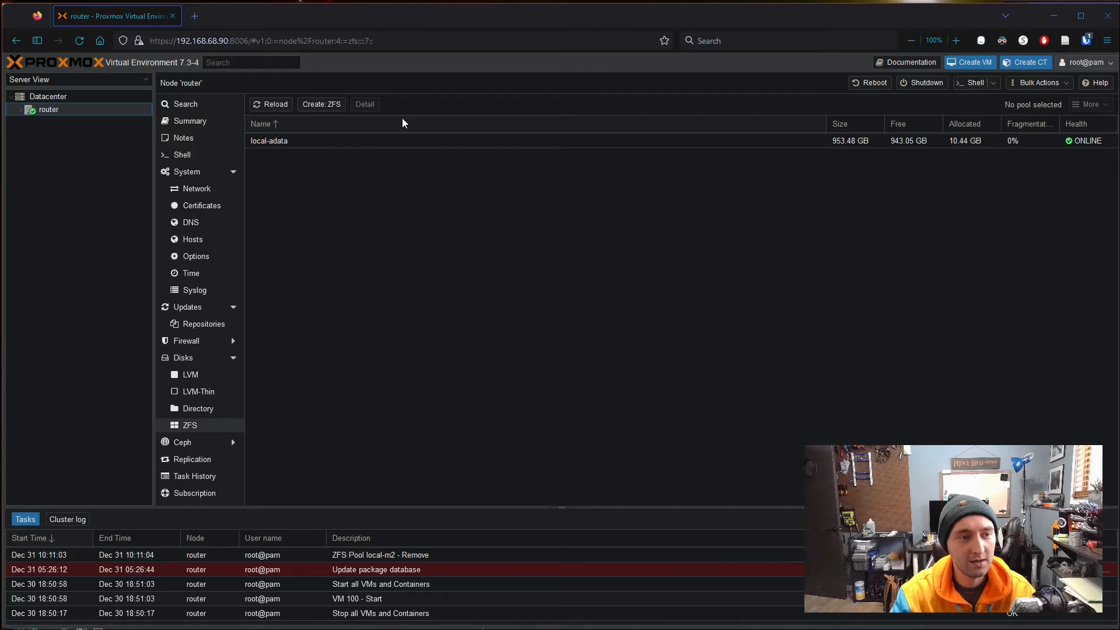
{"action": "left_click", "coordinate": [204, 120]}
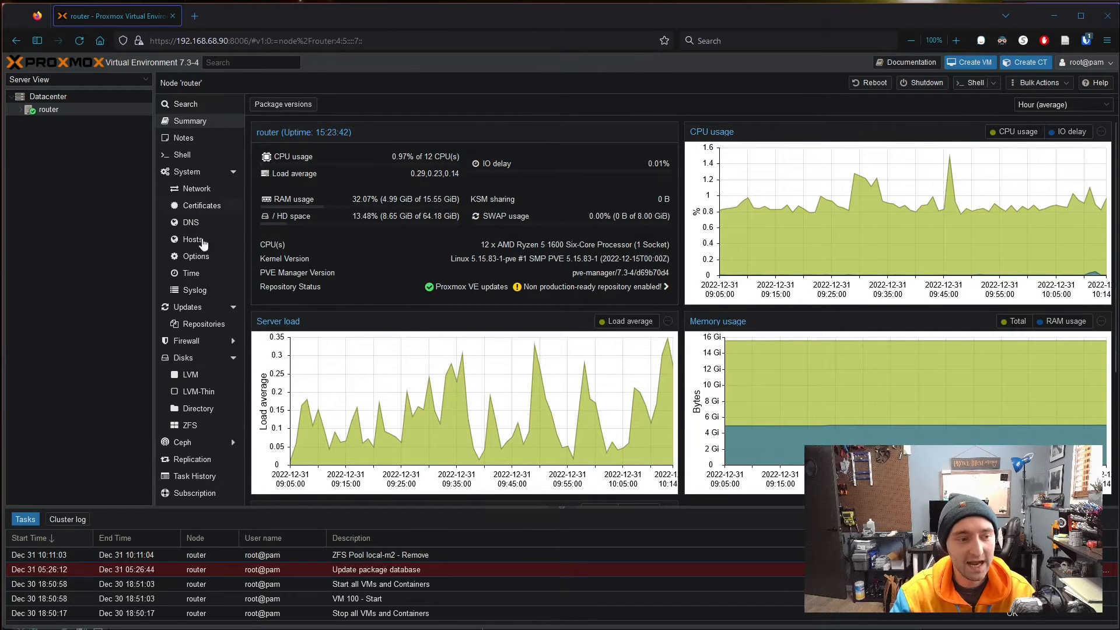
{"action": "left_click", "coordinate": [190, 425]}
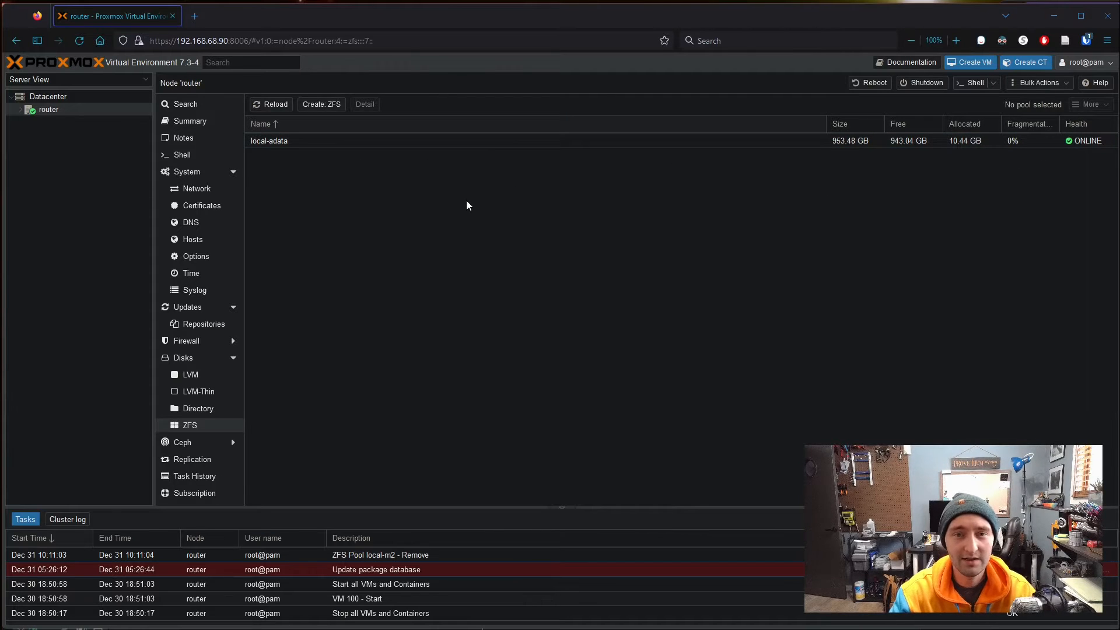
{"action": "left_click", "coordinate": [323, 106]}
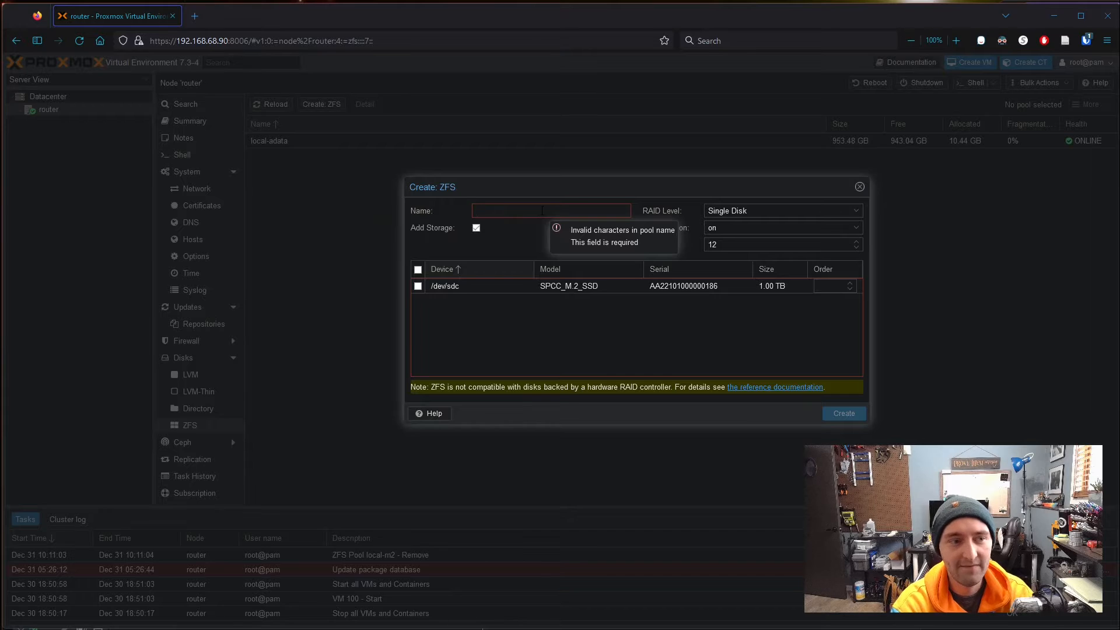
- Create ZFS pool local-m2 on /dev/sdc with RAID level Single Disk
{"action": "type", "text": "loc"}
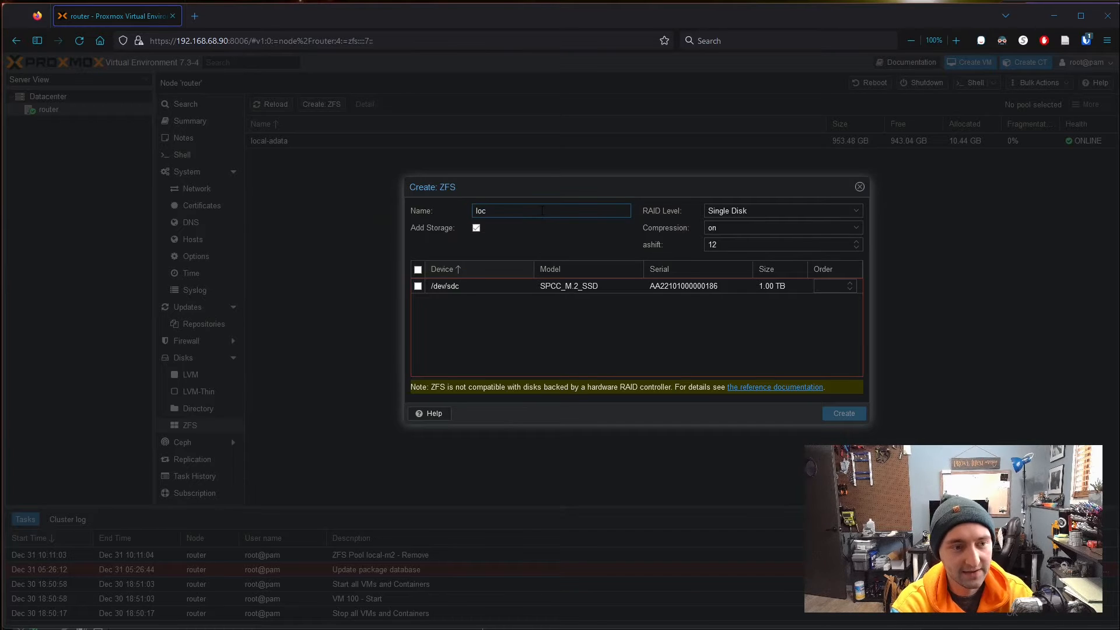
{"action": "type", "text": "al-m2"}
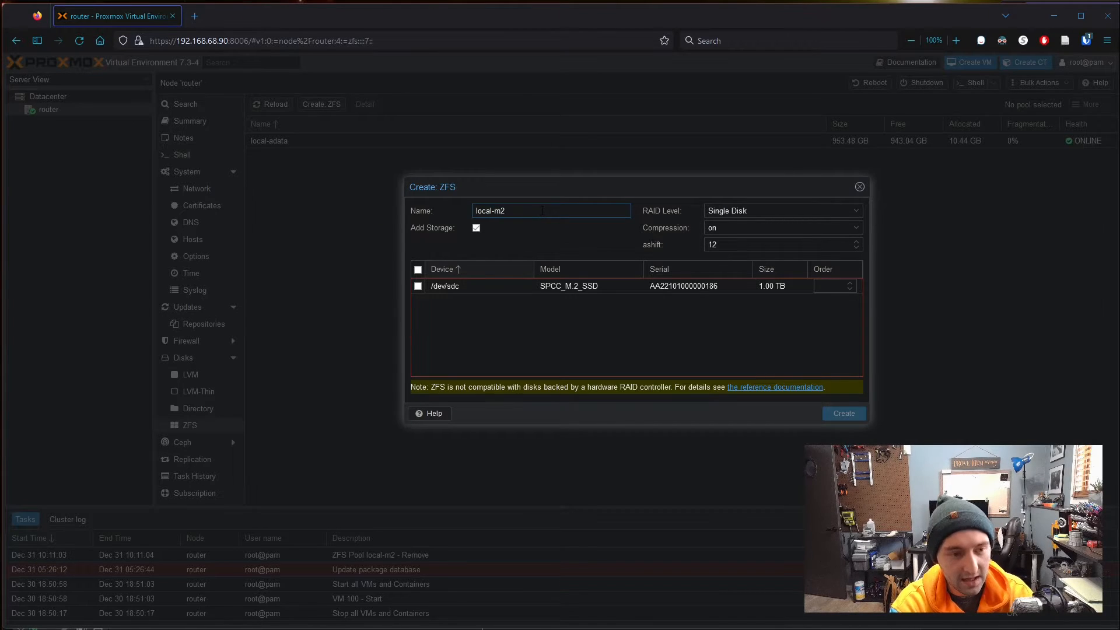
{"action": "left_click", "coordinate": [418, 285]}
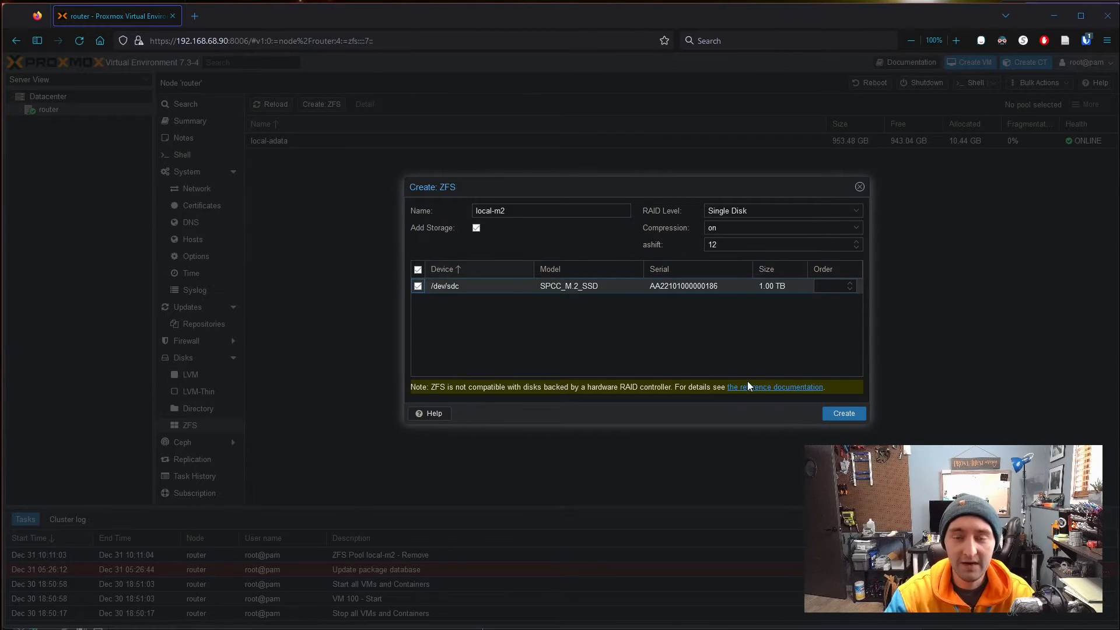
{"action": "left_click", "coordinate": [855, 211]}
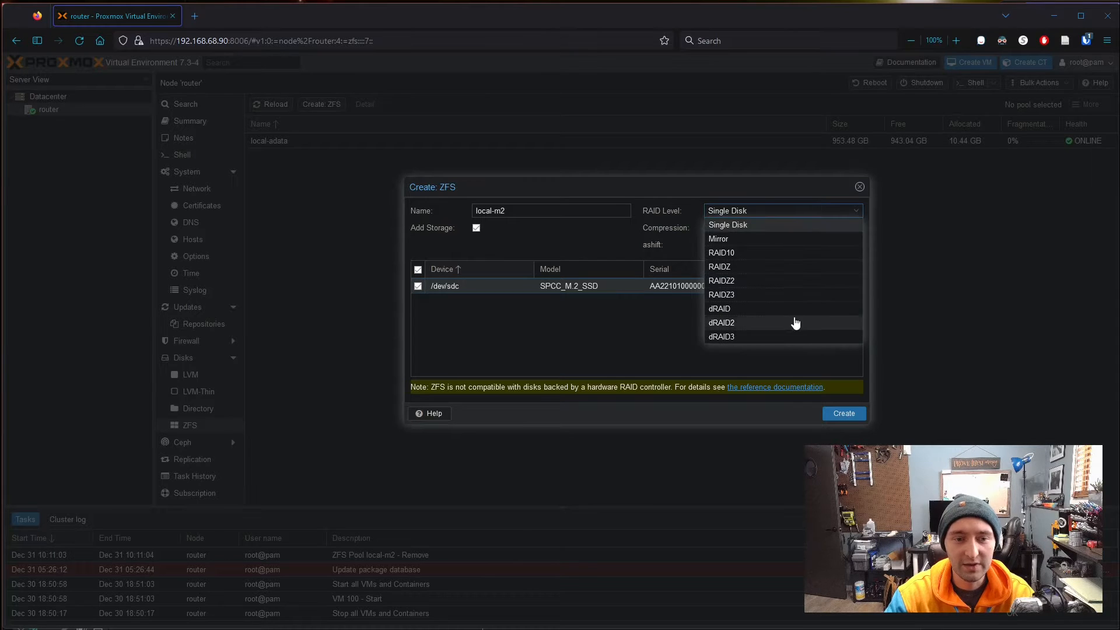
{"action": "left_click", "coordinate": [655, 349]}
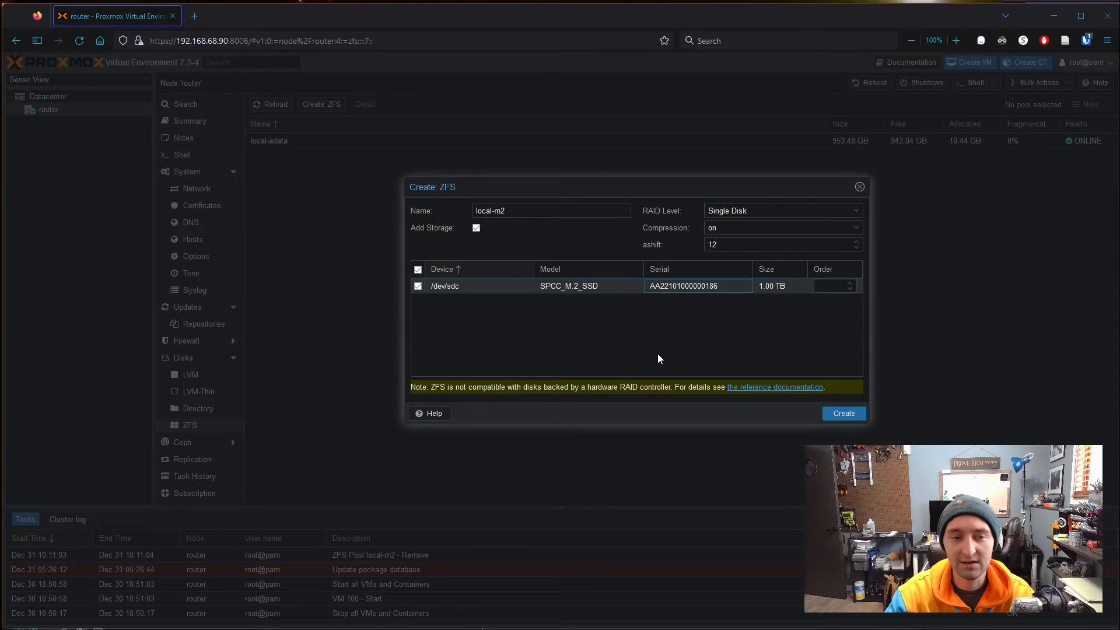
{"action": "left_click", "coordinate": [855, 211]}
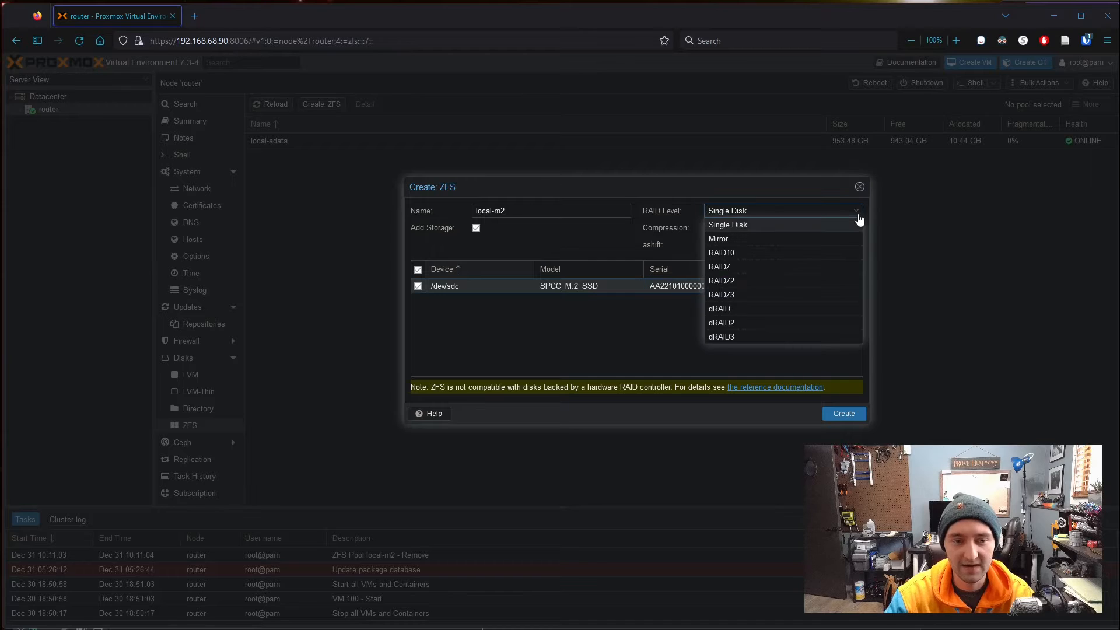
{"action": "left_click", "coordinate": [608, 328]}
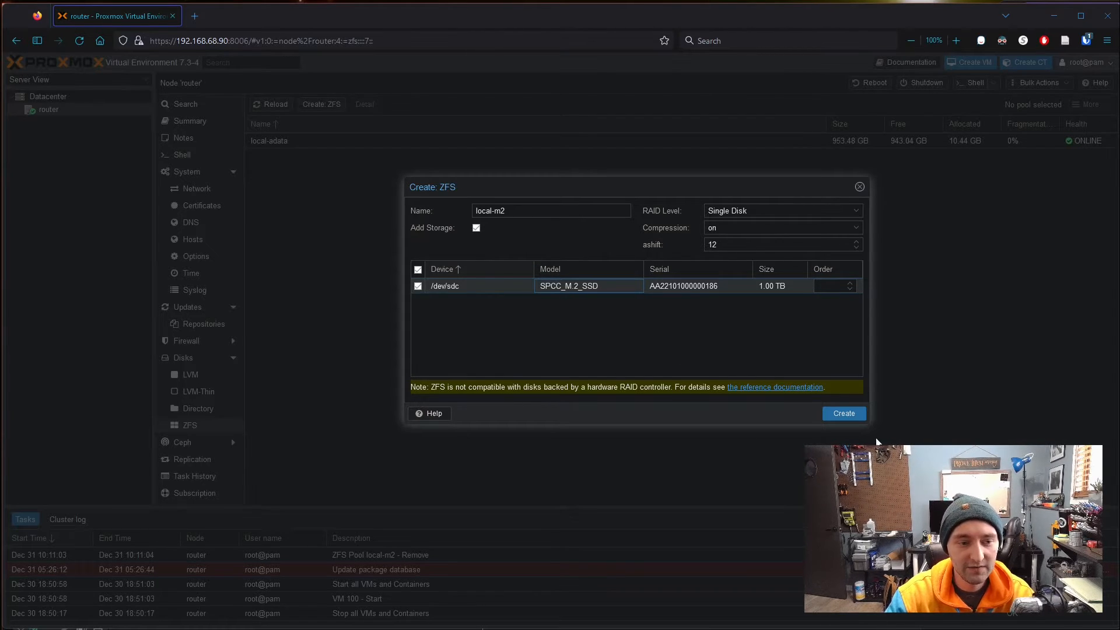
{"action": "left_click", "coordinate": [843, 414]}
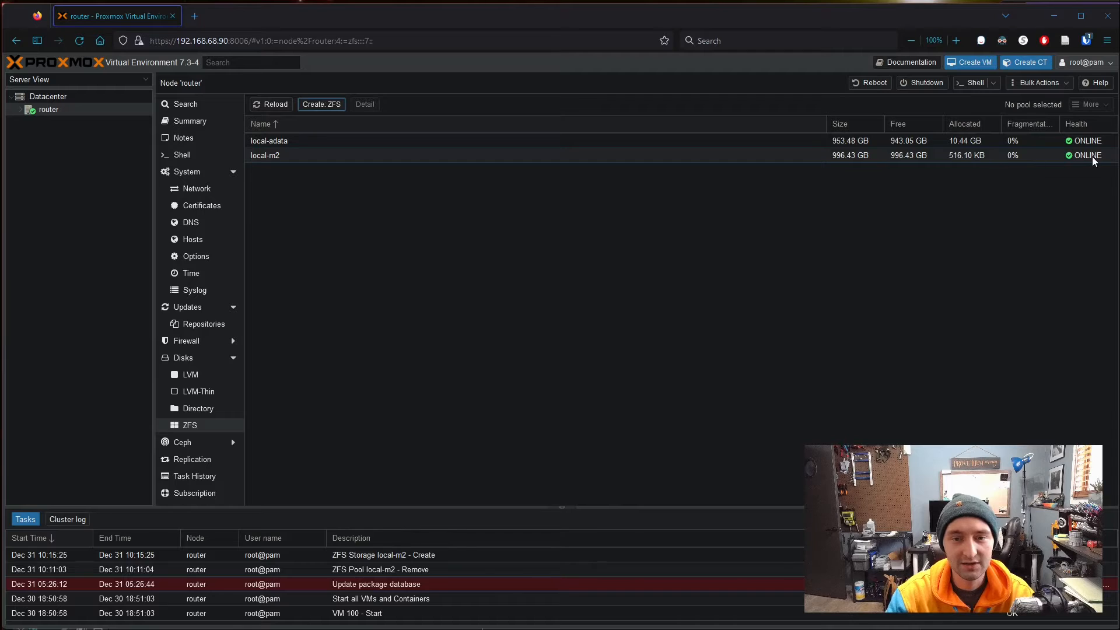
- Inspect the local-m2 storage summary and its VM disks on router
{"action": "left_click", "coordinate": [19, 111]}
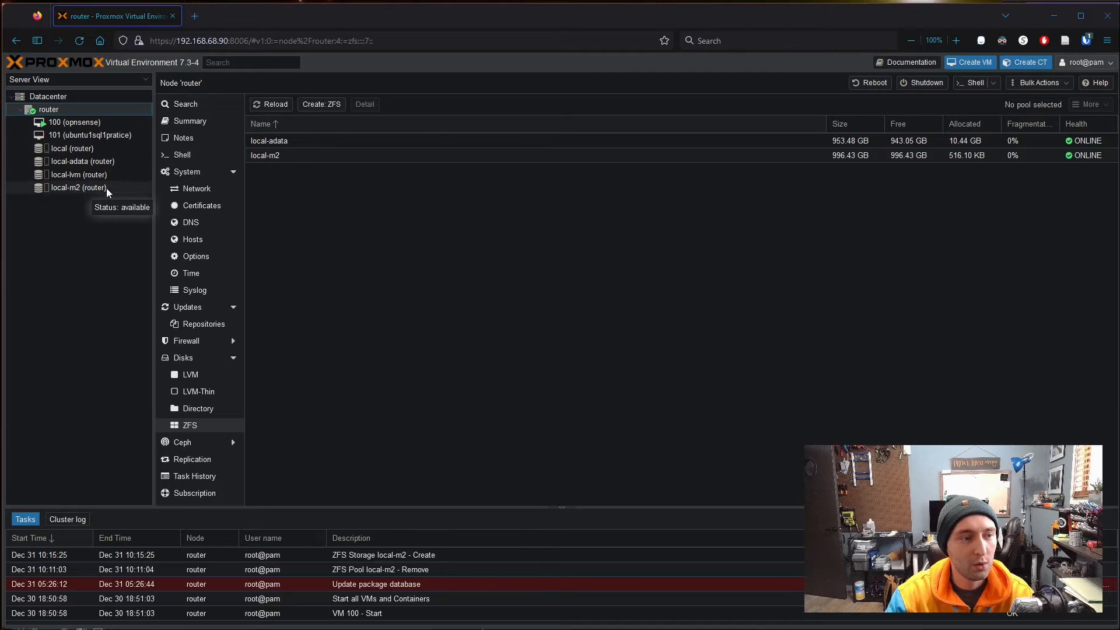
{"action": "left_click", "coordinate": [75, 187]}
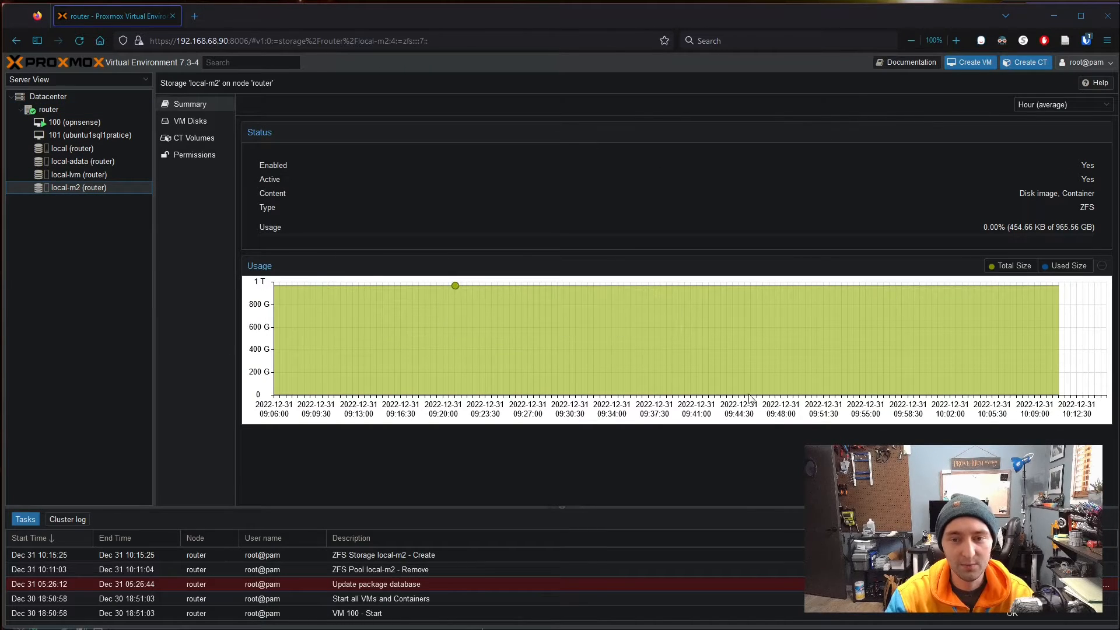
{"action": "left_click", "coordinate": [203, 123]}
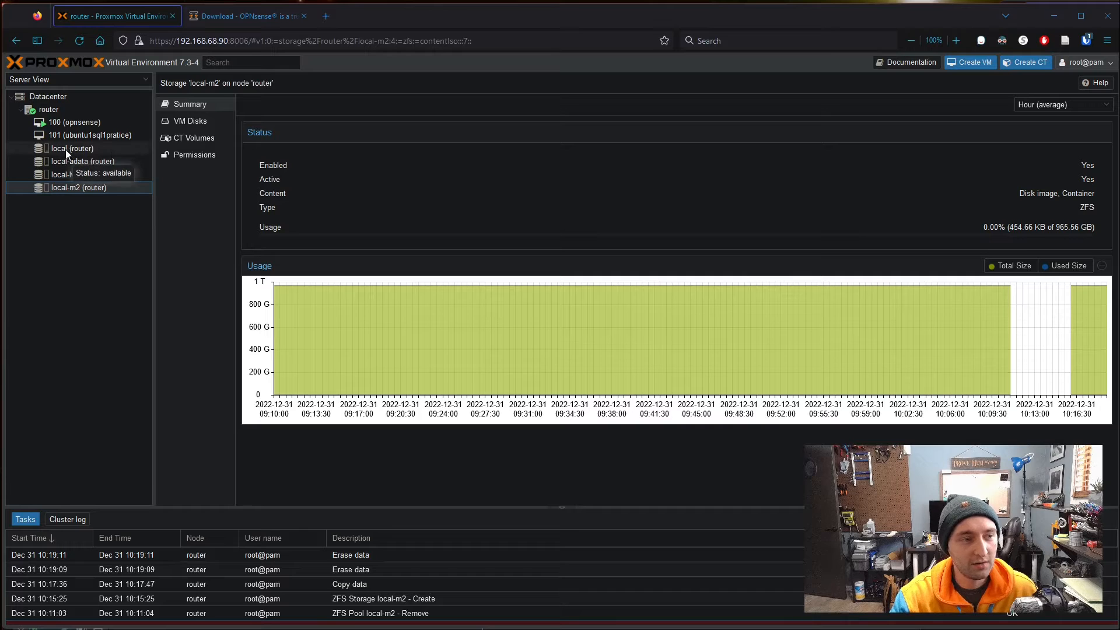
- View local storage's ISO images, cancel the upload, and switch to the OPNsense download tab
{"action": "left_click", "coordinate": [113, 150]}
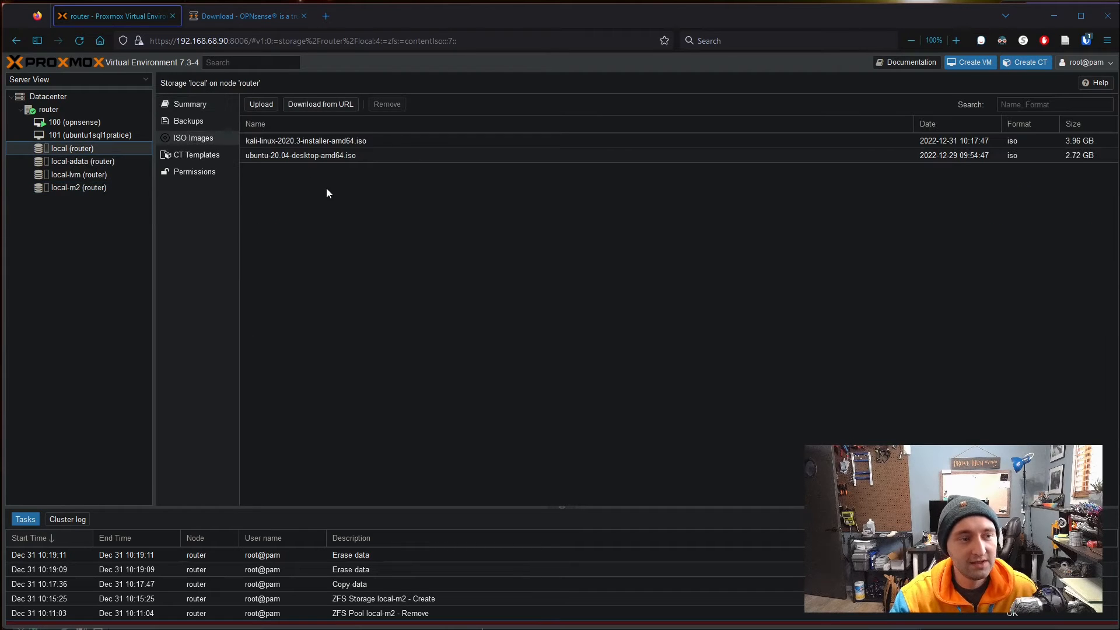
{"action": "left_click", "coordinate": [200, 106]}
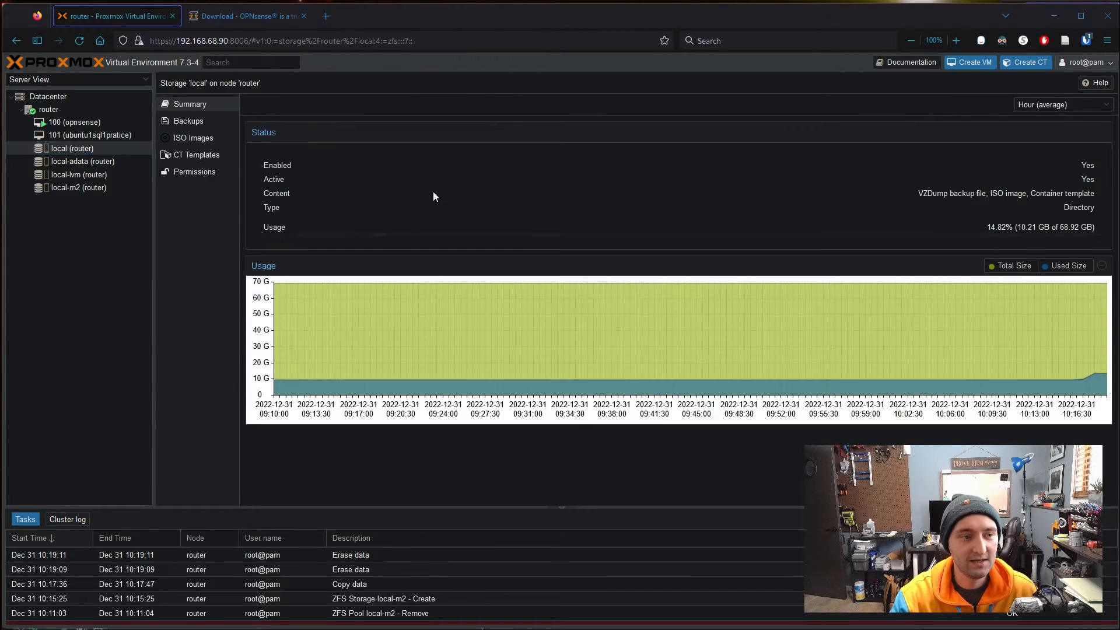
{"action": "left_click", "coordinate": [205, 142]}
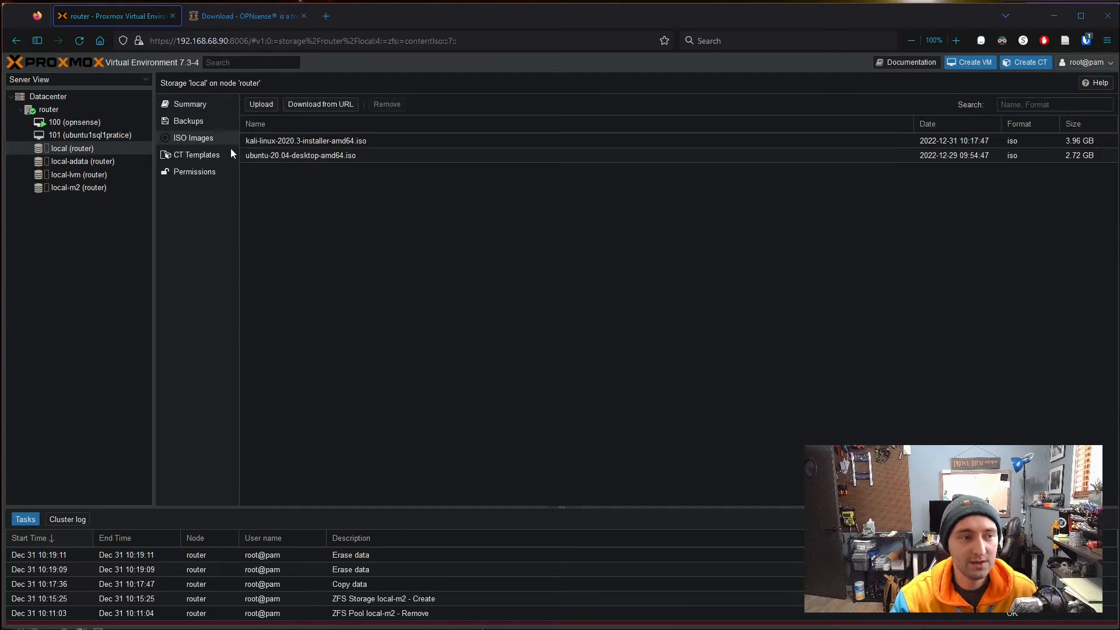
{"action": "left_click", "coordinate": [262, 106]}
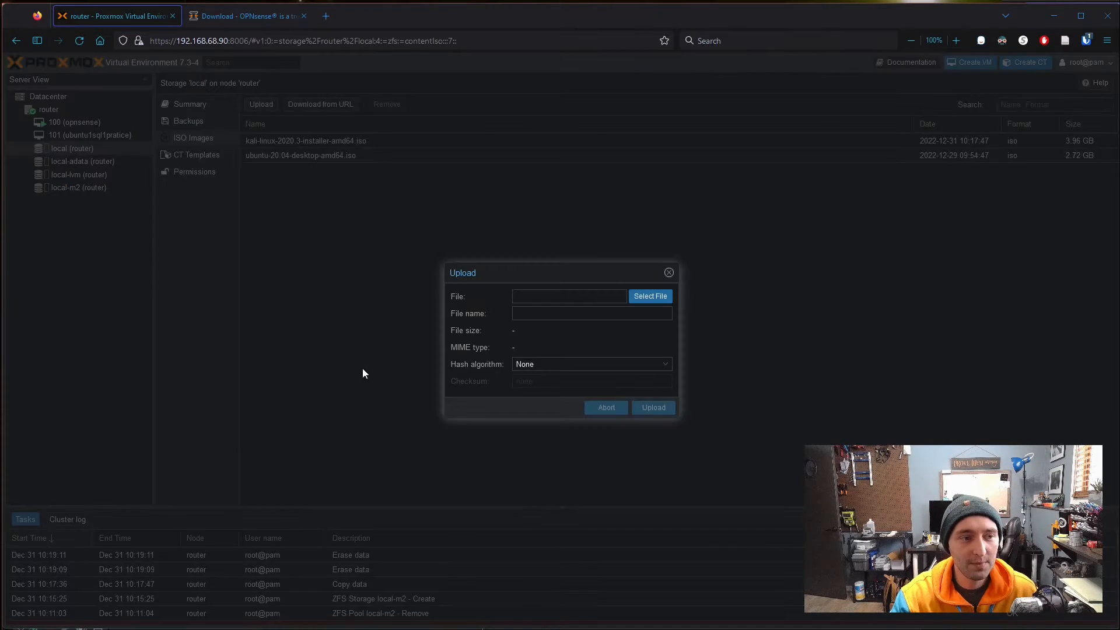
{"action": "left_click", "coordinate": [644, 296]}
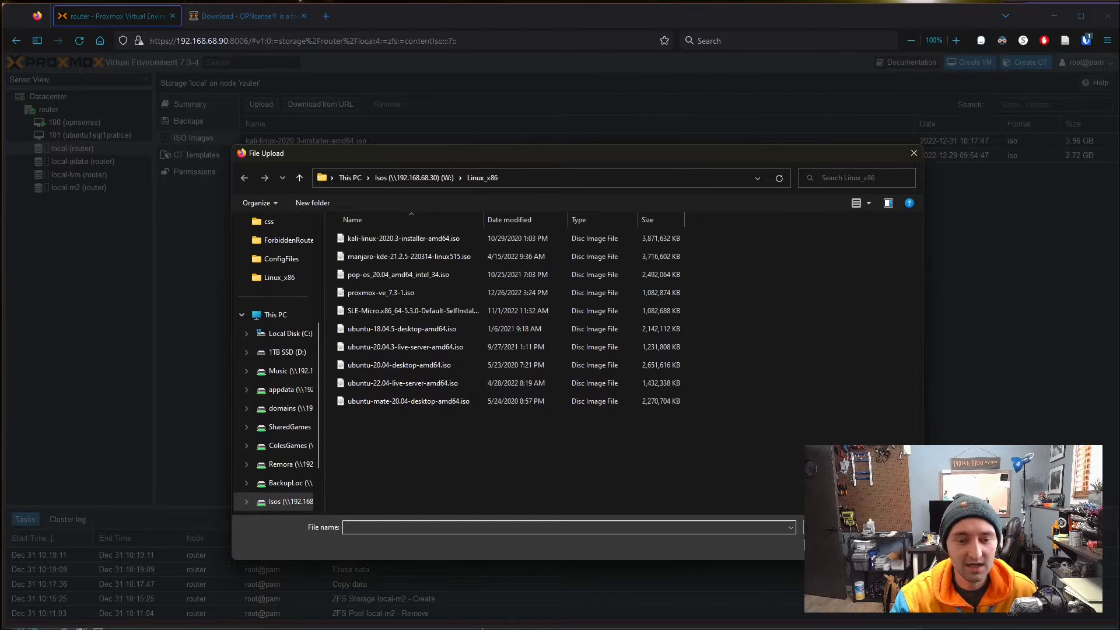
{"action": "key", "text": "Escape"}
{"action": "left_click", "coordinate": [669, 272]}
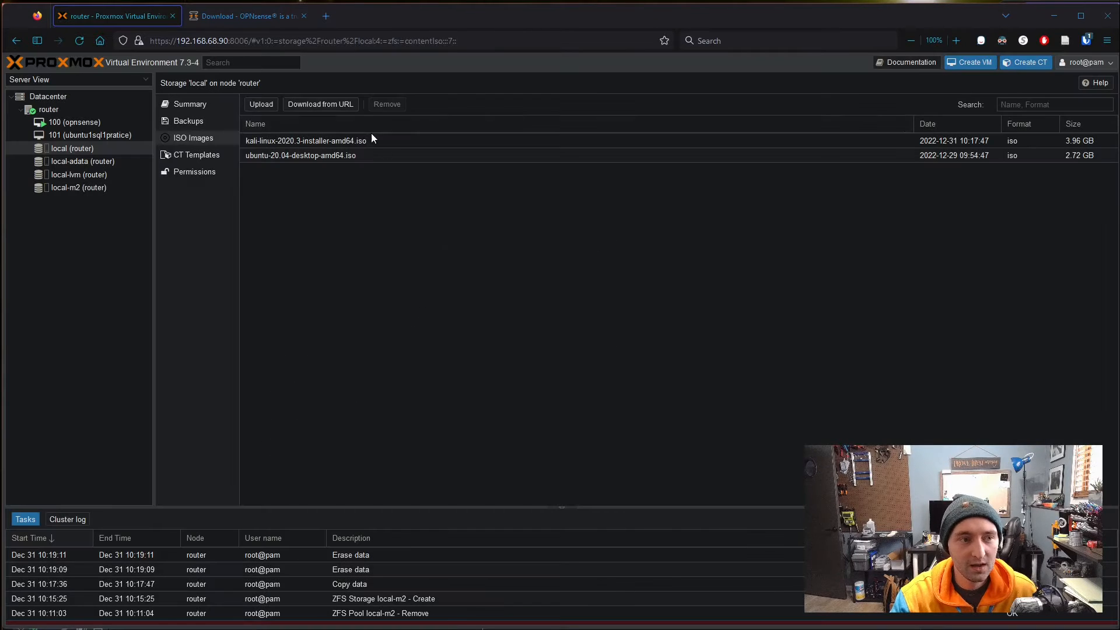
{"action": "left_click", "coordinate": [269, 21]}
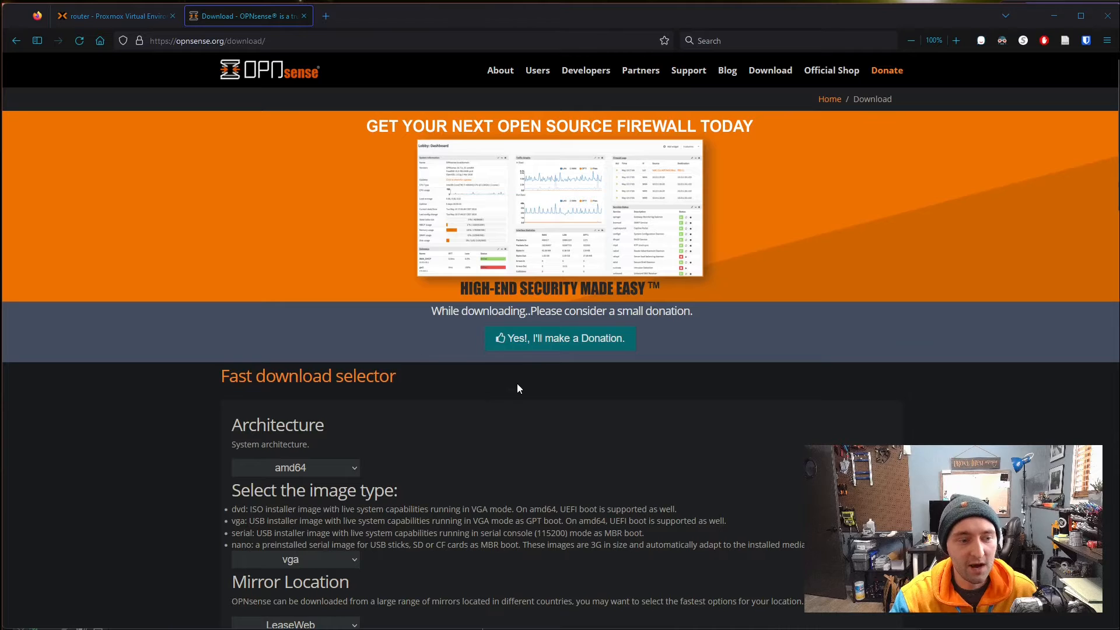
- Download the OPNsense amd64 dvd image from the LeaseWeb mirror and show it in Downloads
{"action": "scroll", "coordinate": [615, 379], "scroll_direction": "down", "scroll_amount": 3}
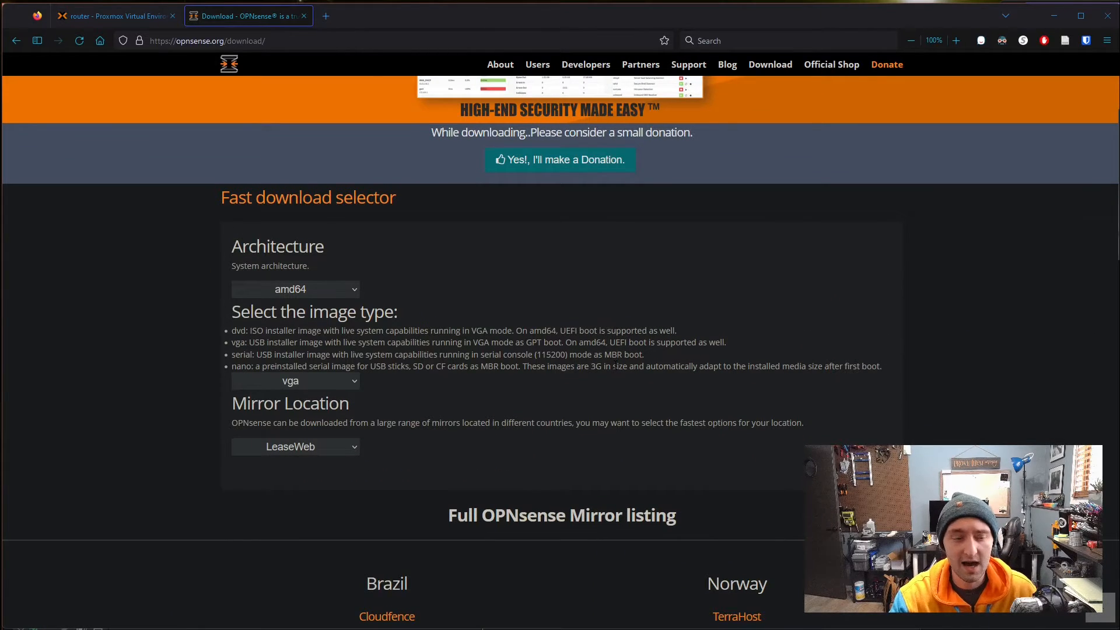
{"action": "scroll", "coordinate": [442, 309], "scroll_direction": "down", "scroll_amount": 2}
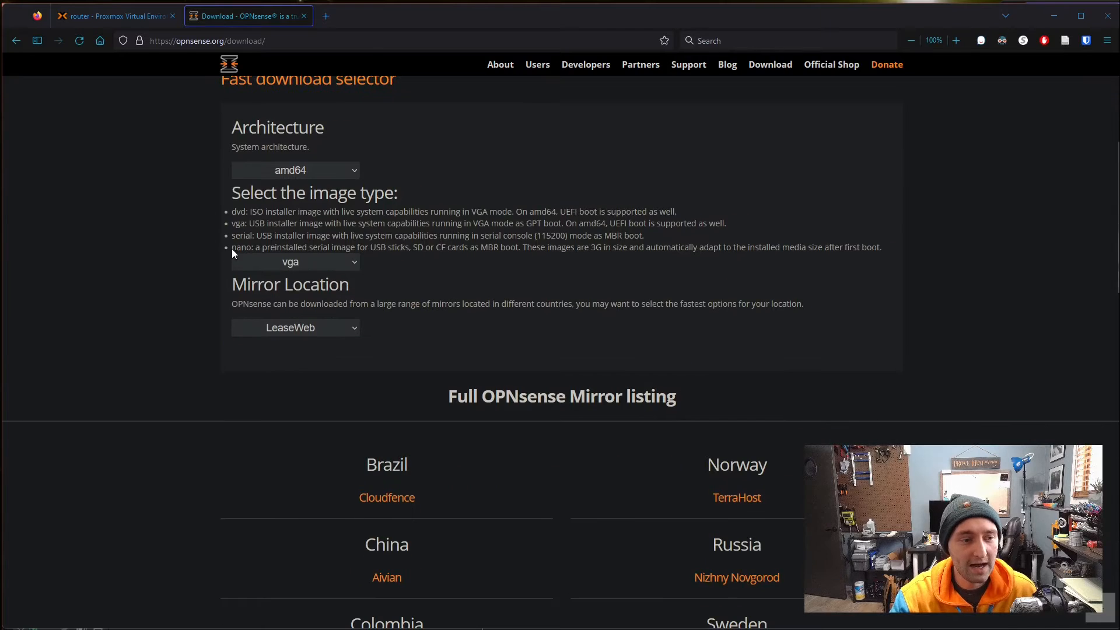
{"action": "left_click", "coordinate": [327, 270]}
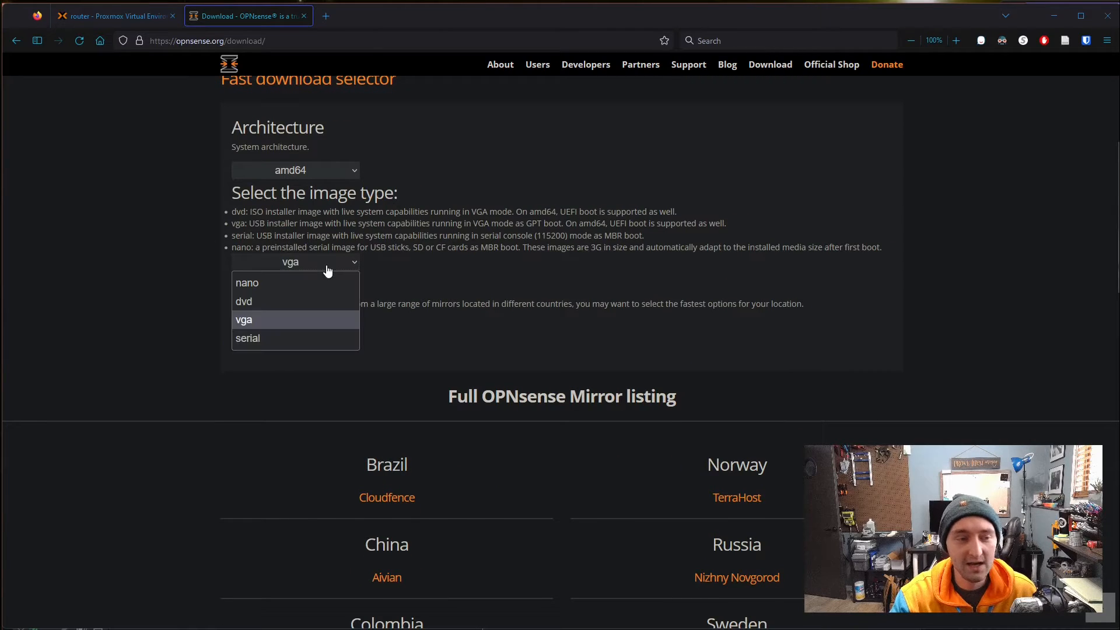
{"action": "left_click", "coordinate": [276, 303]}
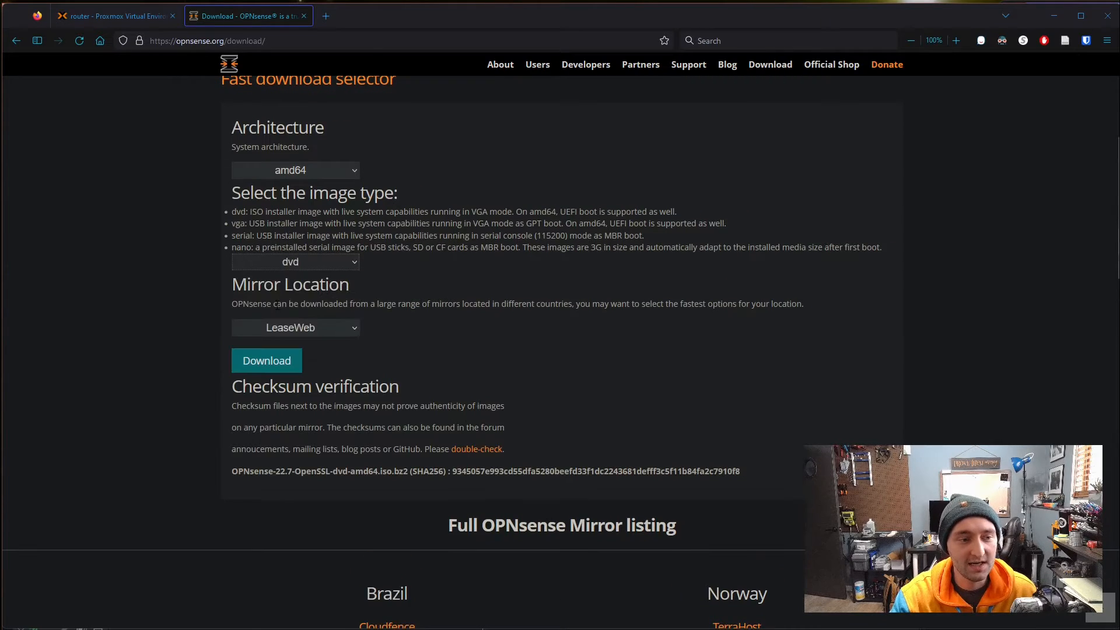
{"action": "left_click", "coordinate": [266, 361]}
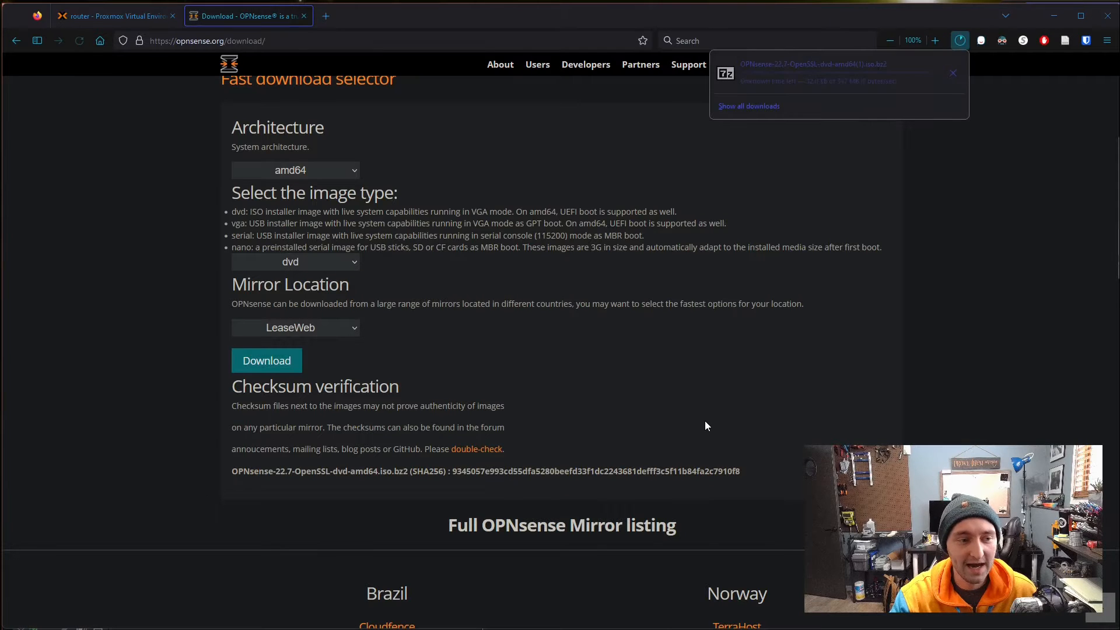
{"action": "left_click", "coordinate": [343, 328]}
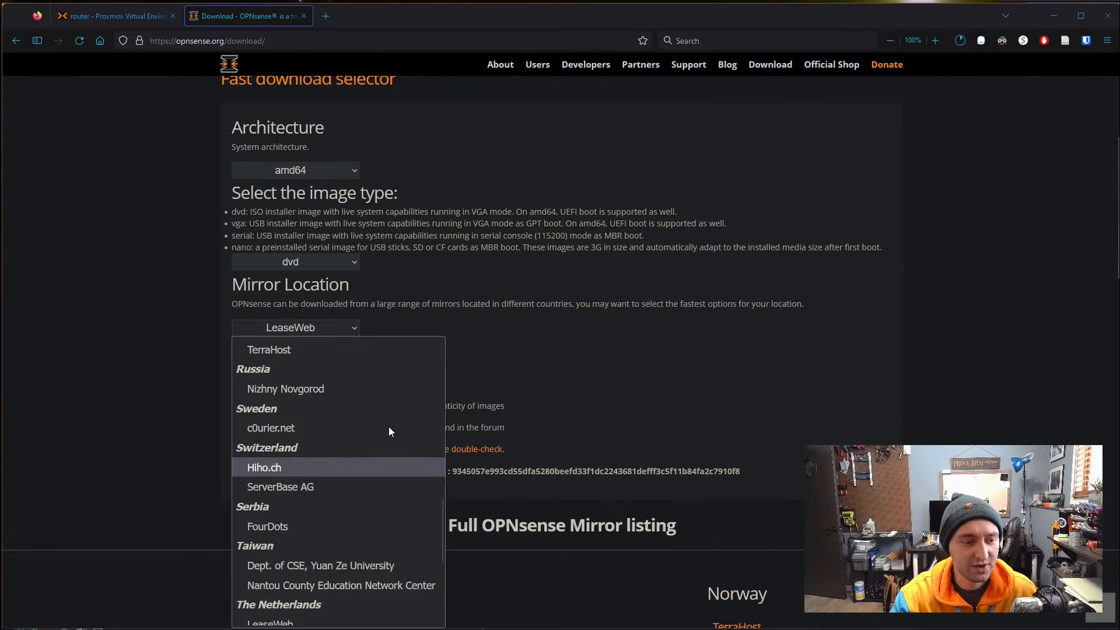
{"action": "left_click", "coordinate": [630, 337]}
{"action": "left_click", "coordinate": [963, 46]}
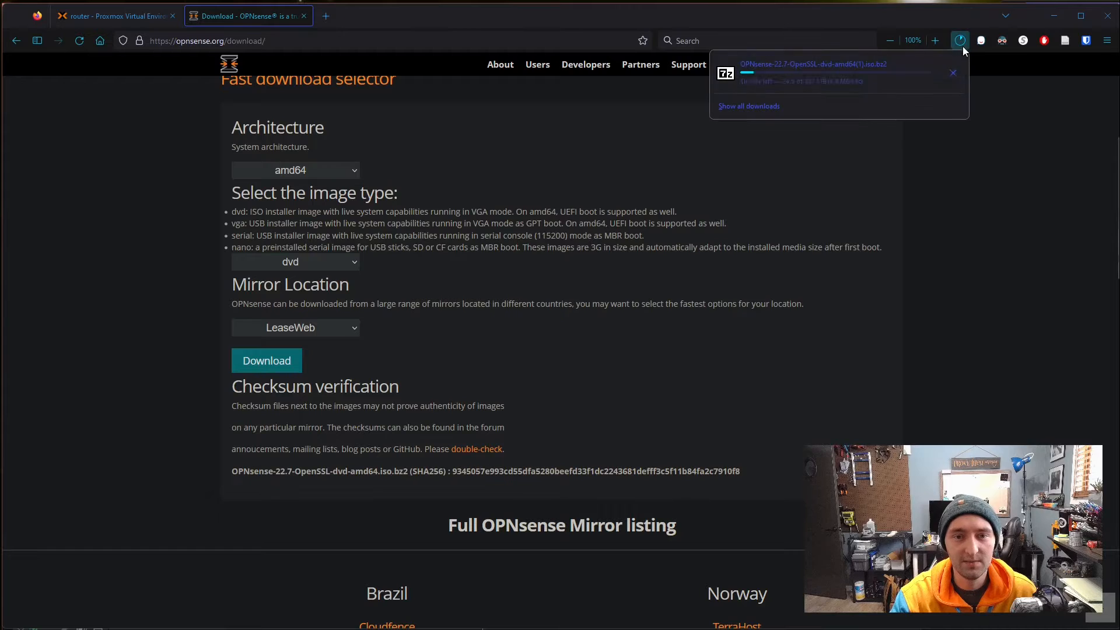
{"action": "left_click", "coordinate": [816, 93]}
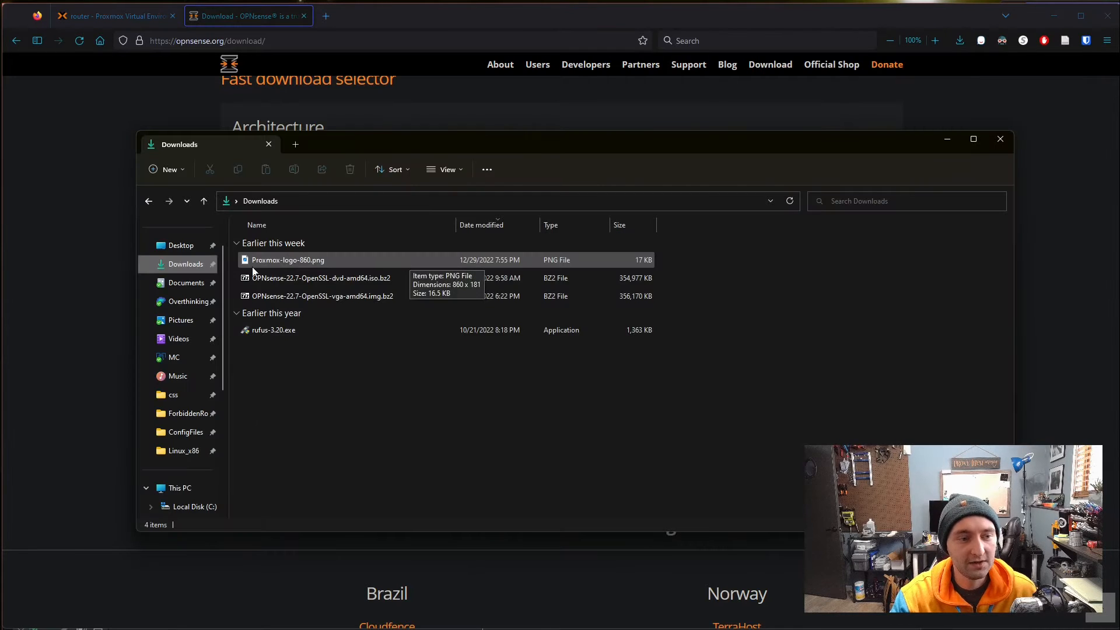
- Extract OPNsense-22.7-OpenSSL-dvd-amd64.iso from the .bz2 archive using 7-Zip
{"action": "right_click", "coordinate": [383, 282]}
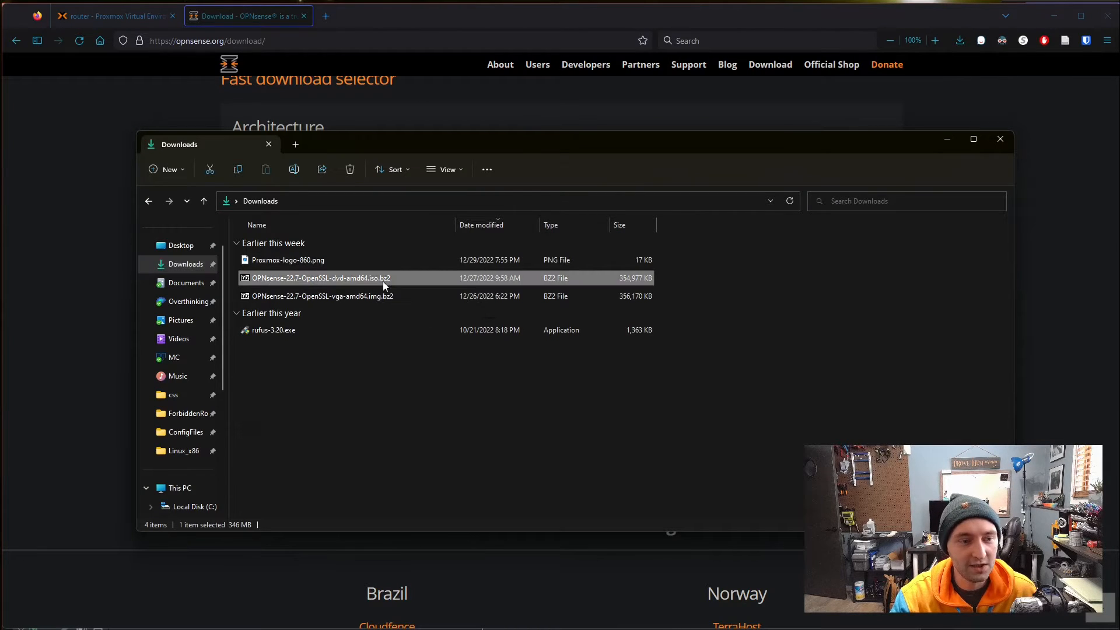
{"action": "left_click", "coordinate": [426, 319]}
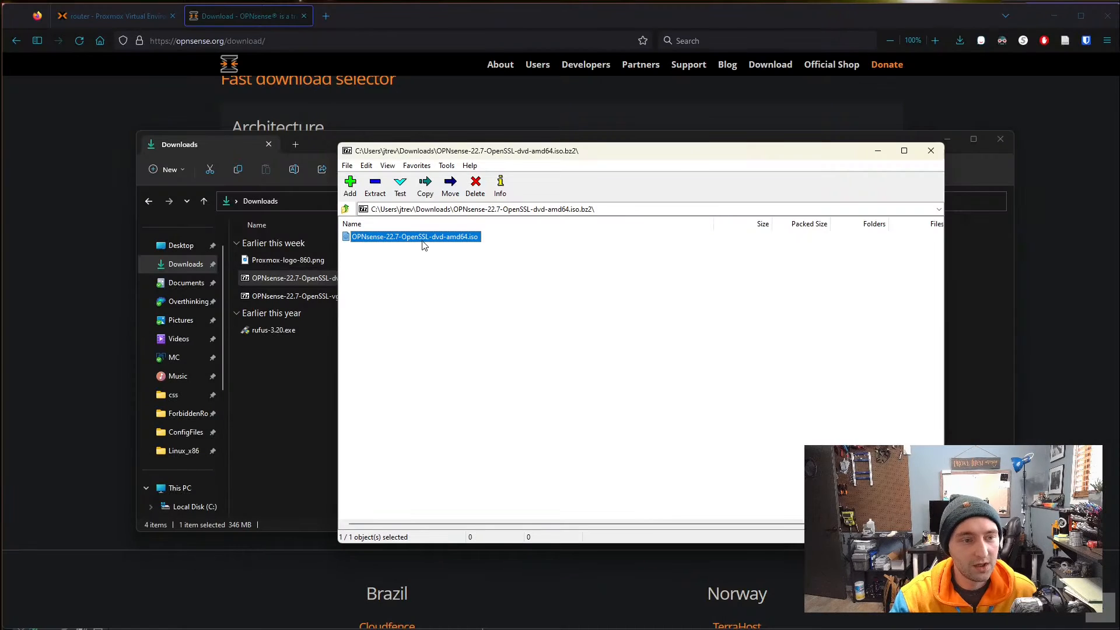
{"action": "left_click", "coordinate": [378, 189]}
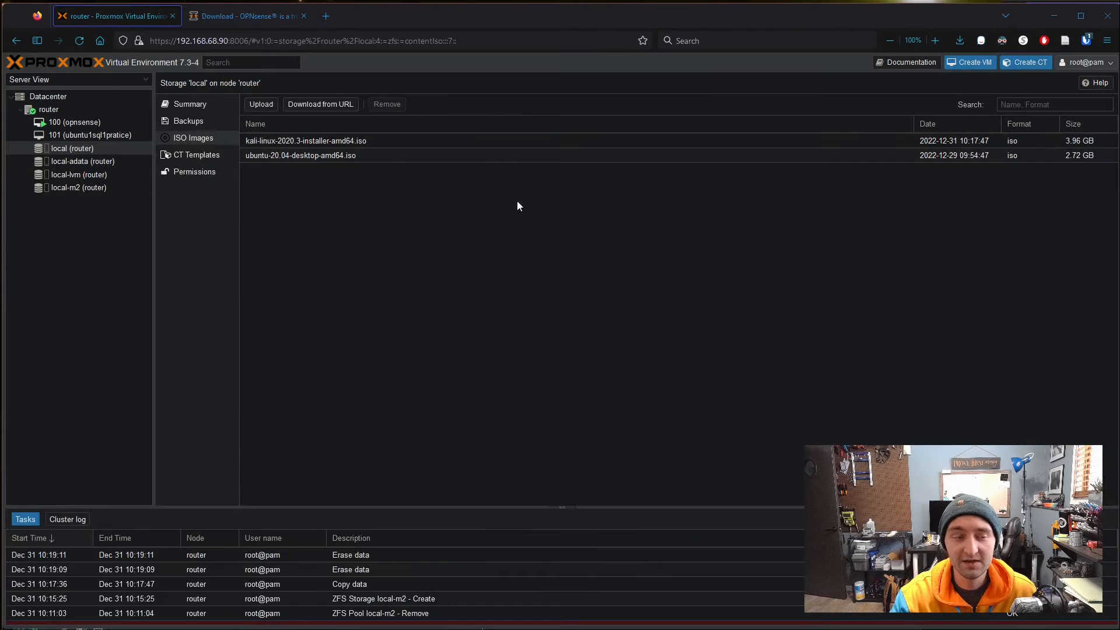
- Upload OPNsense-22.7-OpenSSL-dvd-amd64.iso from Downloads to local storage, then close the finished task log
{"action": "left_click", "coordinate": [261, 104]}
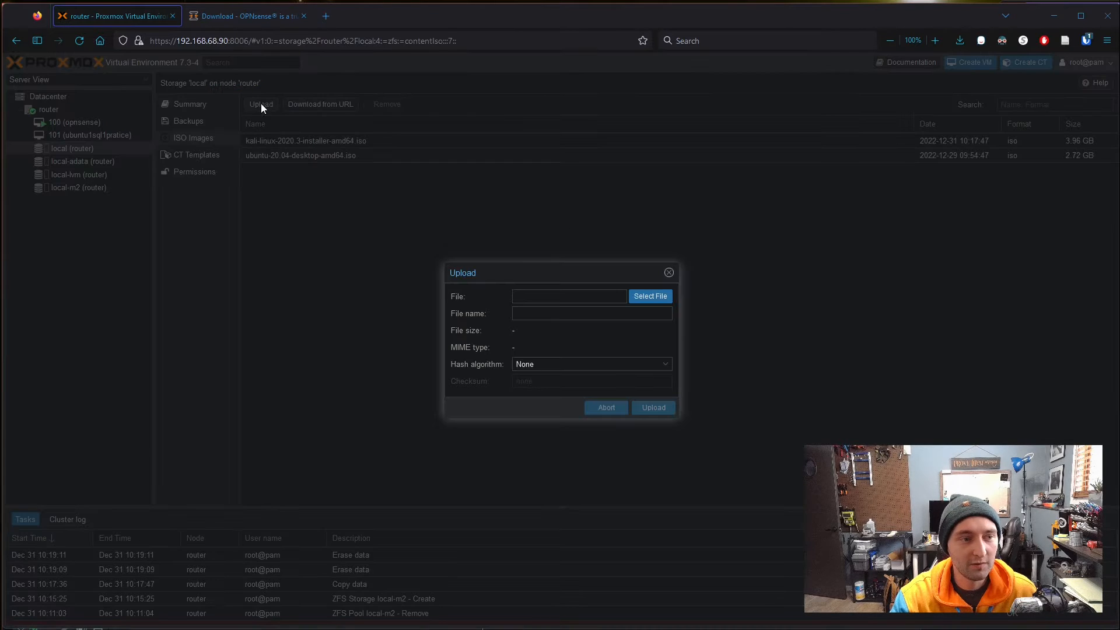
{"action": "left_click", "coordinate": [657, 298]}
{"action": "scroll", "coordinate": [276, 259], "scroll_direction": "up", "scroll_amount": 2}
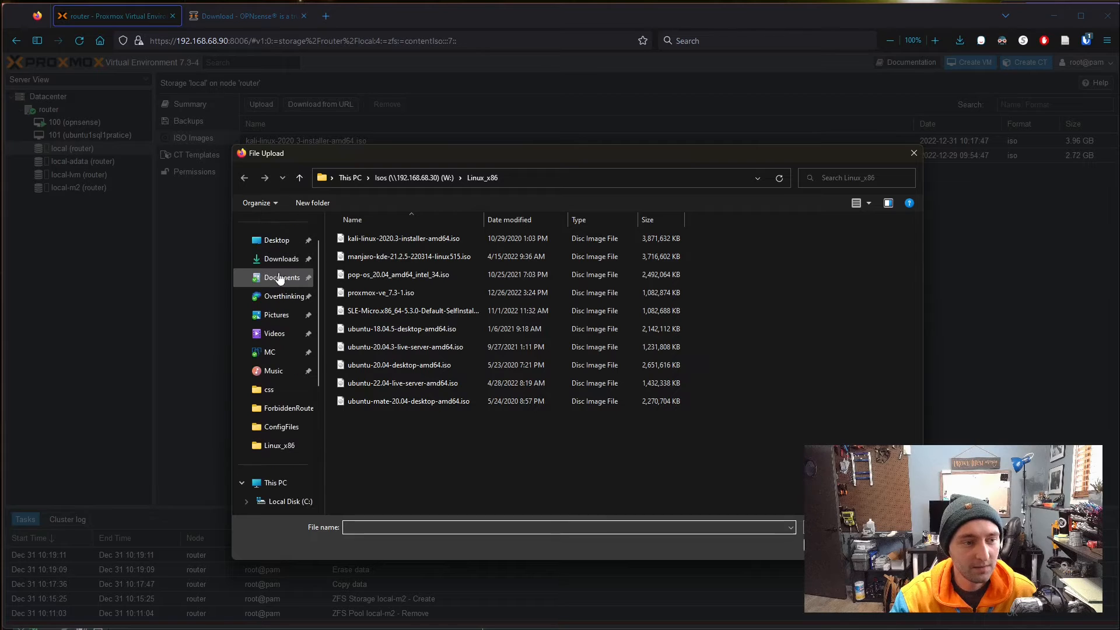
{"action": "left_click", "coordinate": [276, 258]}
{"action": "left_click", "coordinate": [364, 255]}
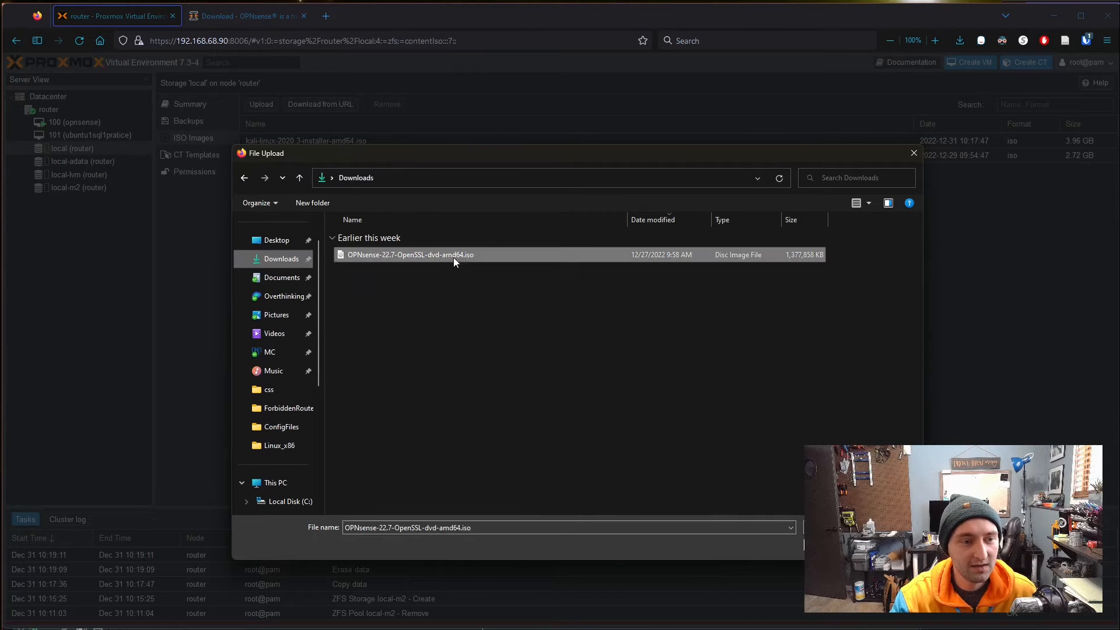
{"action": "key", "text": "Return"}
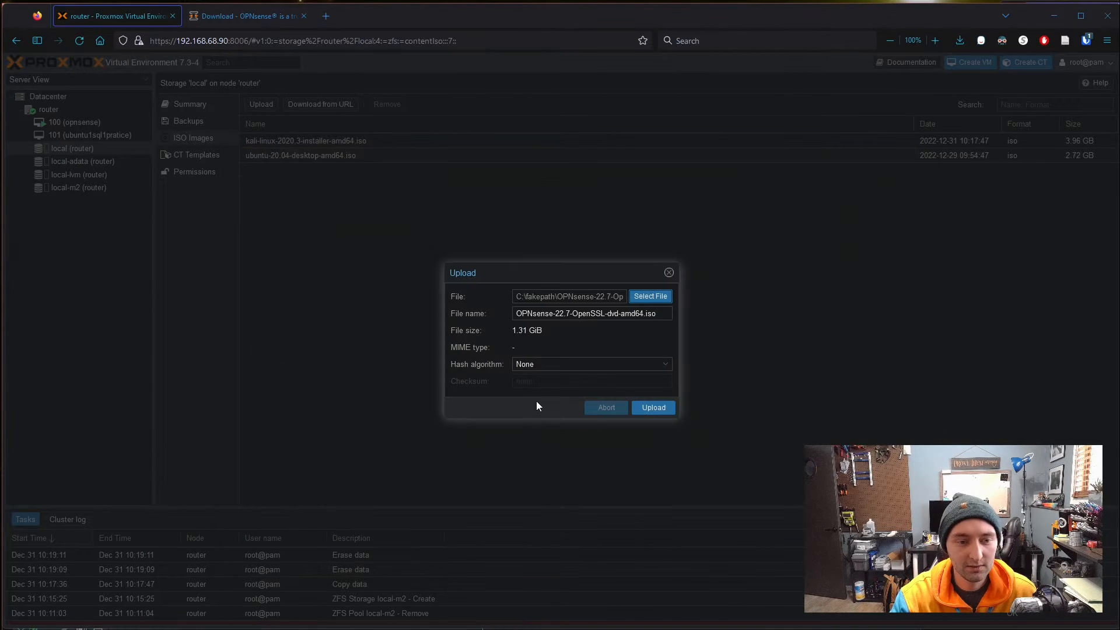
{"action": "left_click", "coordinate": [664, 407]}
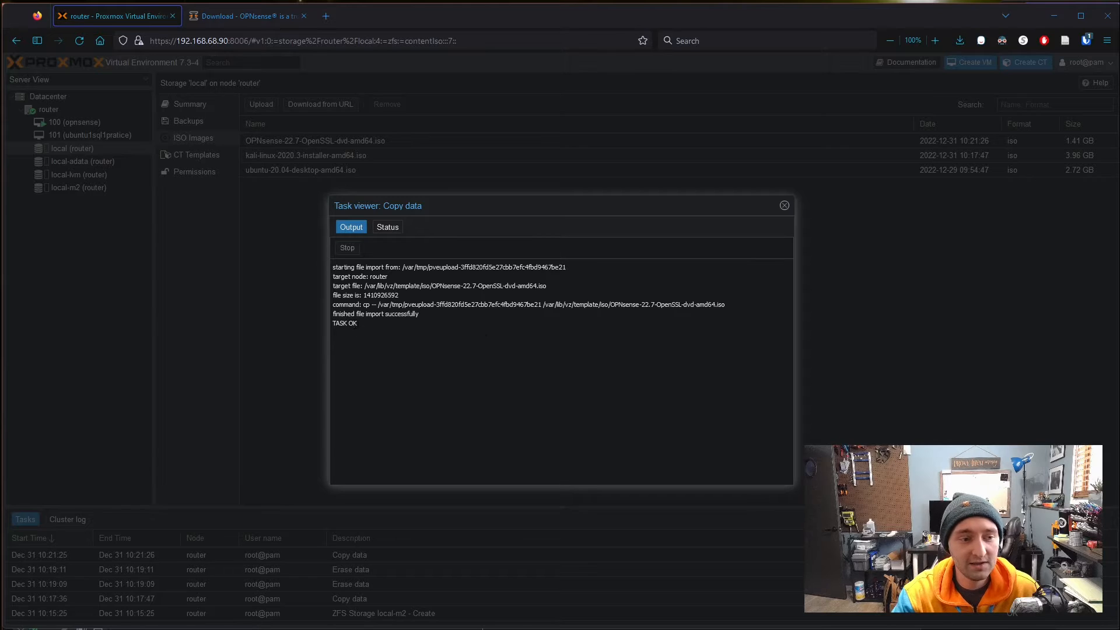
{"action": "left_click_drag", "start_coordinate": [345, 325], "coordinate": [331, 327]}
{"action": "left_click", "coordinate": [412, 365]}
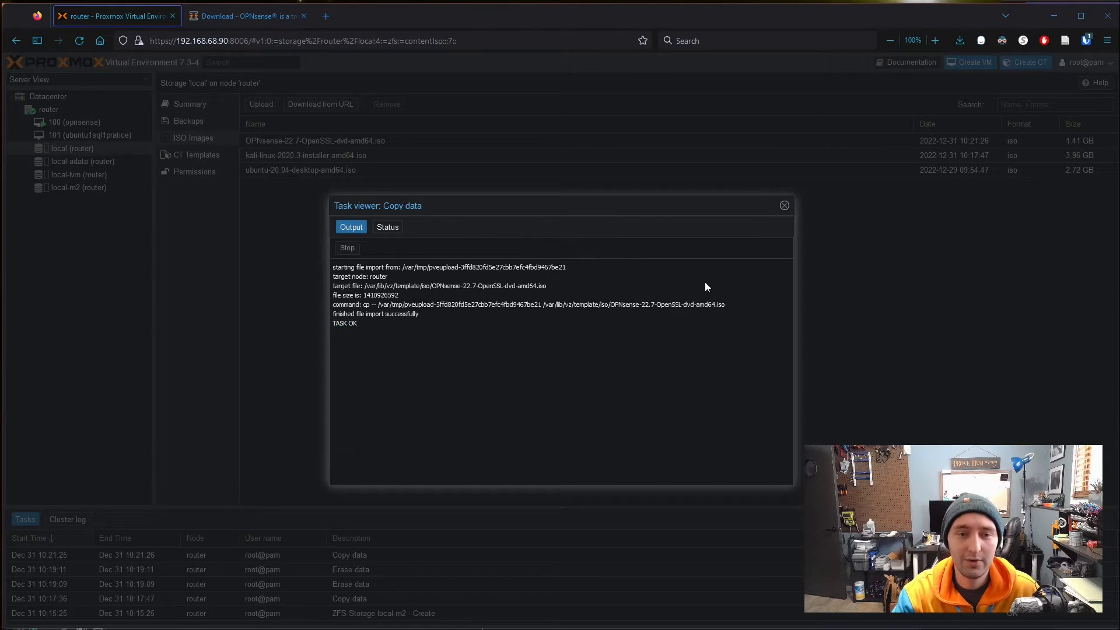
{"action": "left_click", "coordinate": [784, 206]}
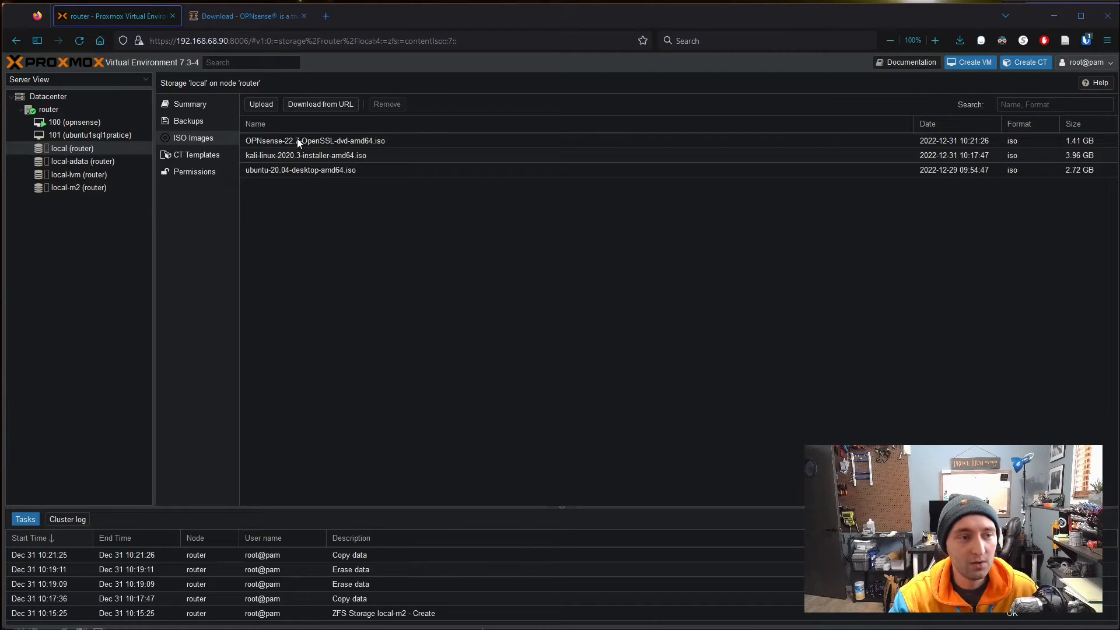
- Start a new VM 102 on router named opnsense-demo
{"action": "left_click", "coordinate": [75, 110]}
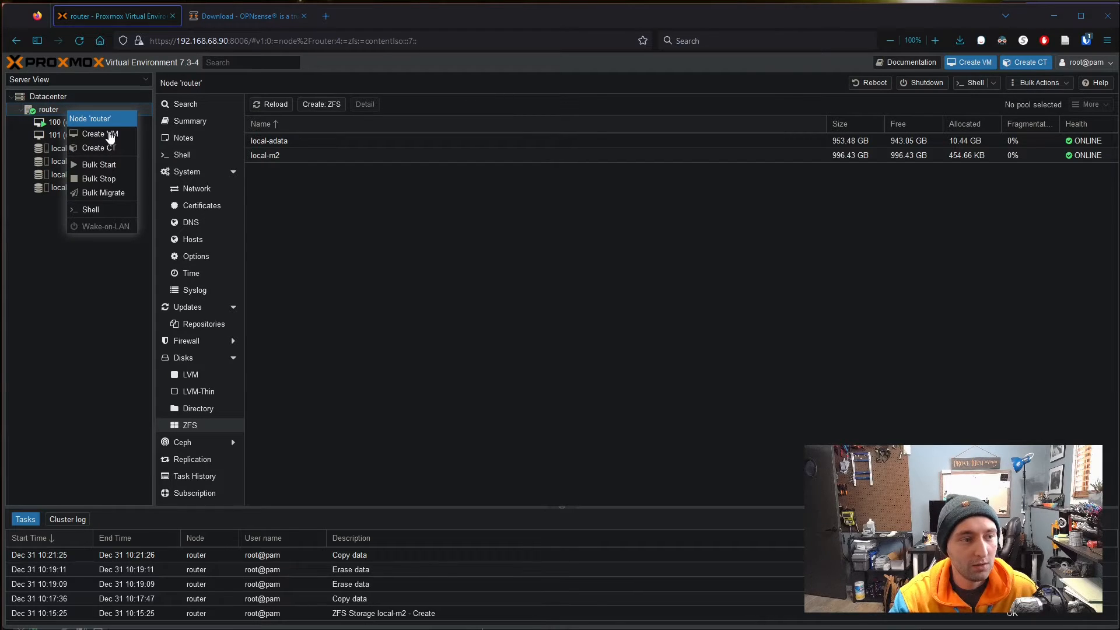
{"action": "left_click", "coordinate": [113, 137]}
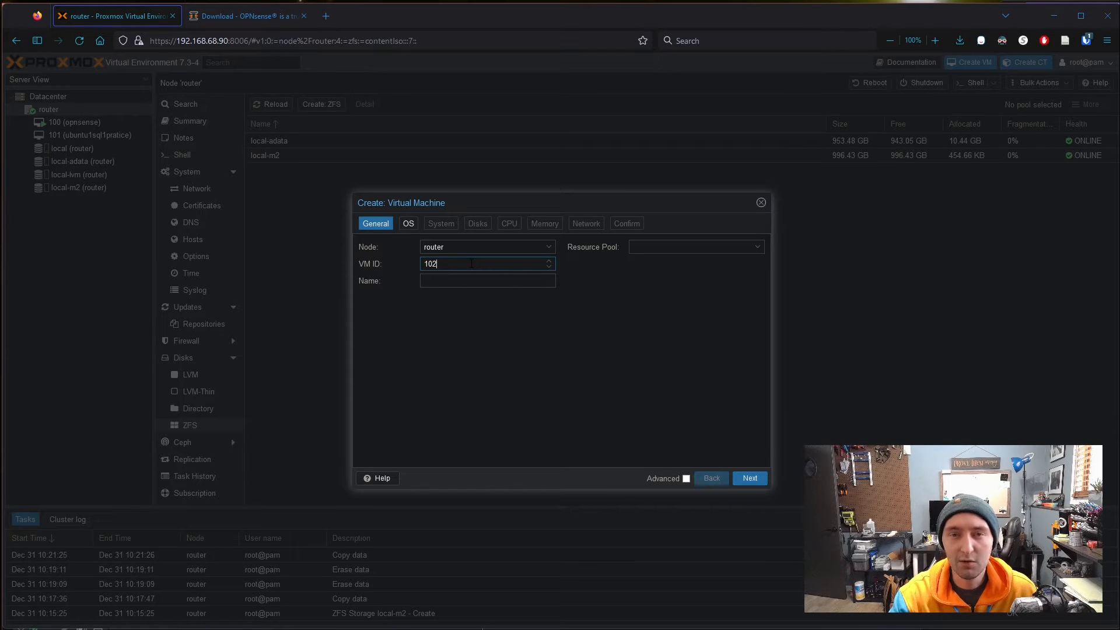
{"action": "left_click", "coordinate": [463, 286]}
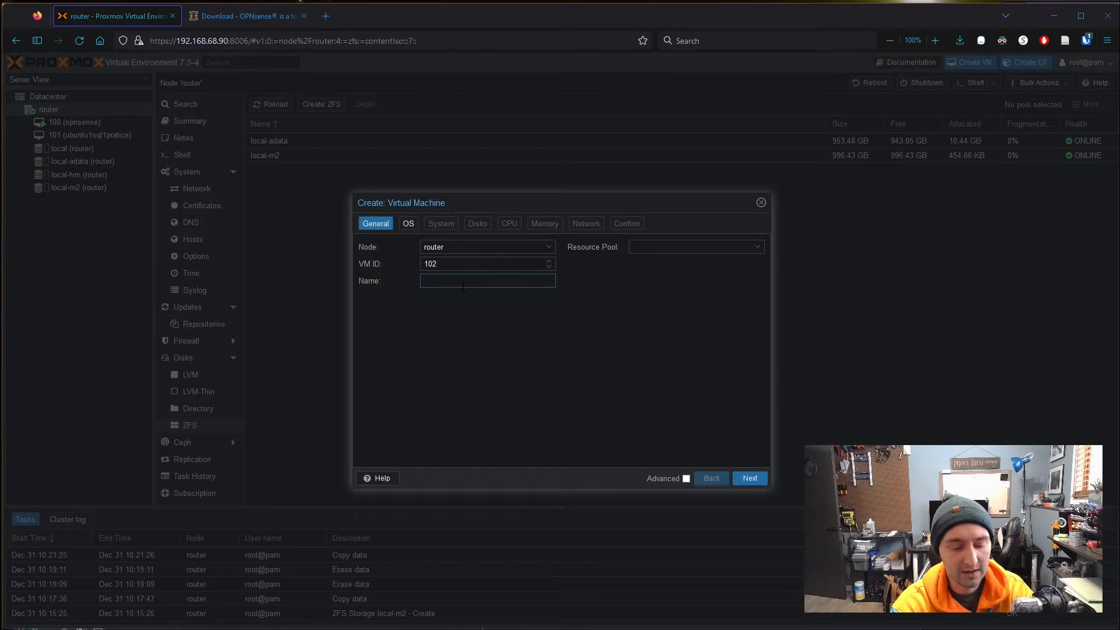
{"action": "type", "text": "opnsense_d"}
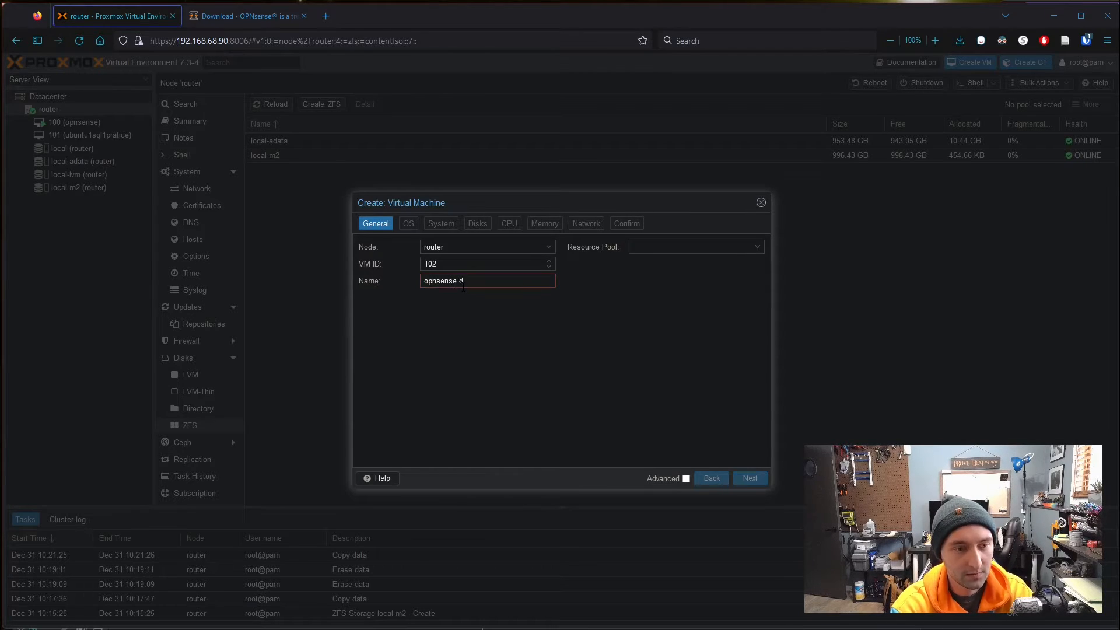
{"action": "key", "text": "BackSpace"}
{"action": "key", "text": "BackSpace"}
{"action": "type", "text": "-demo"}
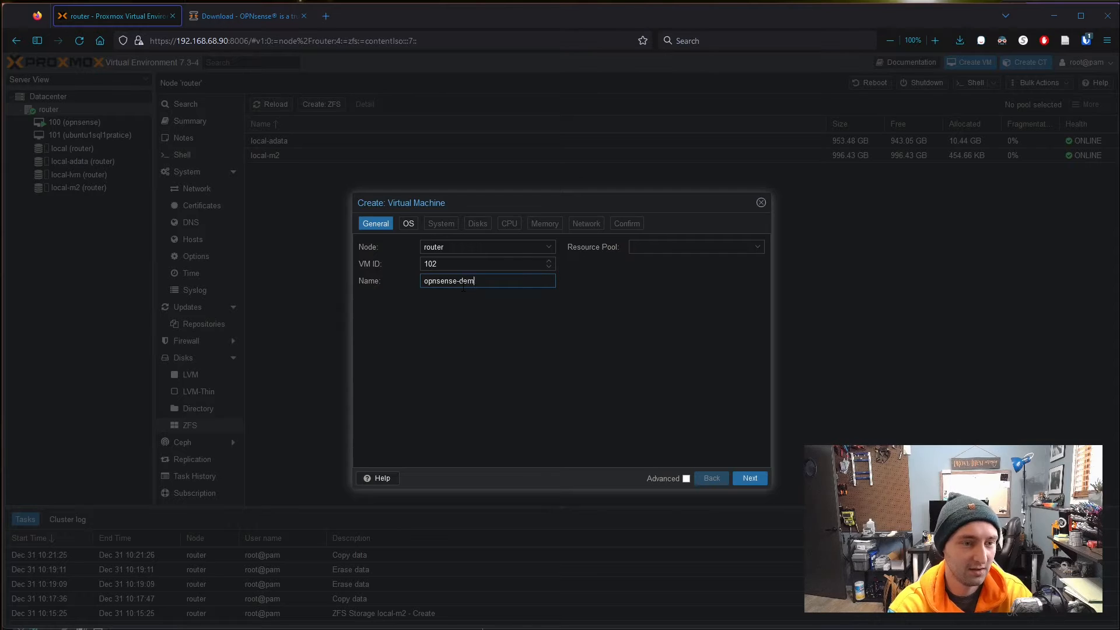
- Choose OPNsense-22.7-OpenSSL-dvd-amd64.iso on local storage as the VM's install ISO
{"action": "left_click", "coordinate": [409, 225]}
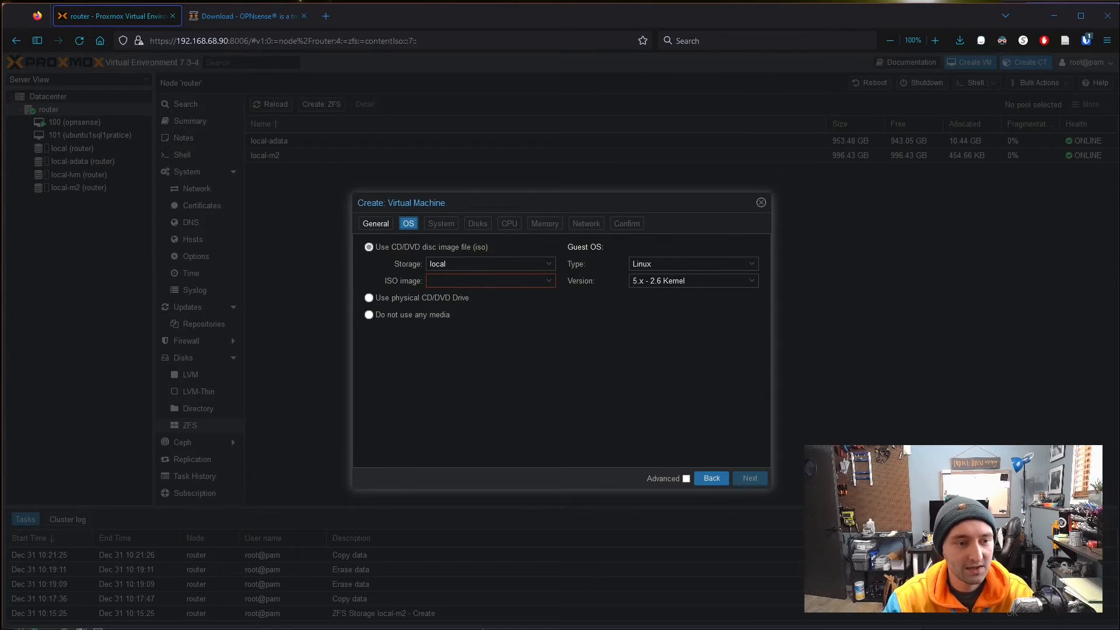
{"action": "left_click", "coordinate": [549, 264]}
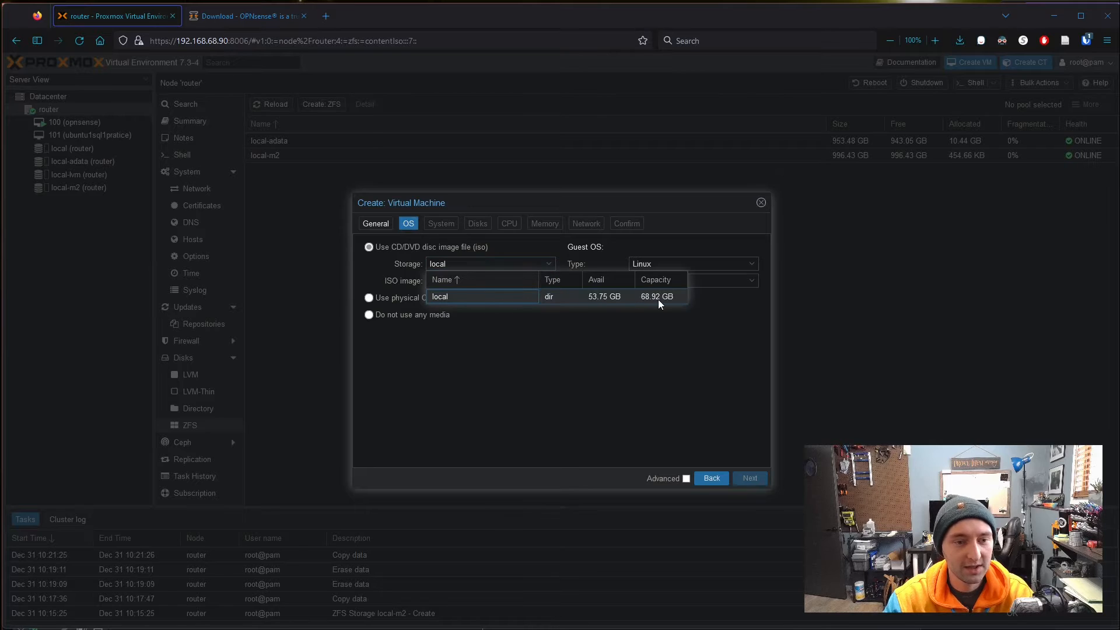
{"action": "left_click", "coordinate": [628, 386]}
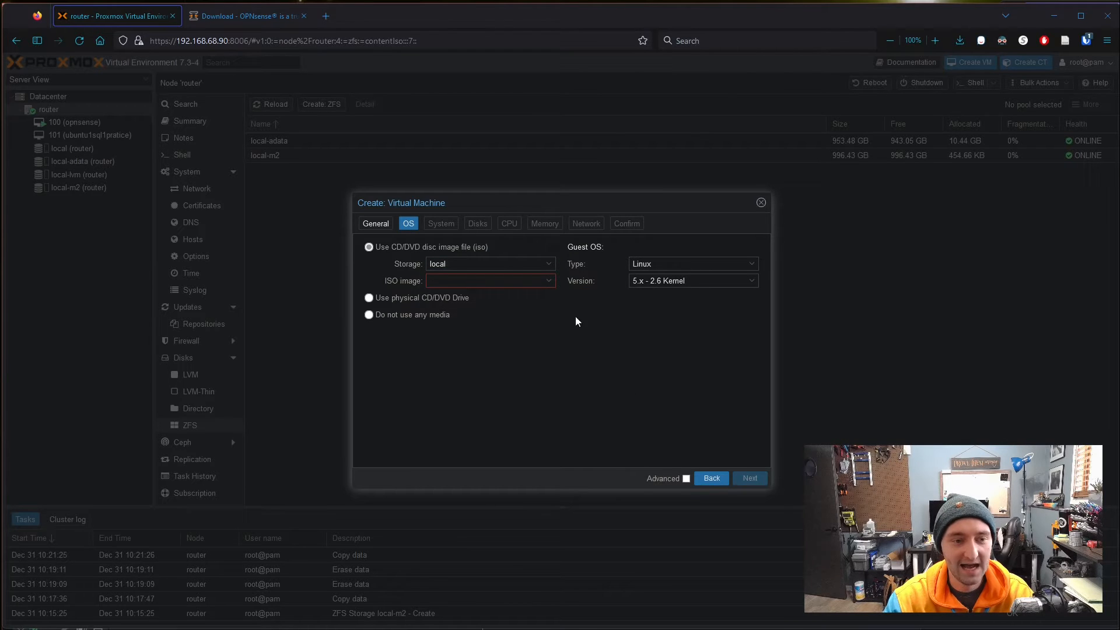
{"action": "left_click", "coordinate": [553, 283]}
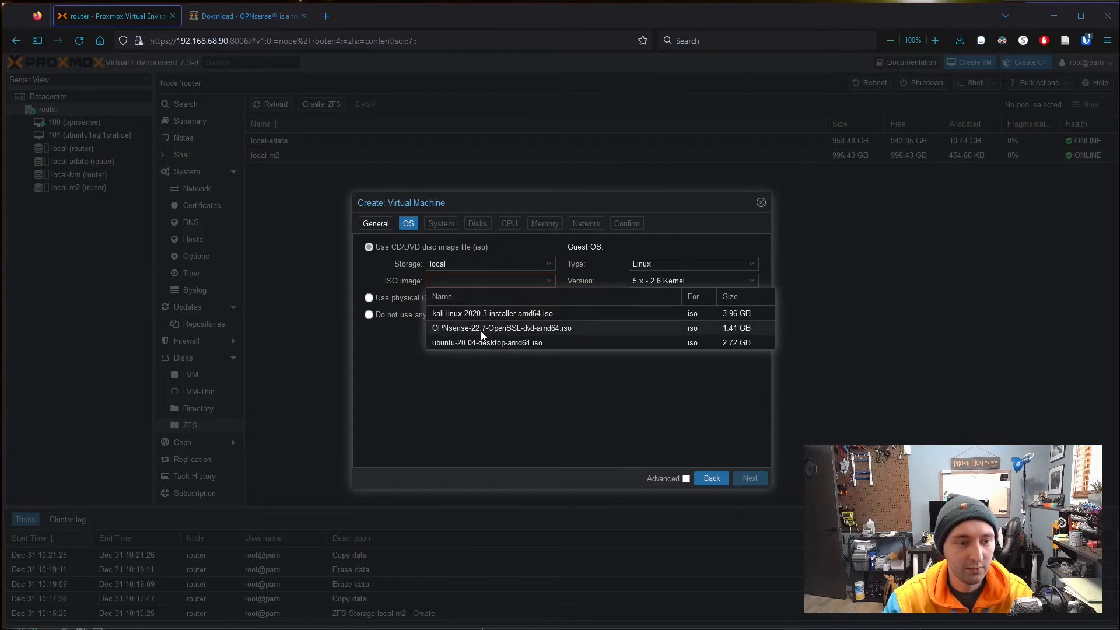
{"action": "left_click", "coordinate": [536, 330]}
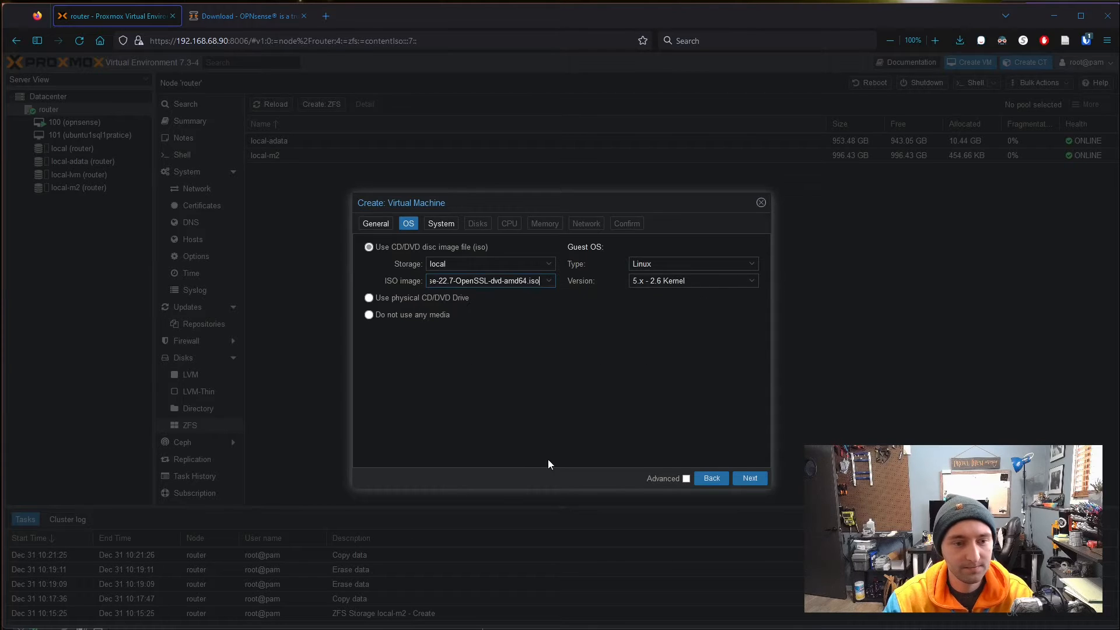
- Keep default system settings and a 32 GiB scsi0 disk on local-adata with Default (No cache)
{"action": "left_click", "coordinate": [446, 225]}
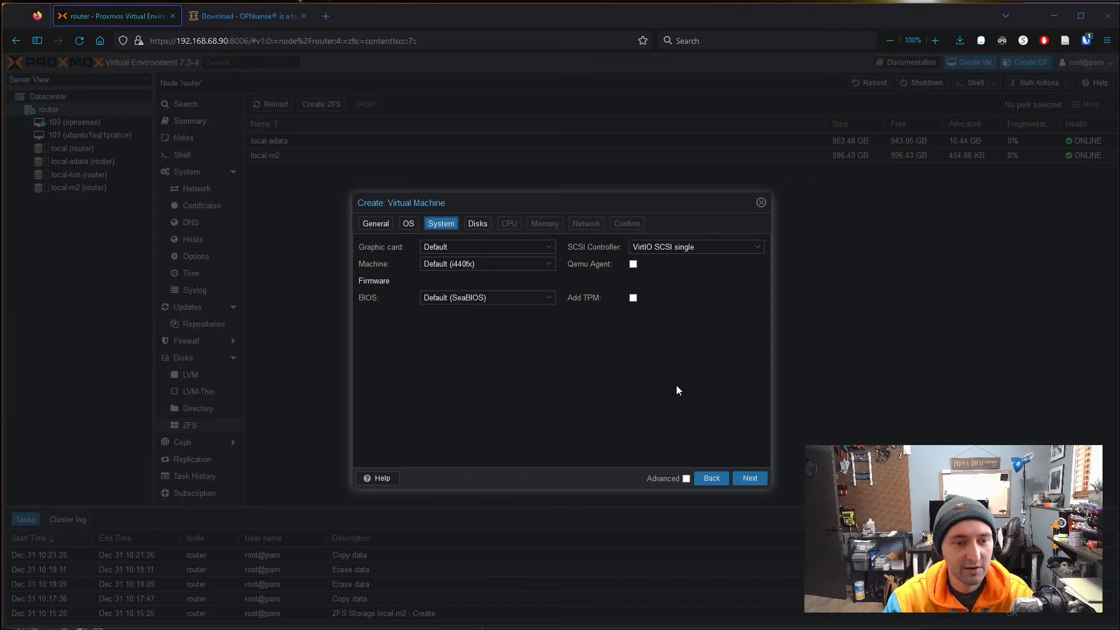
{"action": "left_click", "coordinate": [476, 225]}
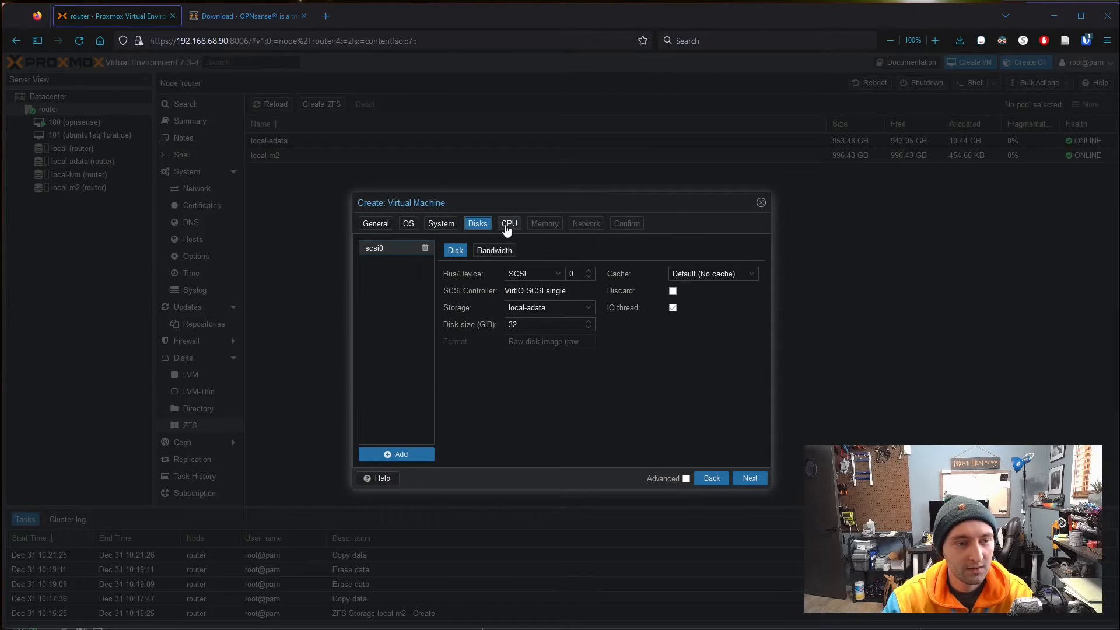
{"action": "double_click", "coordinate": [528, 322]}
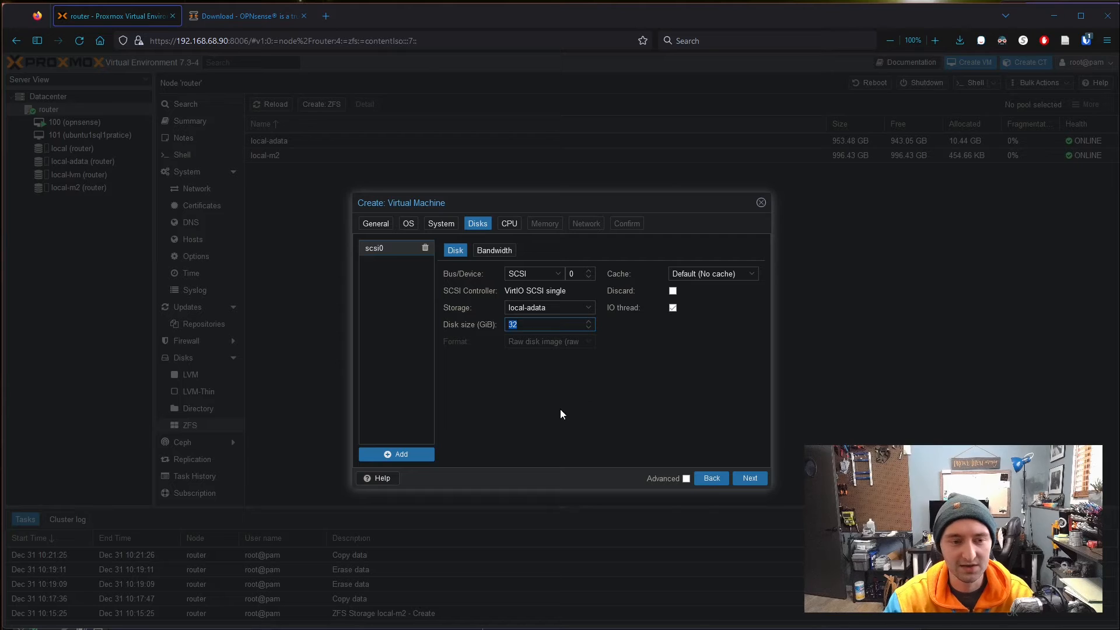
{"action": "left_click", "coordinate": [612, 404]}
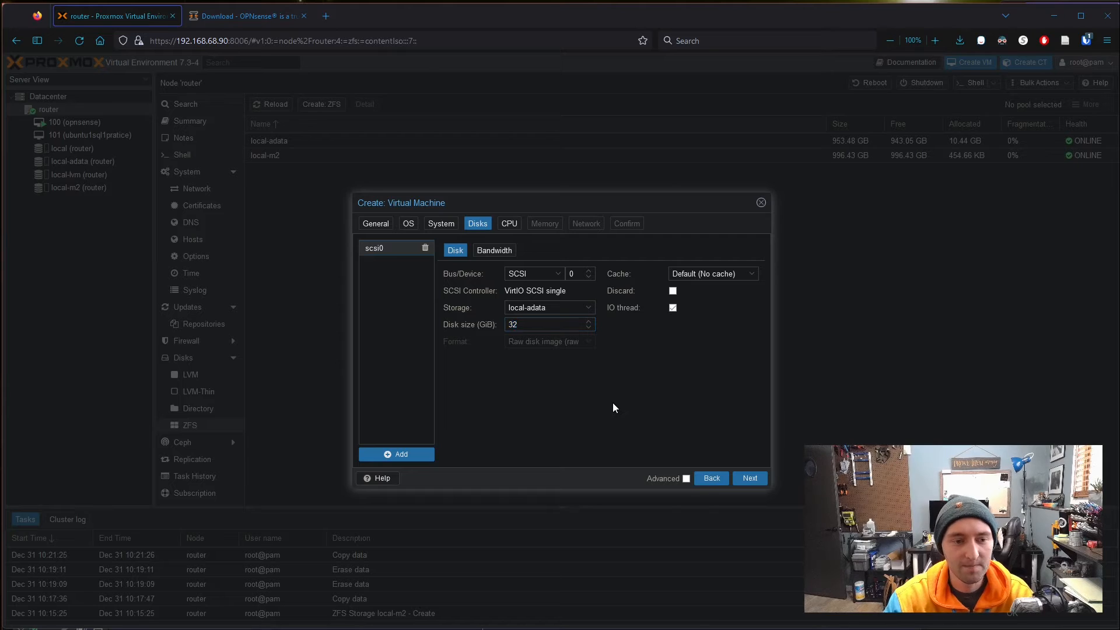
{"action": "left_click", "coordinate": [751, 274]}
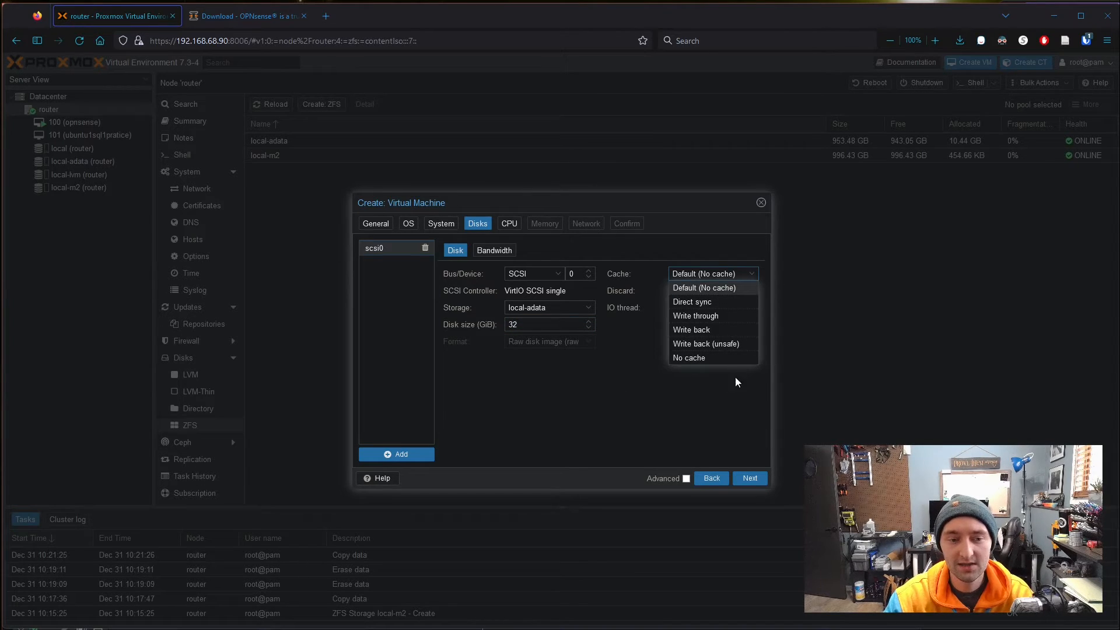
{"action": "left_click", "coordinate": [679, 398]}
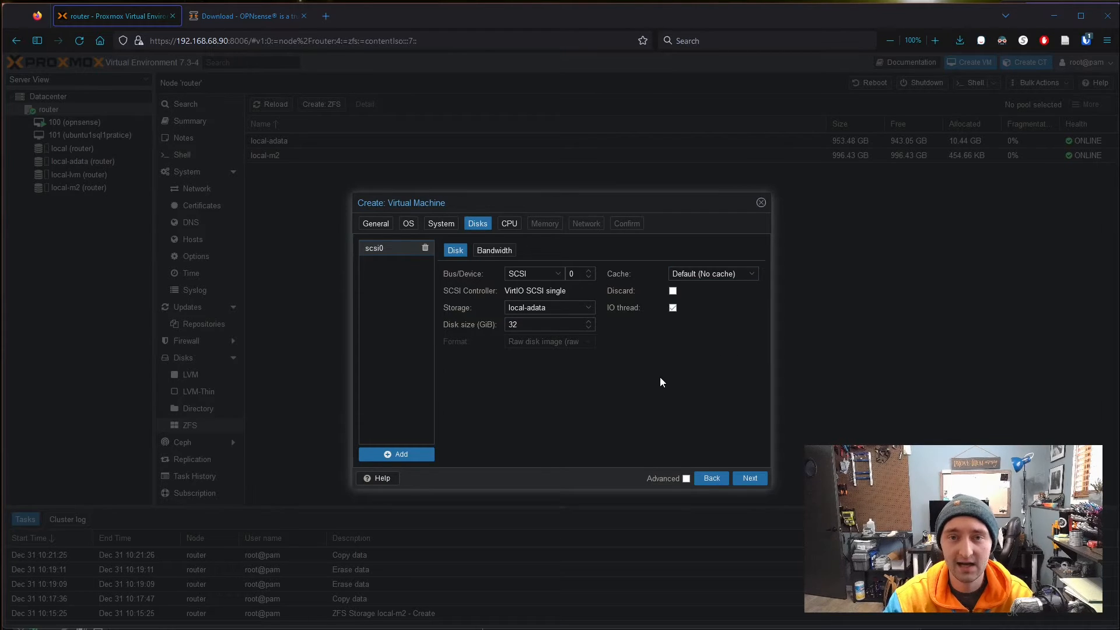
{"action": "left_click", "coordinate": [509, 225]}
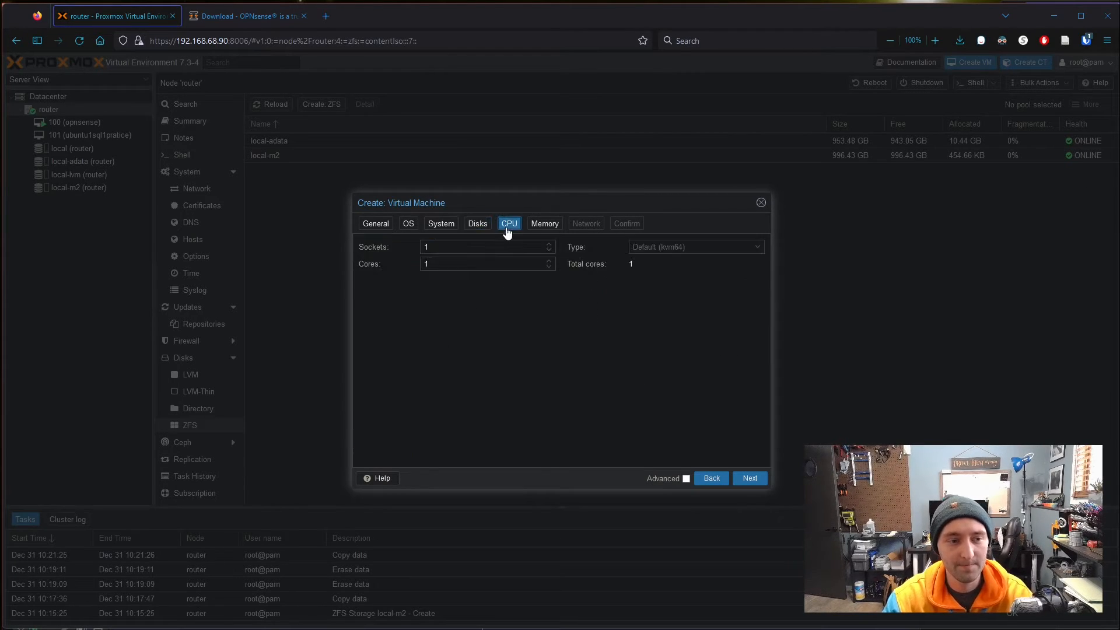
- Set the VM to 2 CPU cores and change memory from 2048 to 4048 MiB
{"action": "left_click", "coordinate": [469, 247]}
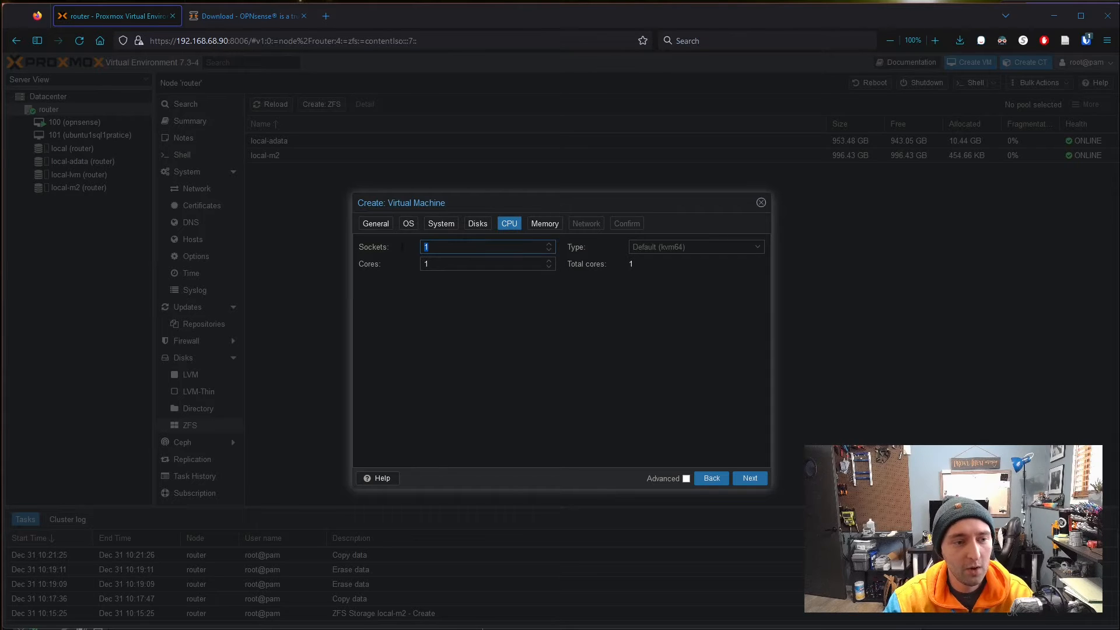
{"action": "key", "text": "Tab"}
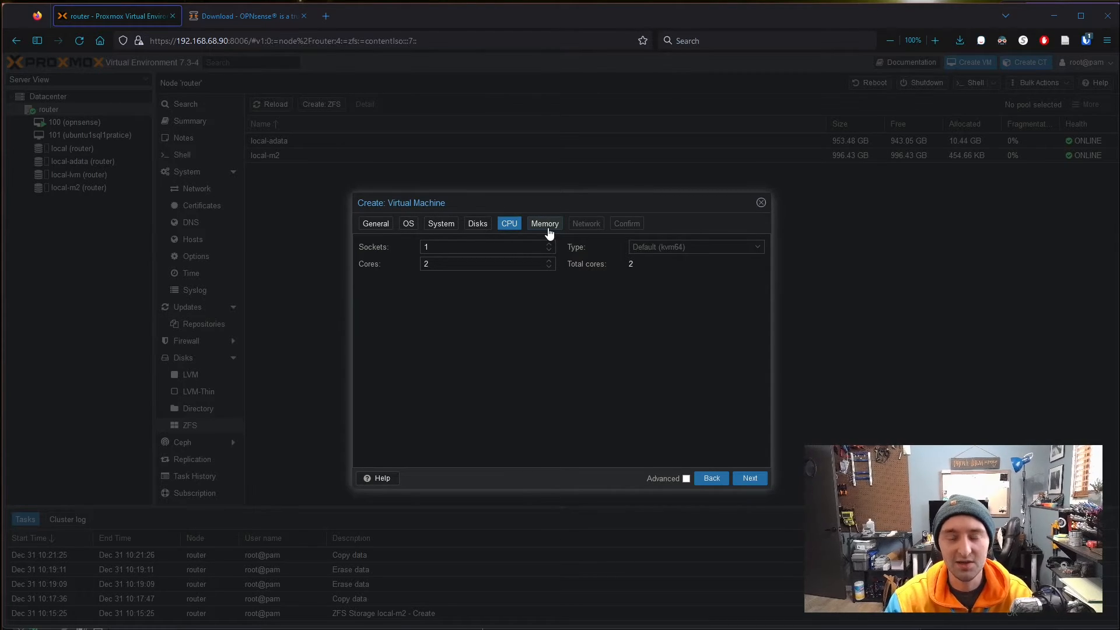
{"action": "left_click", "coordinate": [546, 224]}
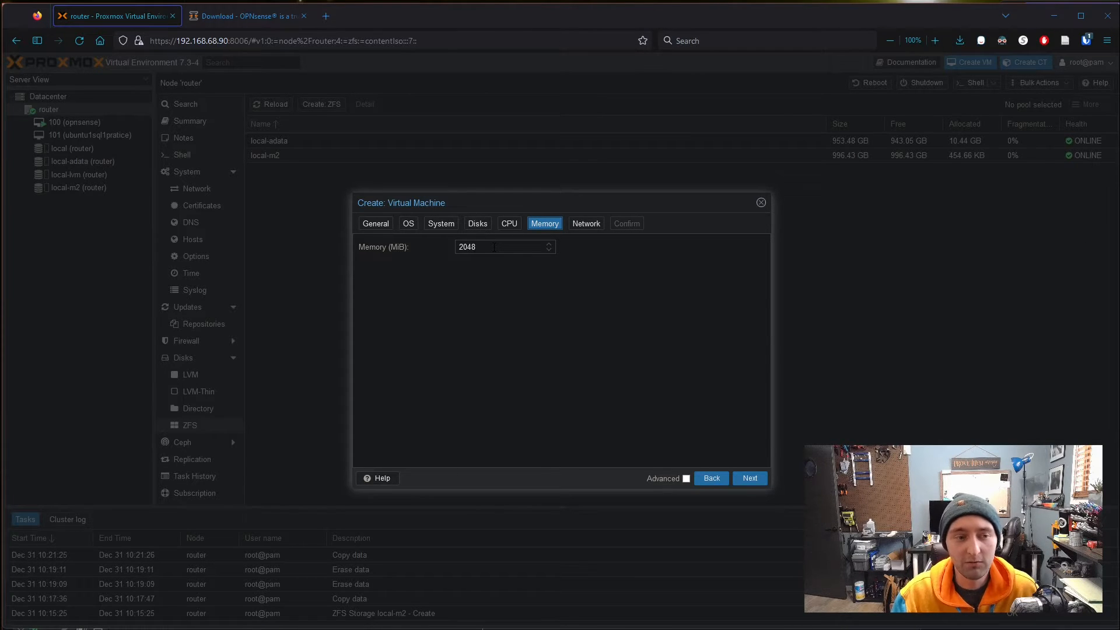
{"action": "double_click", "coordinate": [470, 247]}
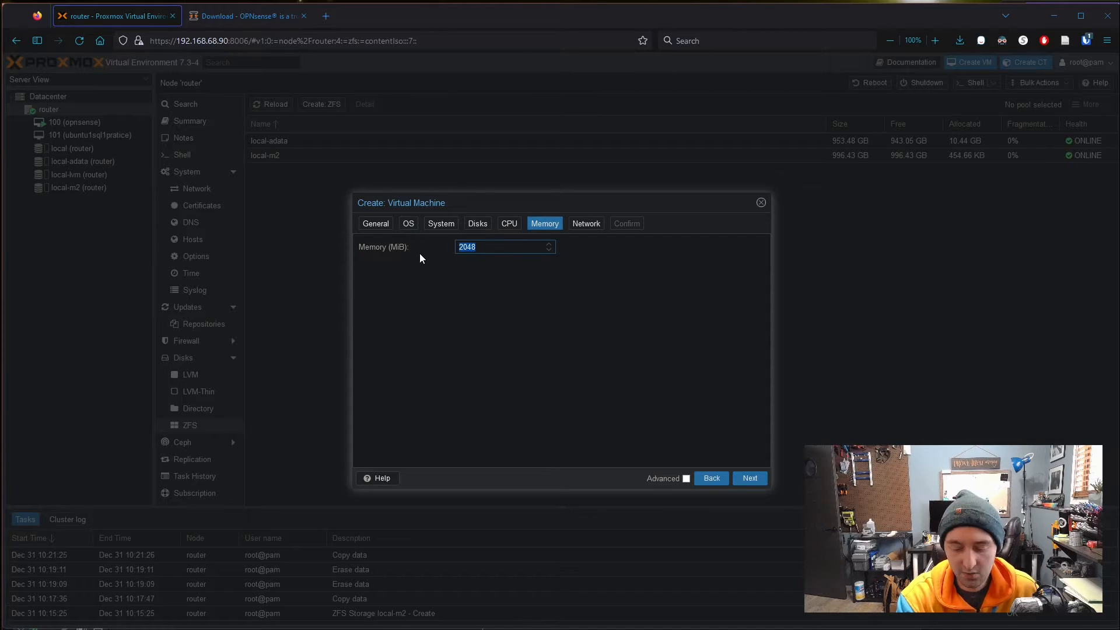
{"action": "type", "text": "4048"}
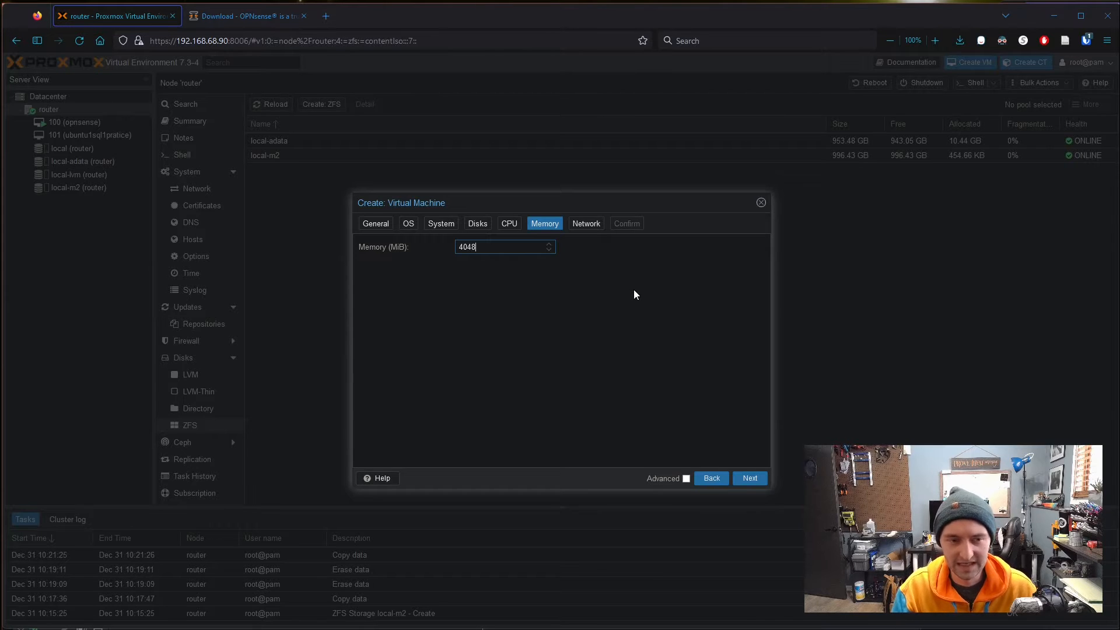
{"action": "left_click", "coordinate": [586, 226]}
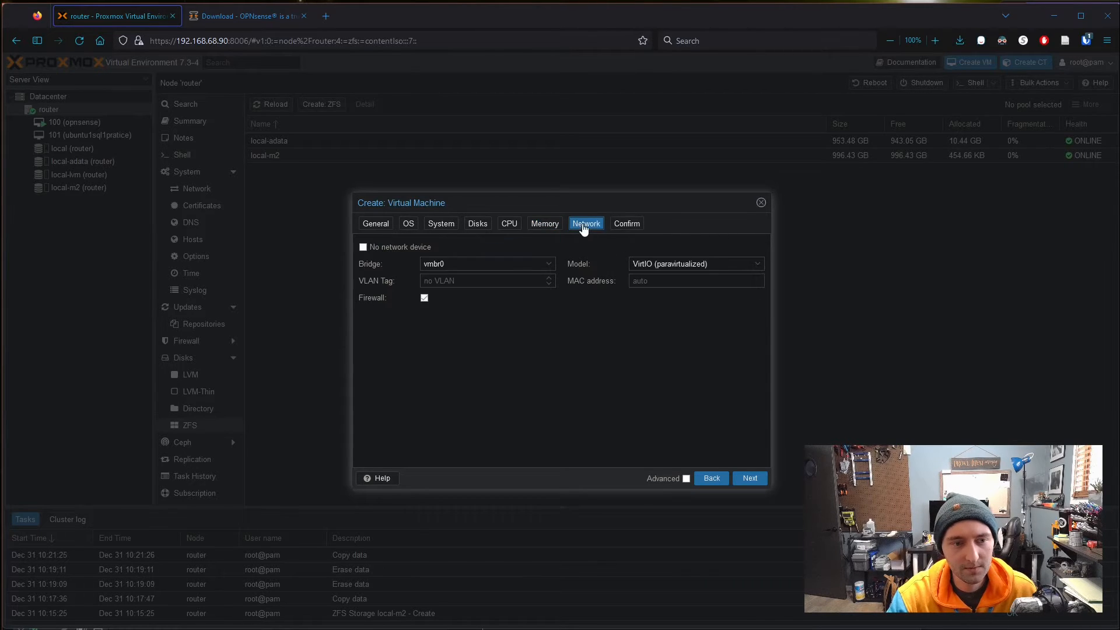
- Set no network device, disable the memory ballooning device, and review VM 102's settings summary
{"action": "left_click", "coordinate": [363, 248]}
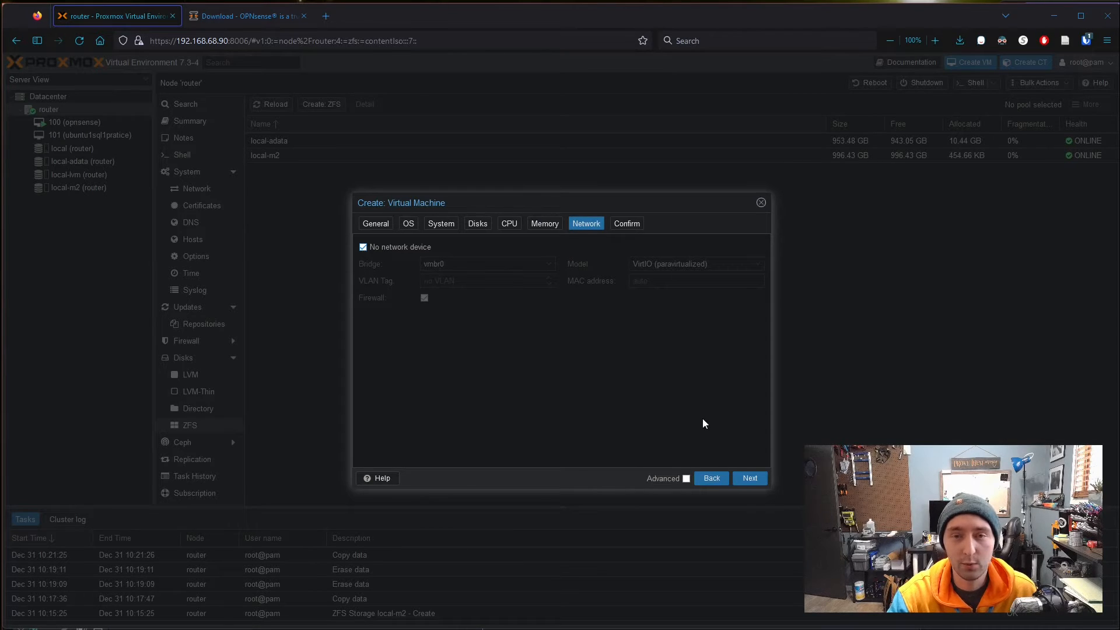
{"action": "left_click", "coordinate": [552, 225]}
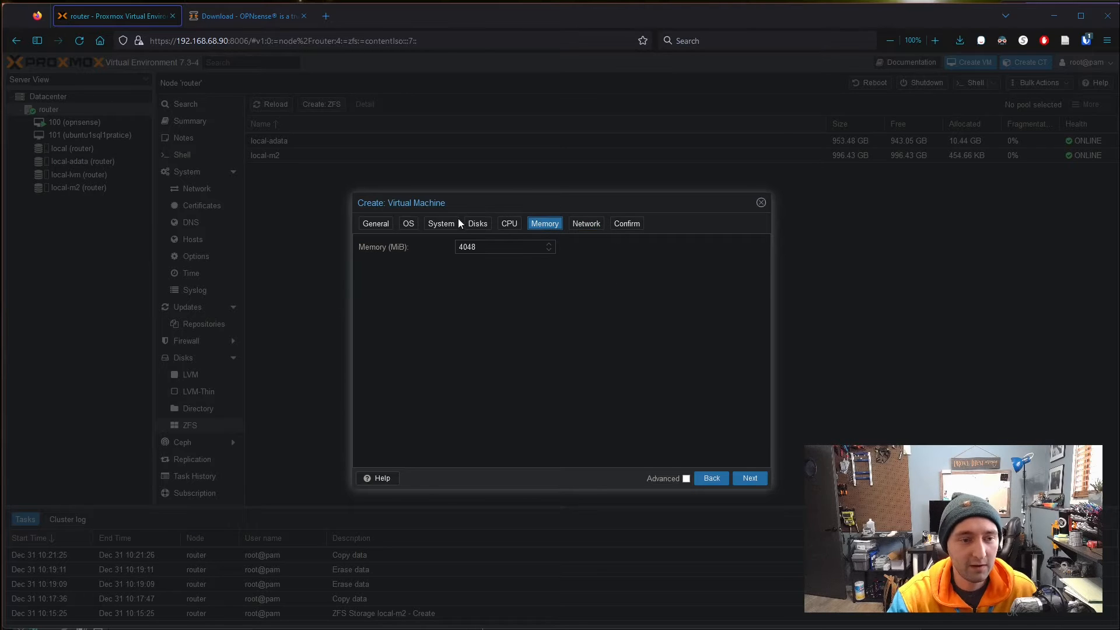
{"action": "left_click", "coordinate": [686, 478]}
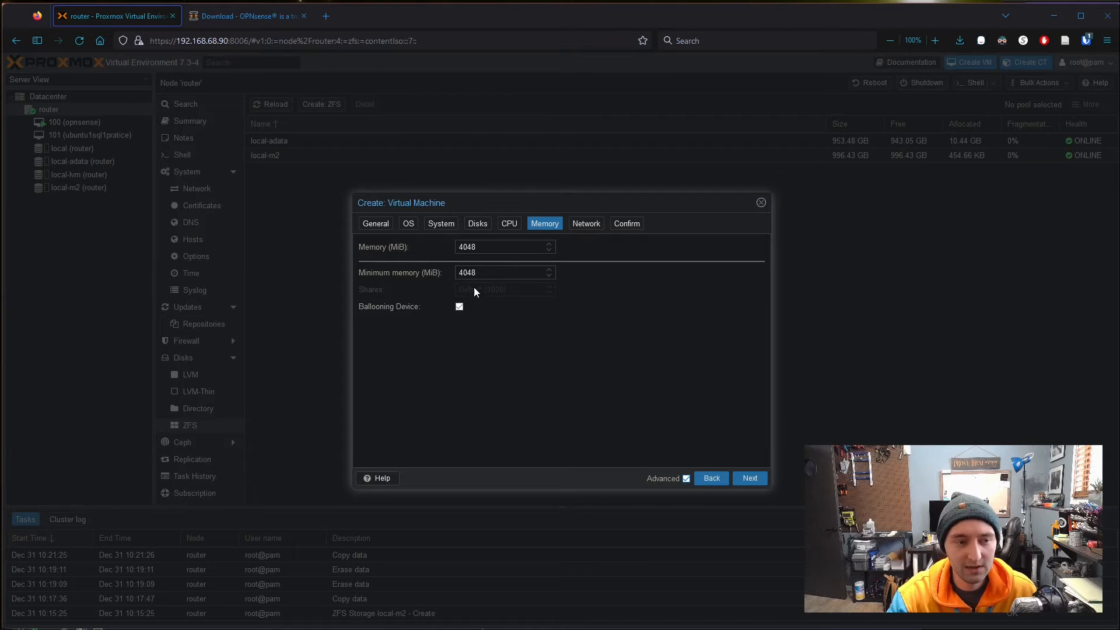
{"action": "left_click", "coordinate": [489, 272]}
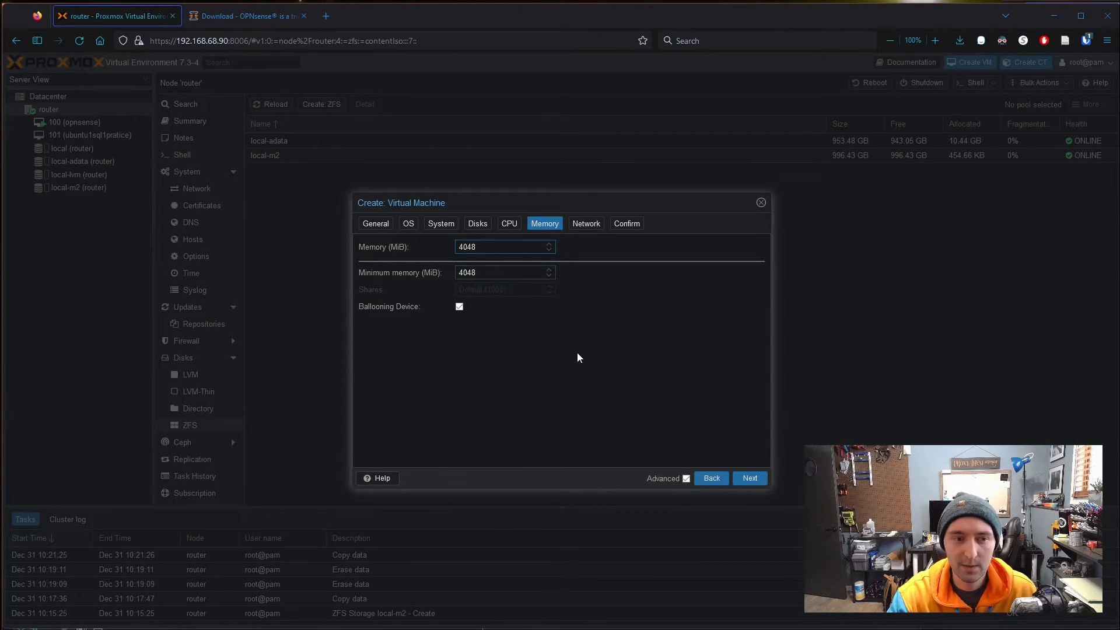
{"action": "left_click", "coordinate": [459, 307]}
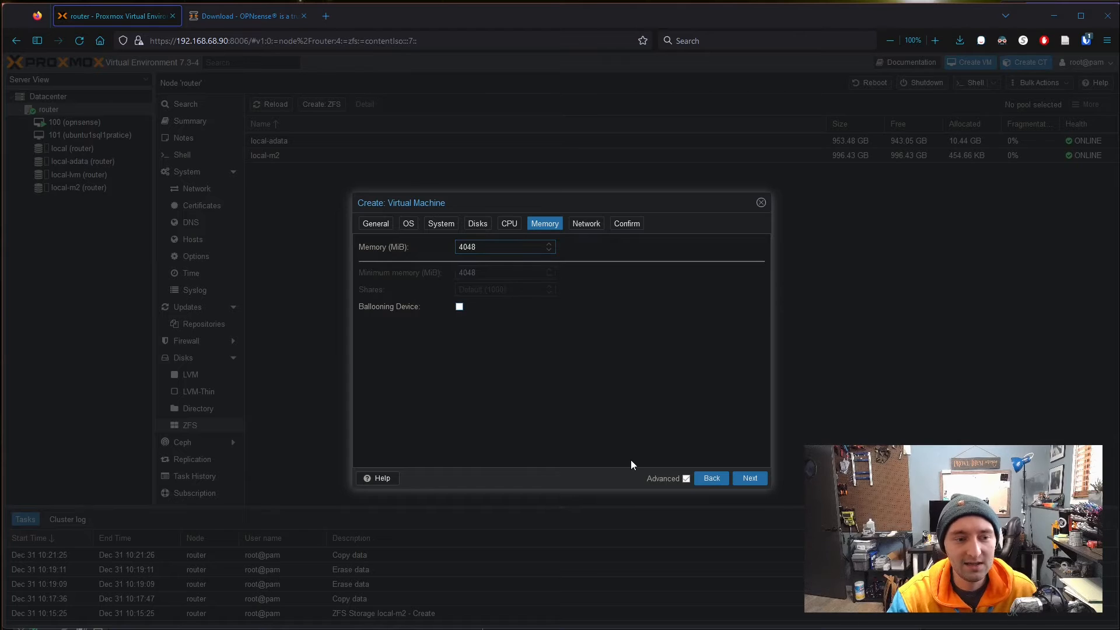
{"action": "left_click", "coordinate": [620, 230]}
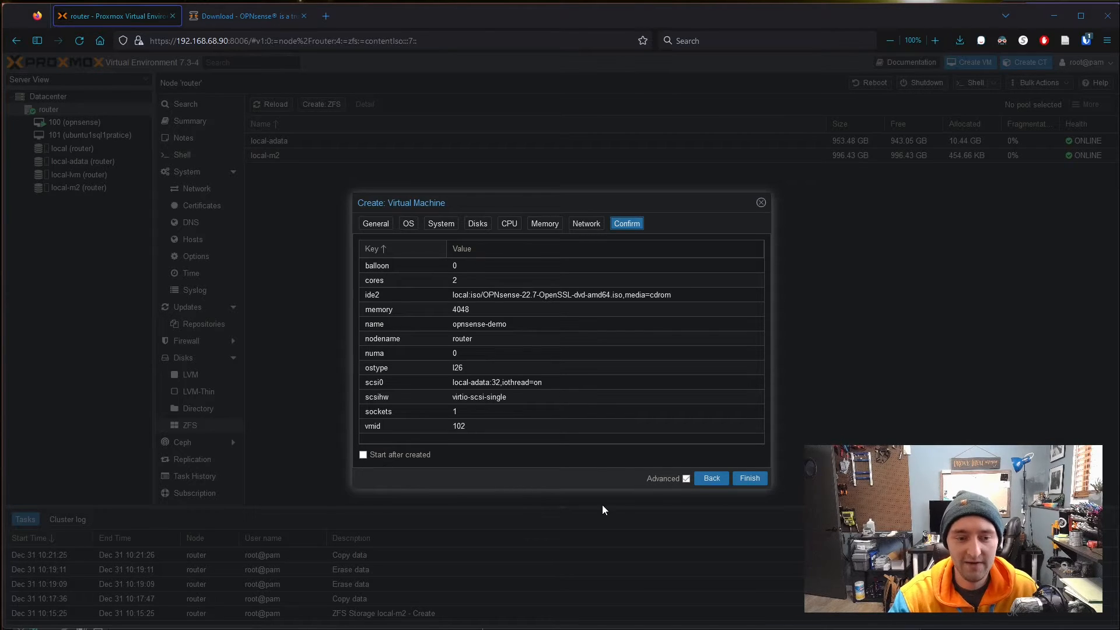
- Create VM 102 opnsense-demo, compare its hardware with VM 101, and return to the router node
{"action": "left_click", "coordinate": [750, 478]}
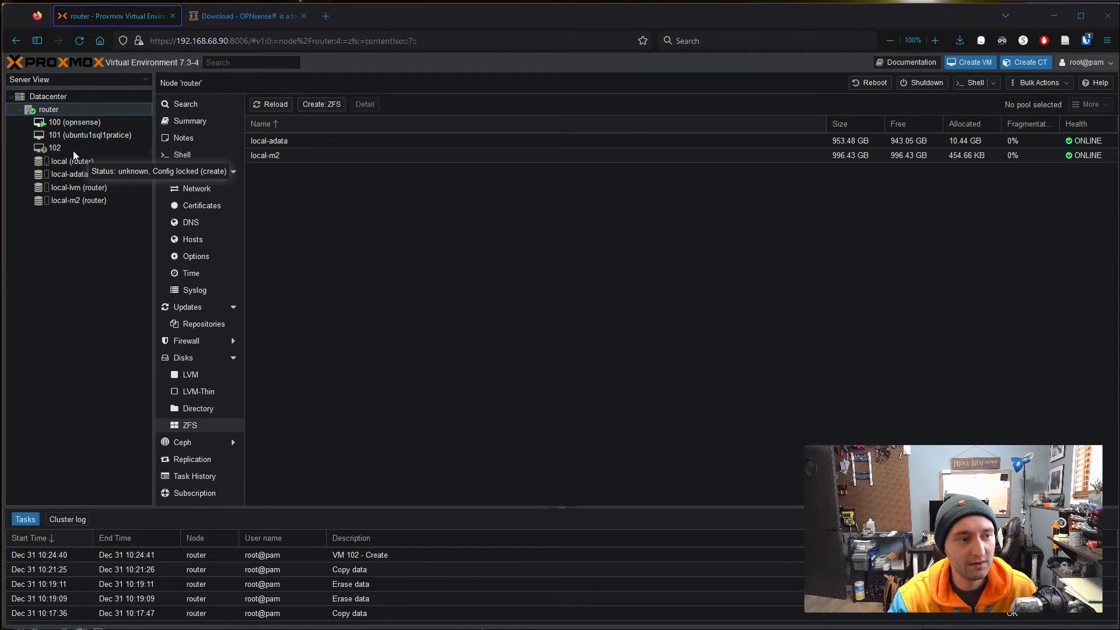
{"action": "left_click", "coordinate": [78, 152]}
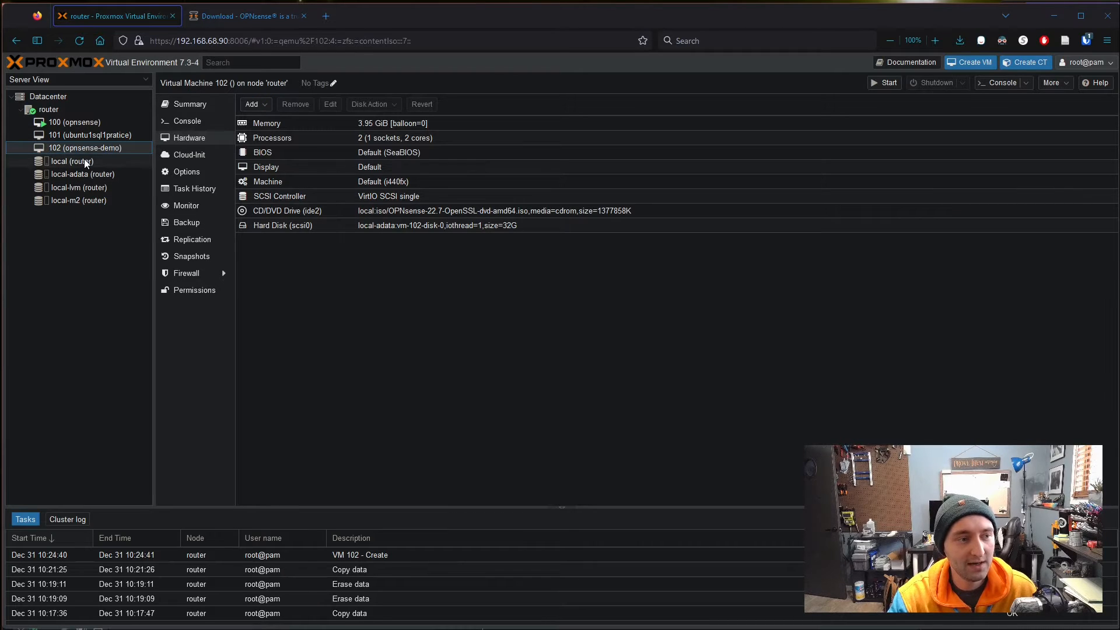
{"action": "left_click", "coordinate": [100, 136]}
{"action": "left_click", "coordinate": [93, 149]}
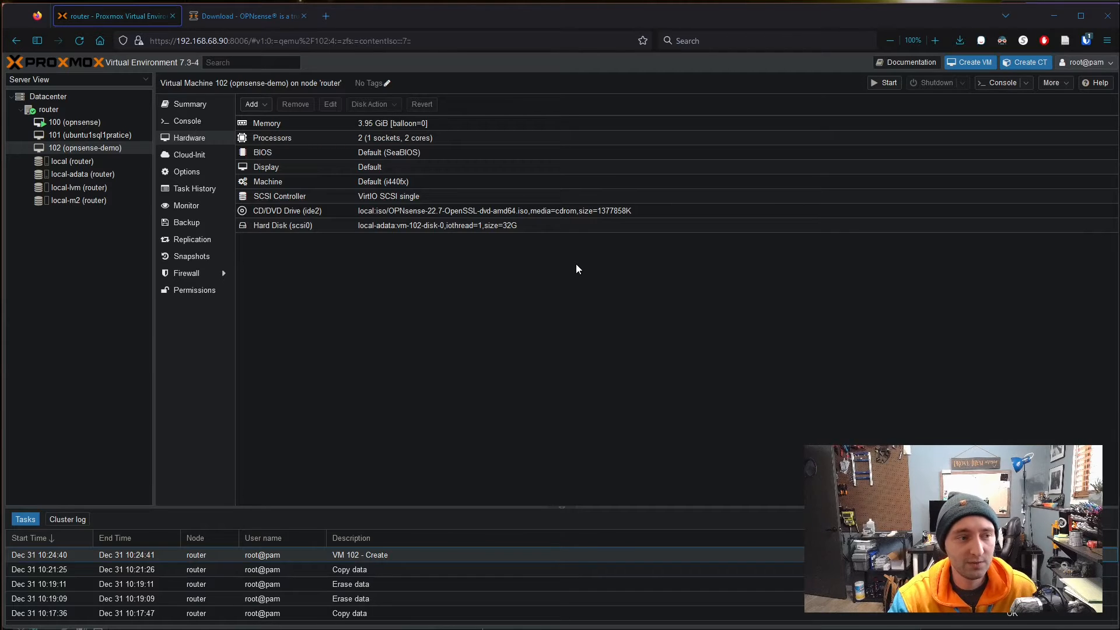
{"action": "left_click", "coordinate": [50, 110]}
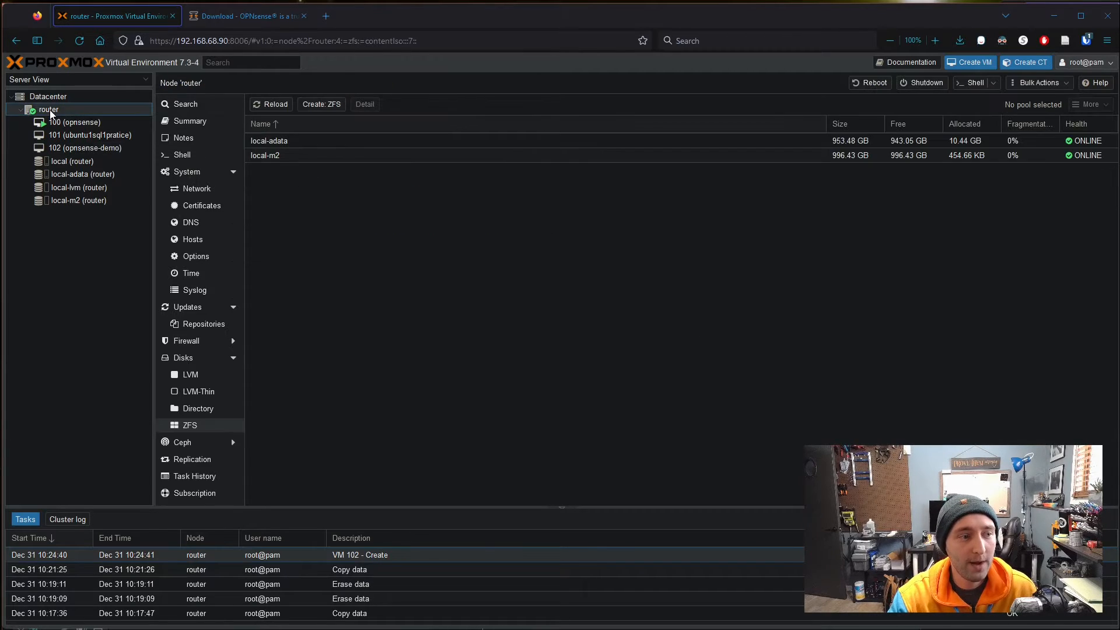
- Open the router node's network interfaces and inspect enp4s0's settings without changing them
{"action": "left_click", "coordinate": [217, 195]}
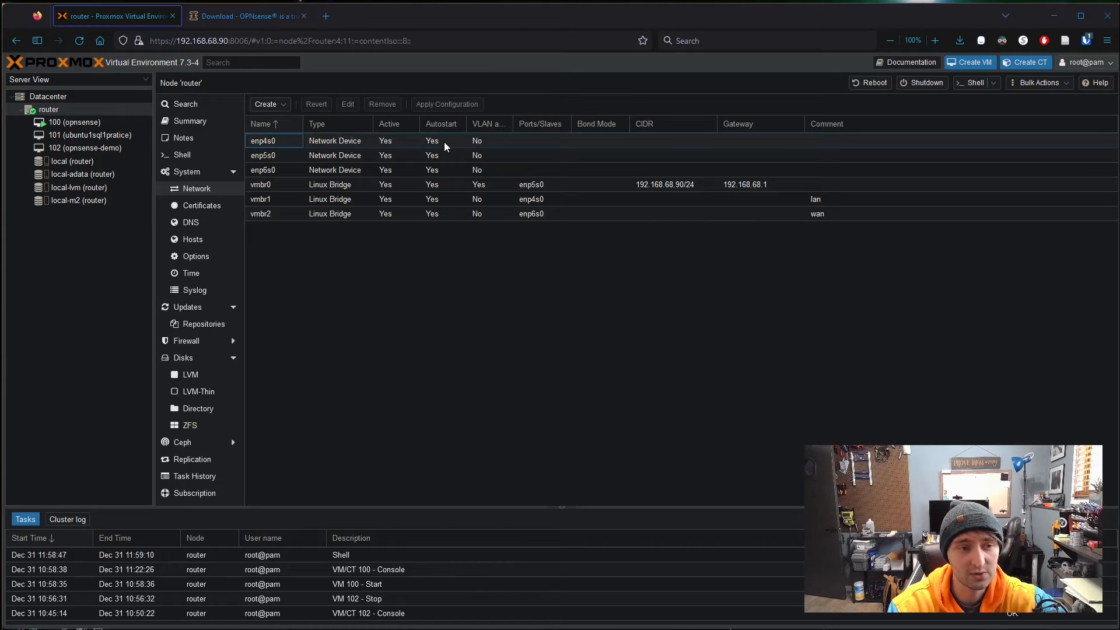
{"action": "left_click", "coordinate": [397, 144]}
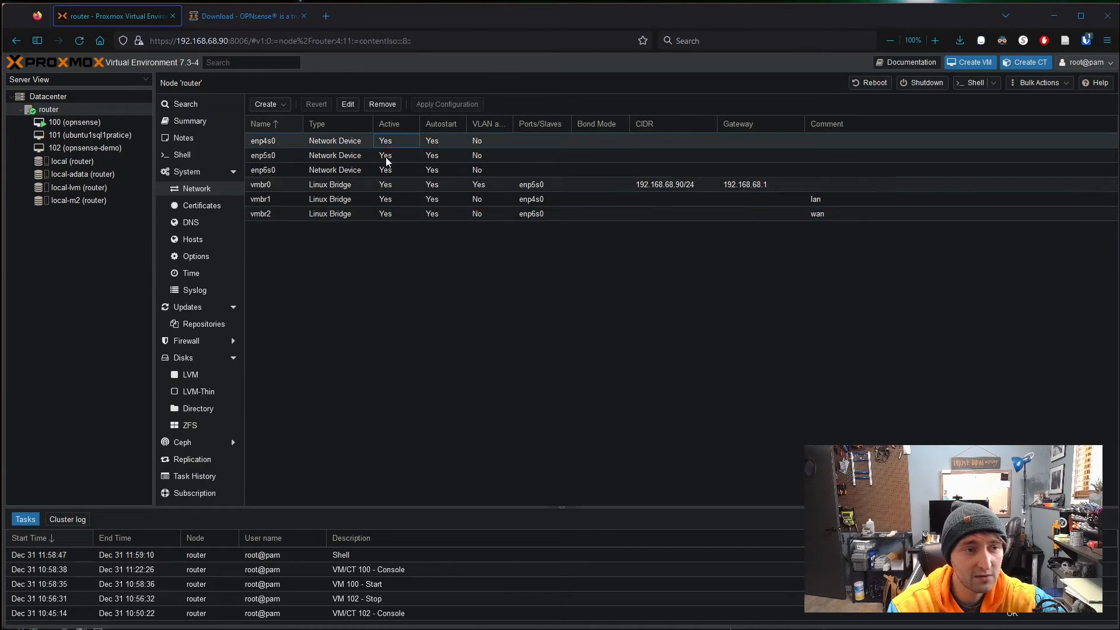
{"action": "left_click", "coordinate": [350, 104]}
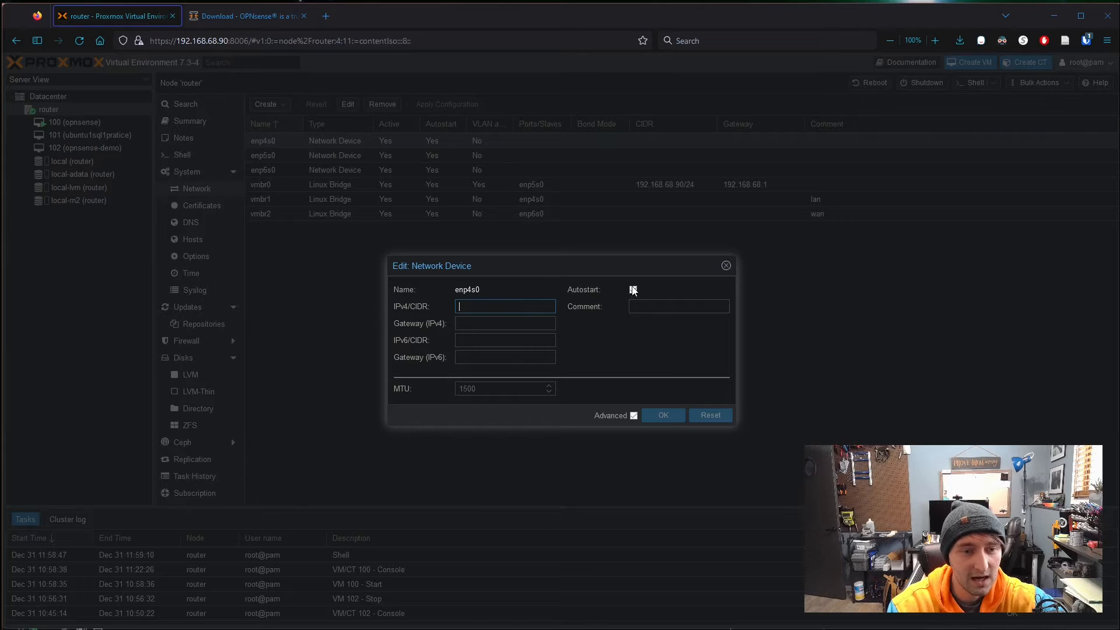
{"action": "left_click", "coordinate": [725, 267]}
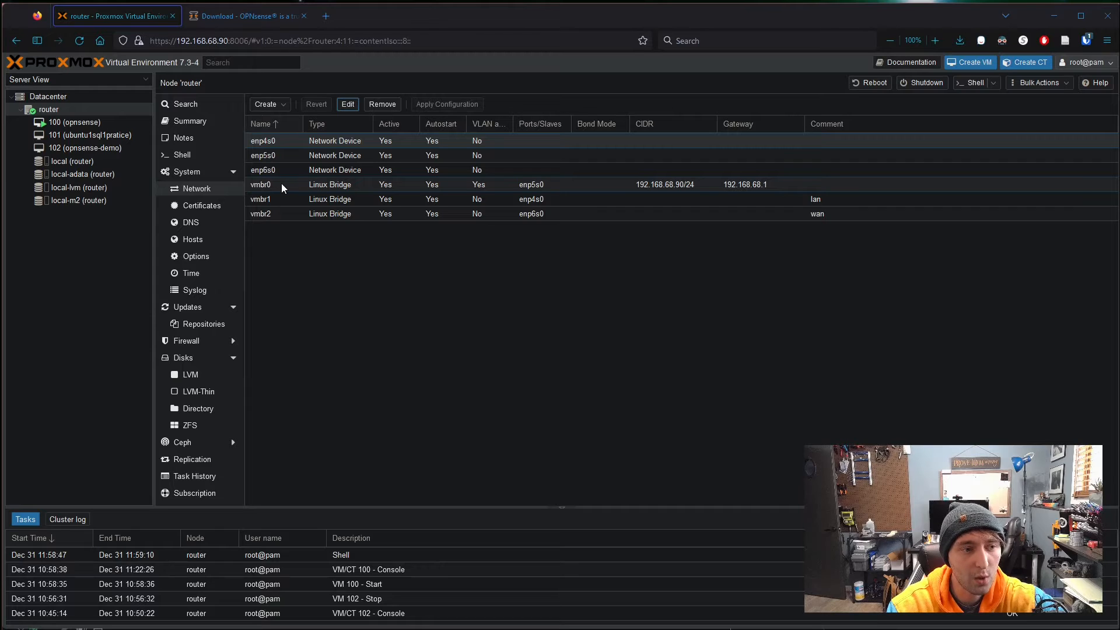
- Review bridges vmbr0, vmbr1 (lan), vmbr2 (wan) and enp4s0, then open the router node's shell
{"action": "left_click", "coordinate": [482, 185]}
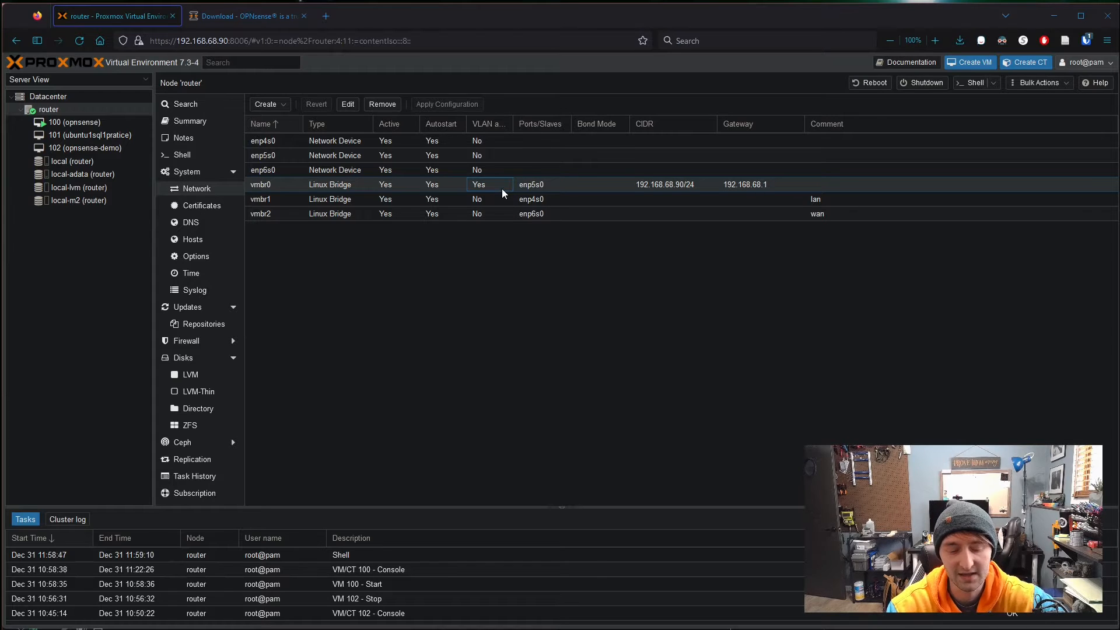
{"action": "left_click", "coordinate": [314, 199]}
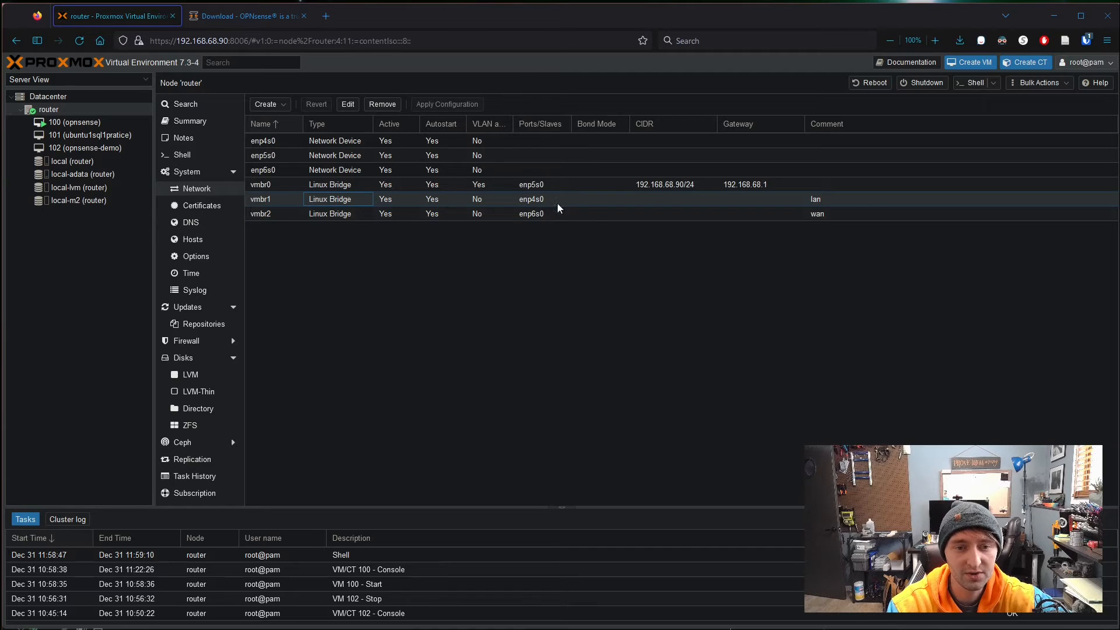
{"action": "left_click", "coordinate": [812, 214]}
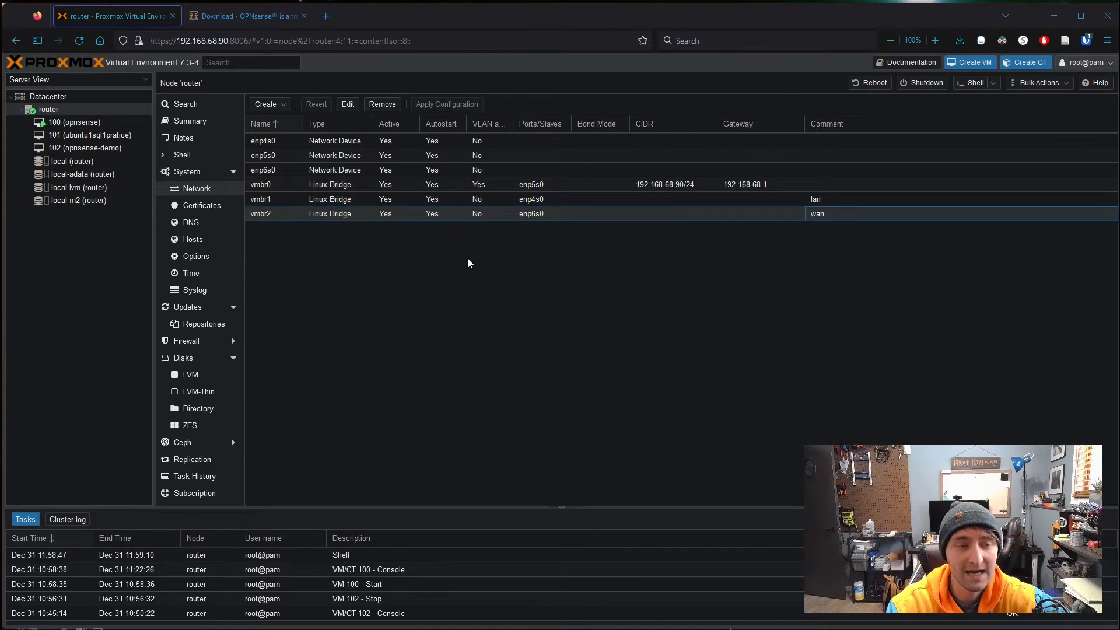
{"action": "left_click", "coordinate": [298, 140]}
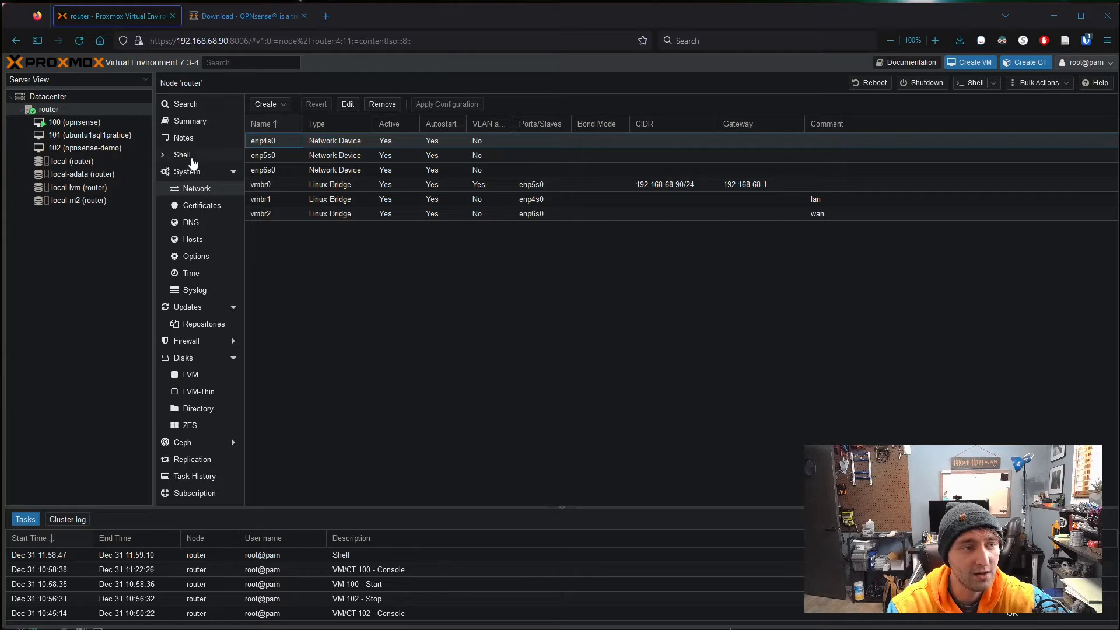
{"action": "left_click", "coordinate": [212, 161]}
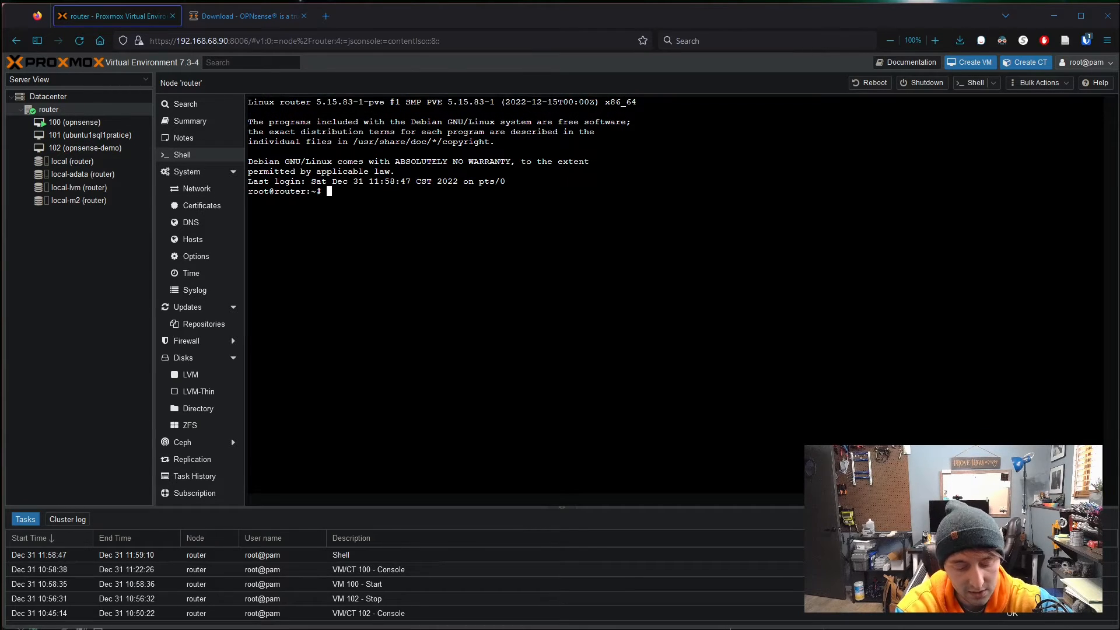
- Install net-tools on the host with 'apt install net-tools'
{"action": "type", "text": "apt net"}
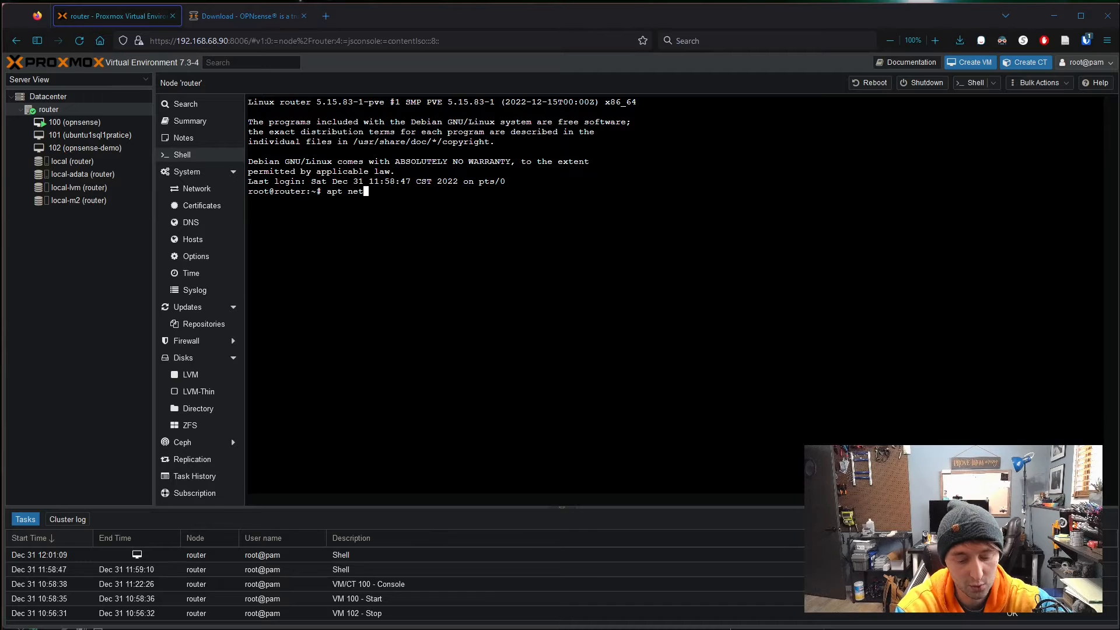
{"action": "type", "text": "-tools"}
{"action": "key", "text": "Return"}
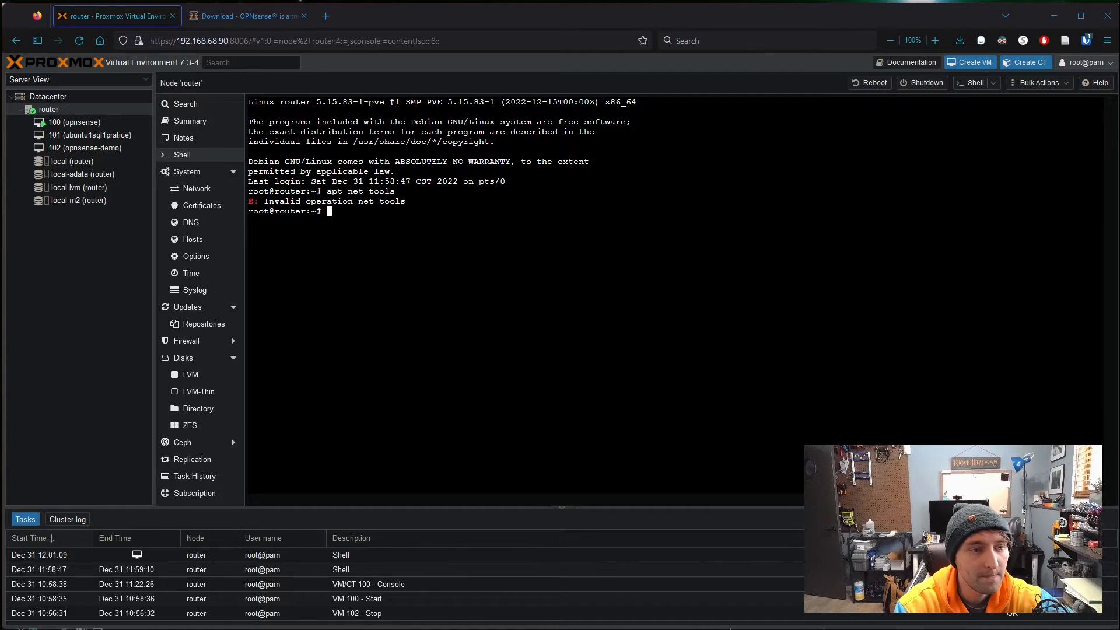
{"action": "key", "text": "Up"}
{"action": "key", "text": "Left"}
{"action": "key", "text": "Left"}
{"action": "key", "text": "Left"}
{"action": "key", "text": "Left"}
{"action": "key", "text": "Left"}
{"action": "key", "text": "Left"}
{"action": "key", "text": "Left"}
{"action": "key", "text": "Left"}
{"action": "key", "text": "Left"}
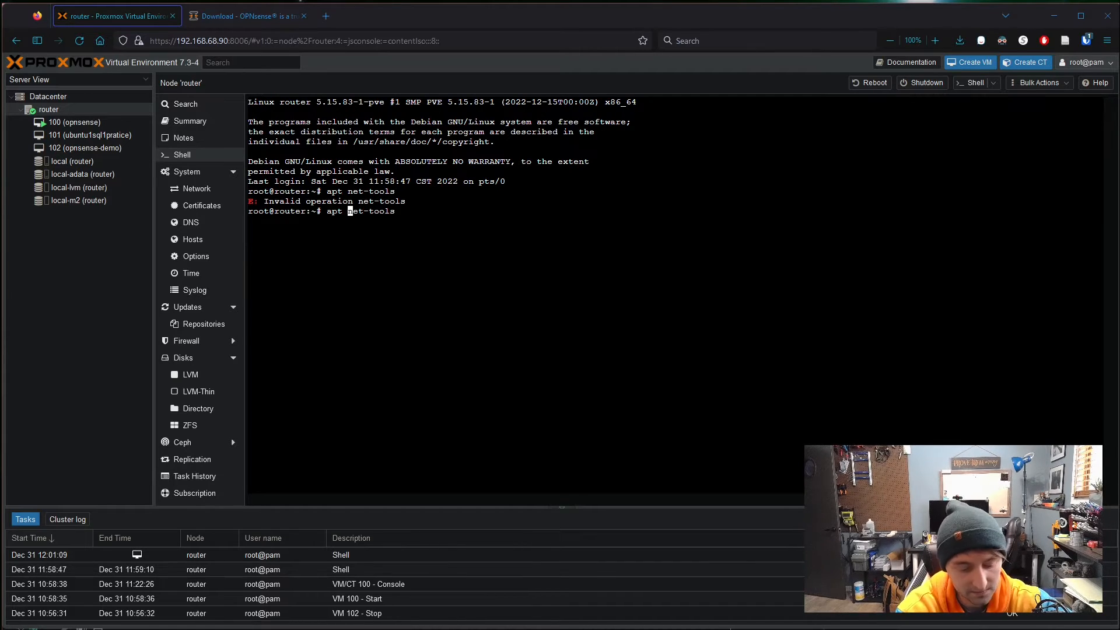
{"action": "type", "text": "install"}
{"action": "key", "text": "Return"}
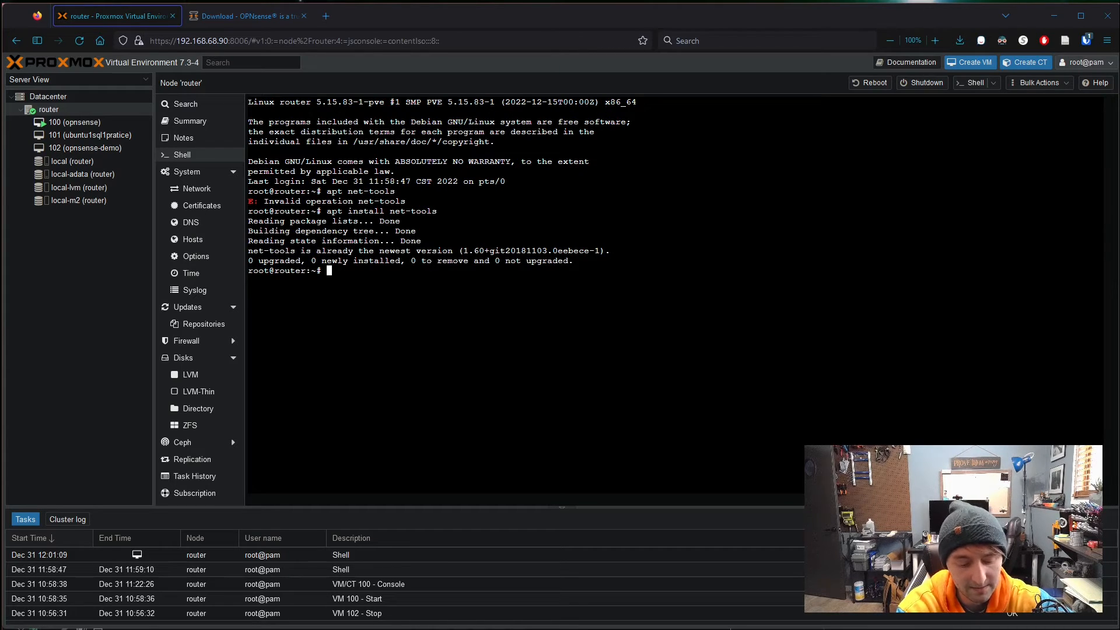
- Run ifconfig to list the host's interfaces and point out that enp5s0 is UP
{"action": "type", "text": "ifn"}
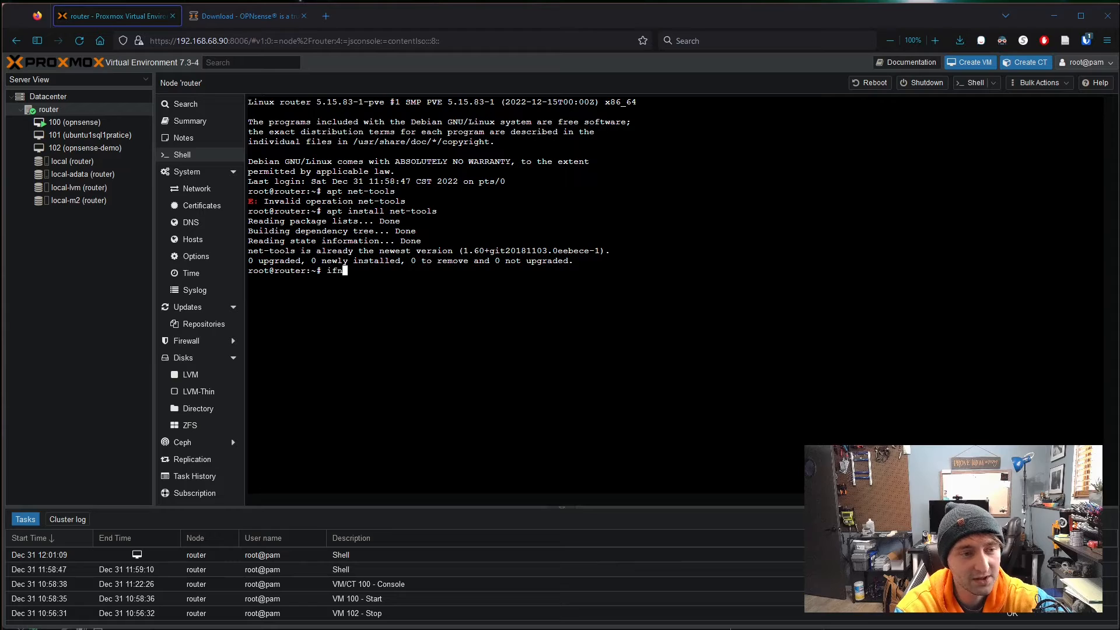
{"action": "key", "text": "BackSpace"}
{"action": "type", "text": "config"}
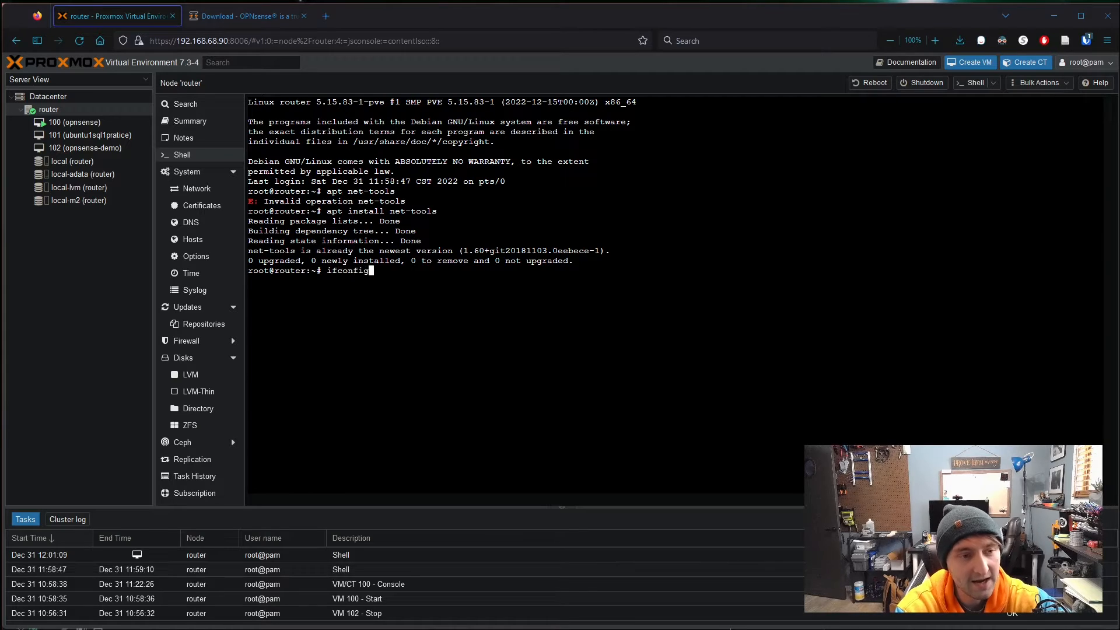
{"action": "key", "text": "Return"}
{"action": "scroll", "coordinate": [671, 295], "scroll_direction": "up", "scroll_amount": 10}
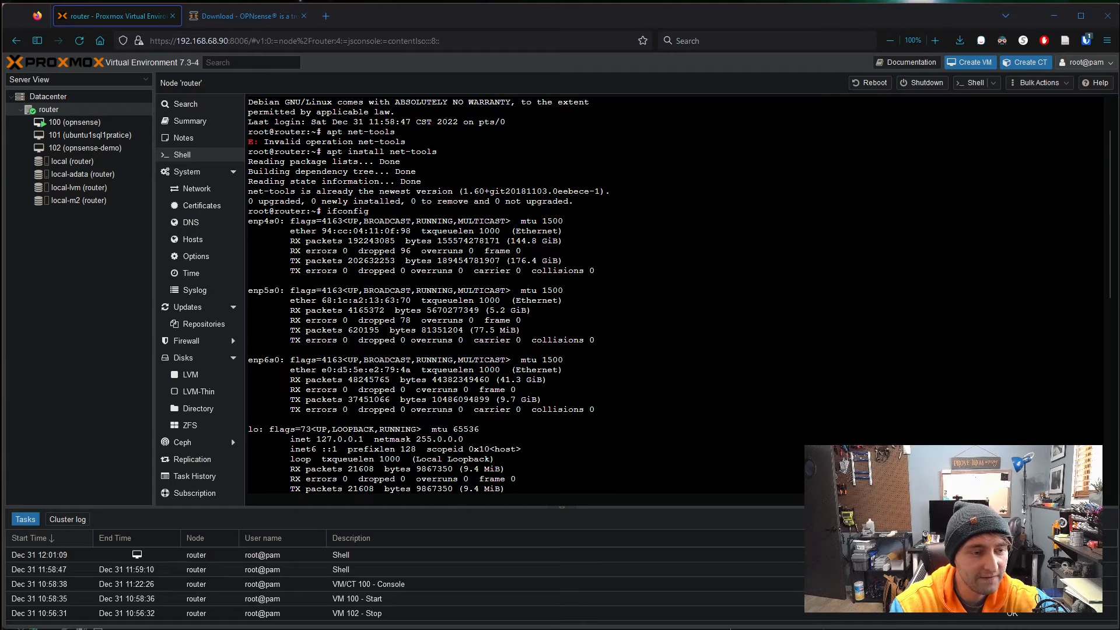
{"action": "scroll", "coordinate": [671, 295], "scroll_direction": "down", "scroll_amount": 10}
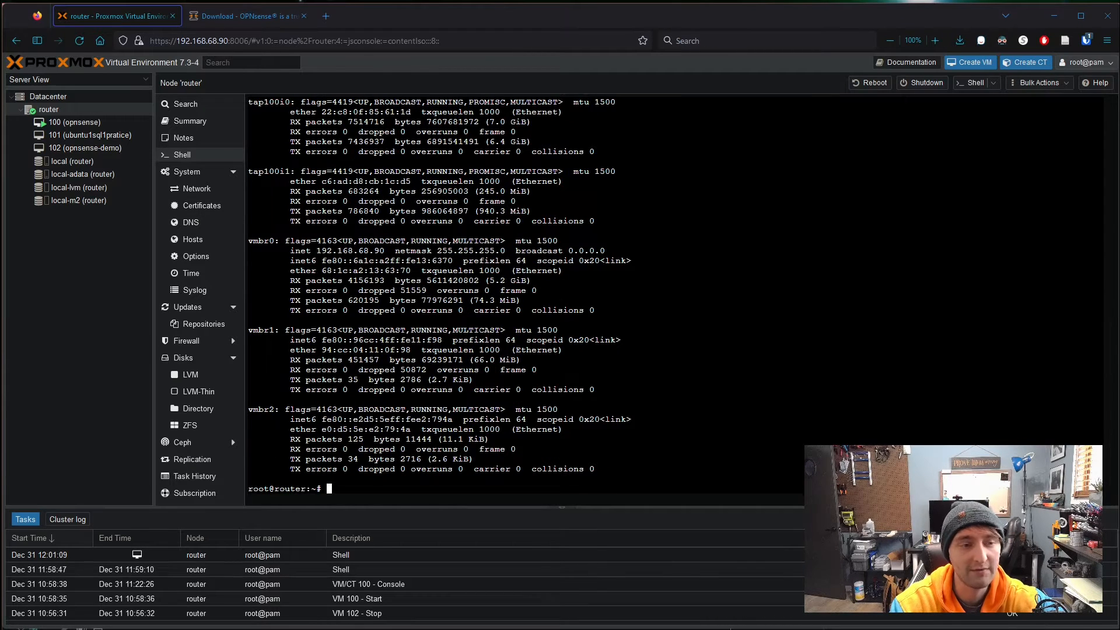
{"action": "scroll", "coordinate": [670, 294], "scroll_direction": "up", "scroll_amount": 10}
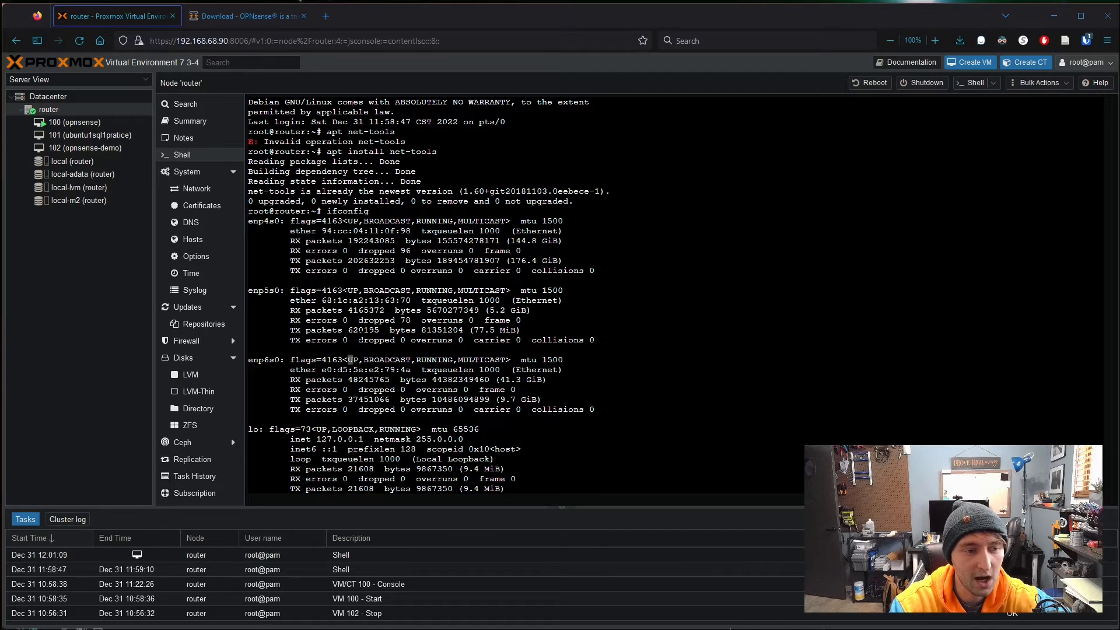
{"action": "double_click", "coordinate": [353, 290]}
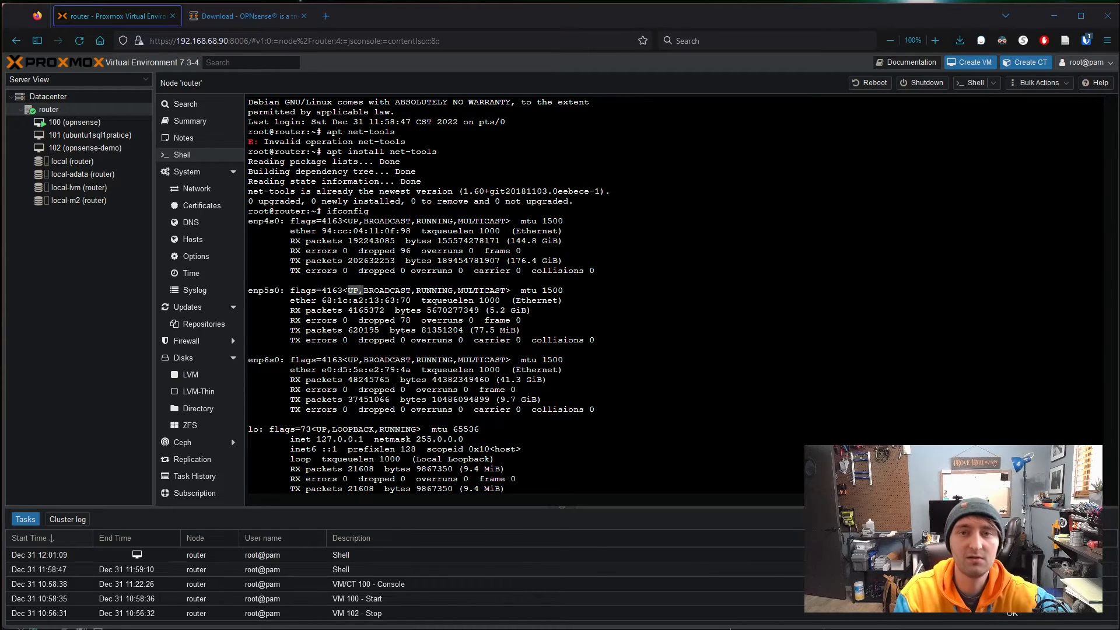
- Rerun ifconfig and highlight enp4s0's transmitted byte count and interface name
{"action": "left_click", "coordinate": [188, 189]}
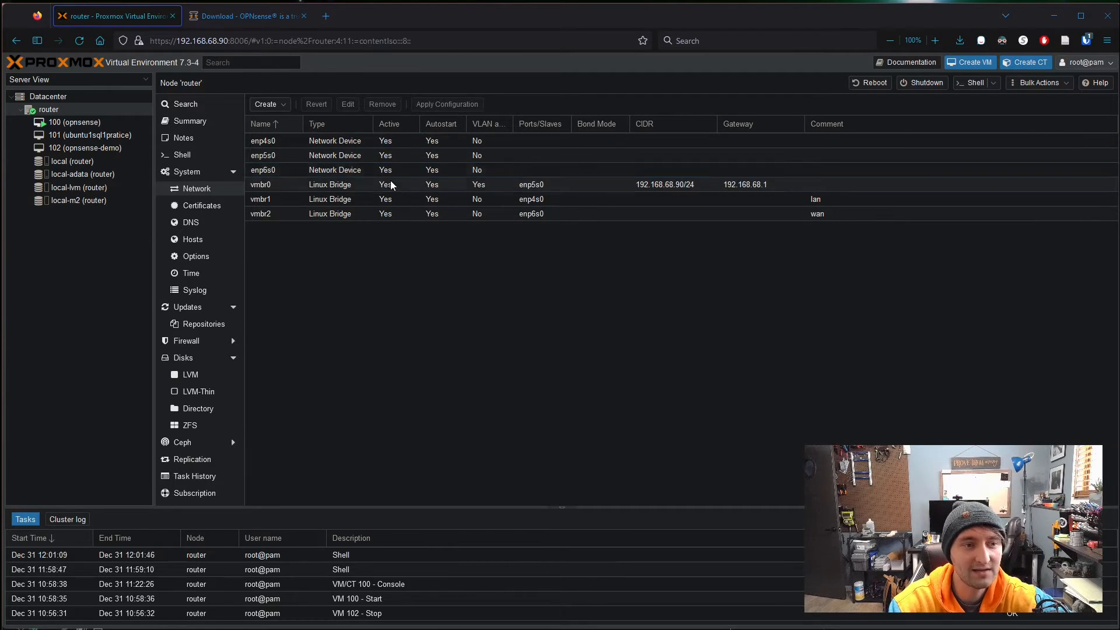
{"action": "left_click", "coordinate": [186, 155]}
{"action": "type", "text": "ifconfig"}
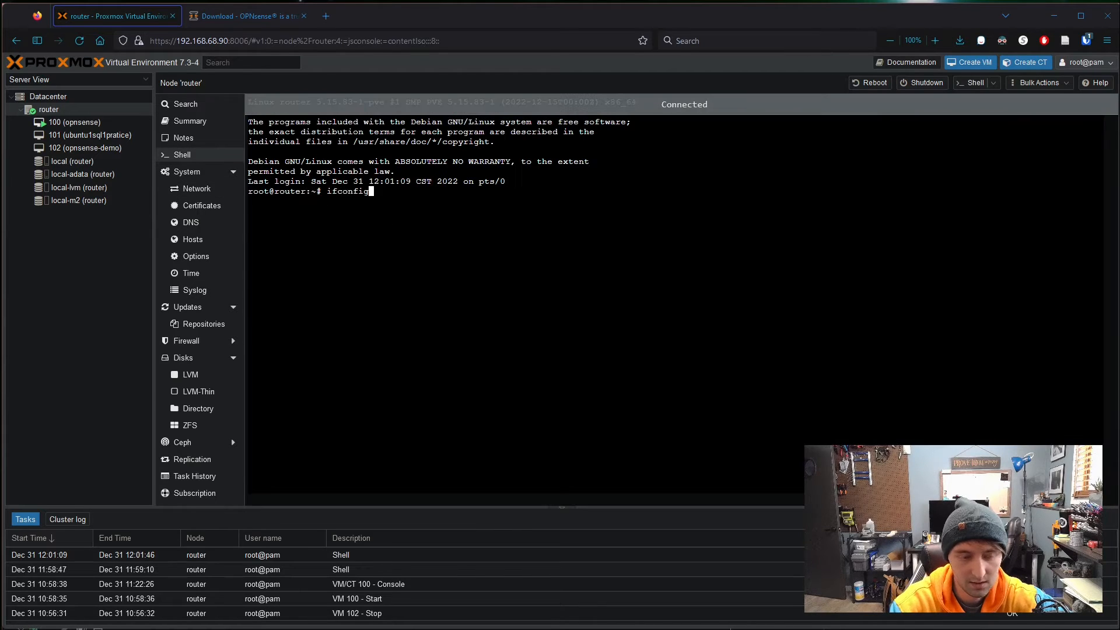
{"action": "key", "text": "Return"}
{"action": "scroll", "coordinate": [525, 292], "scroll_direction": "up", "scroll_amount": 3}
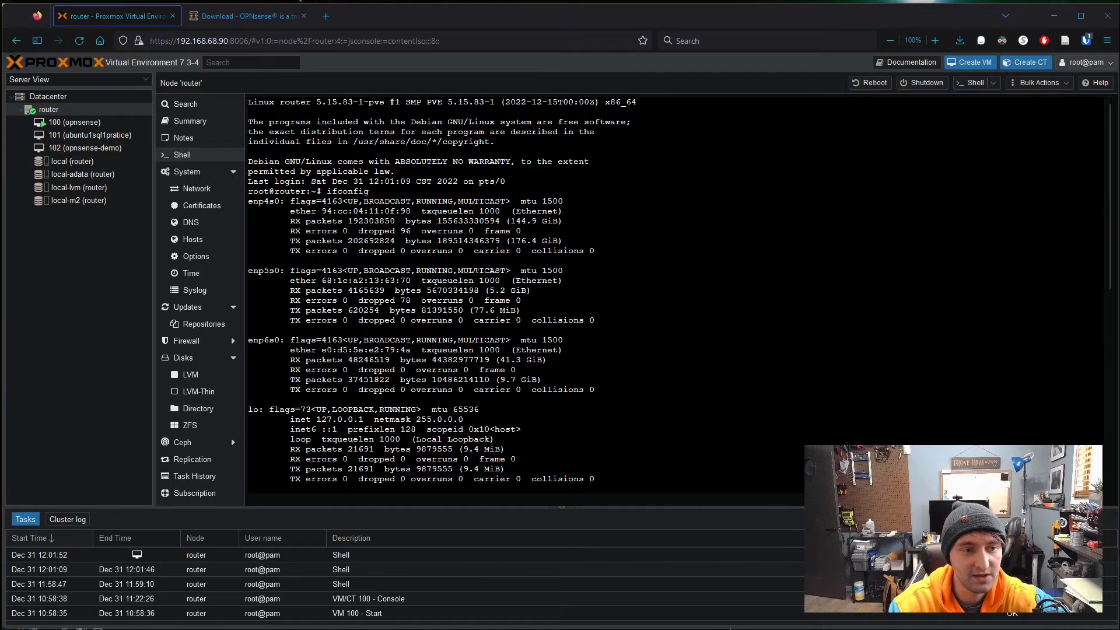
{"action": "left_click_drag", "start_coordinate": [437, 240], "coordinate": [562, 240]}
{"action": "left_click", "coordinate": [489, 246]}
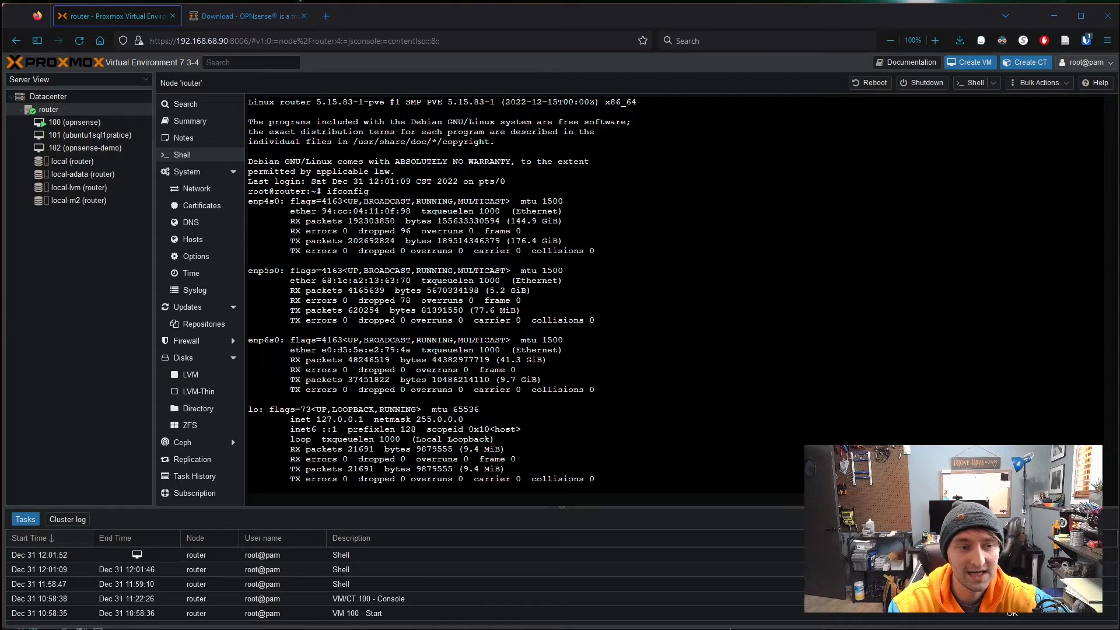
{"action": "left_click_drag", "start_coordinate": [442, 240], "coordinate": [500, 240]}
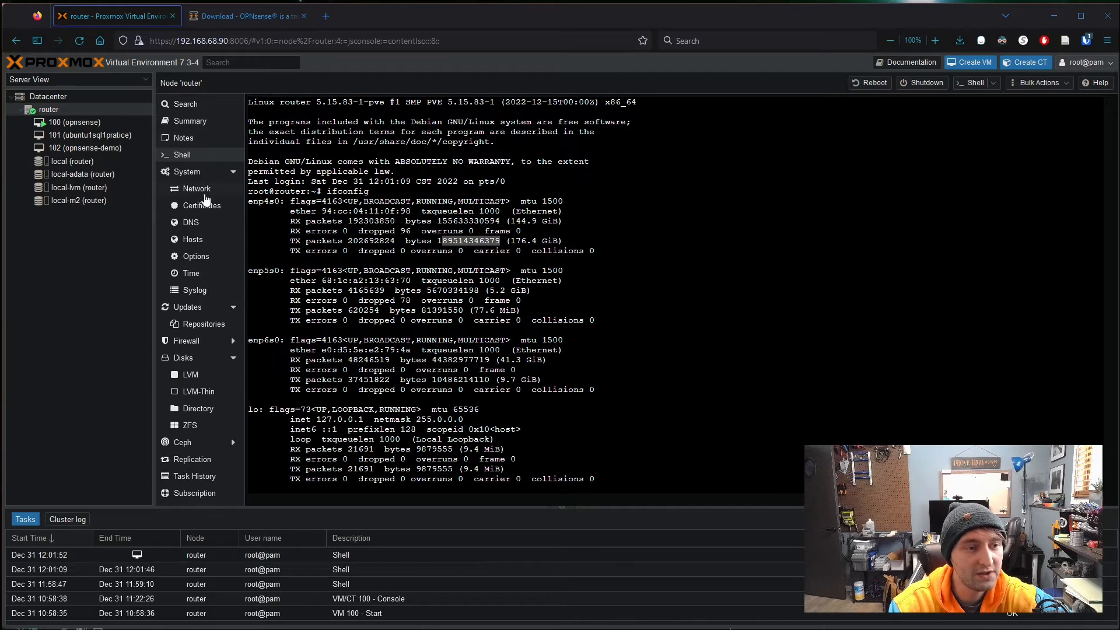
{"action": "double_click", "coordinate": [264, 201]}
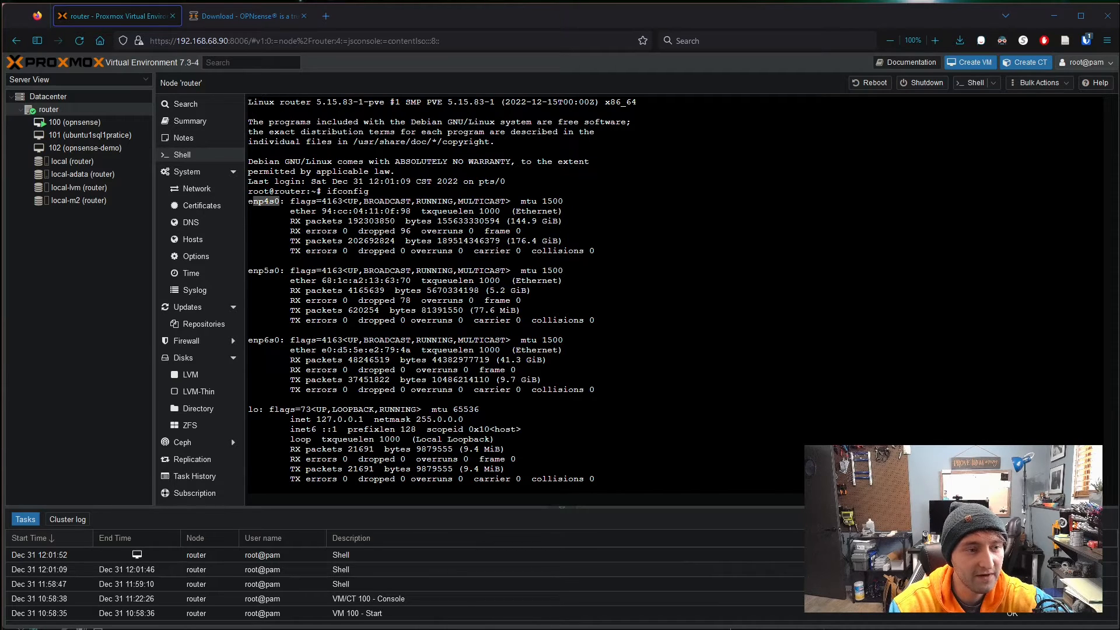
{"action": "left_click", "coordinate": [194, 189]}
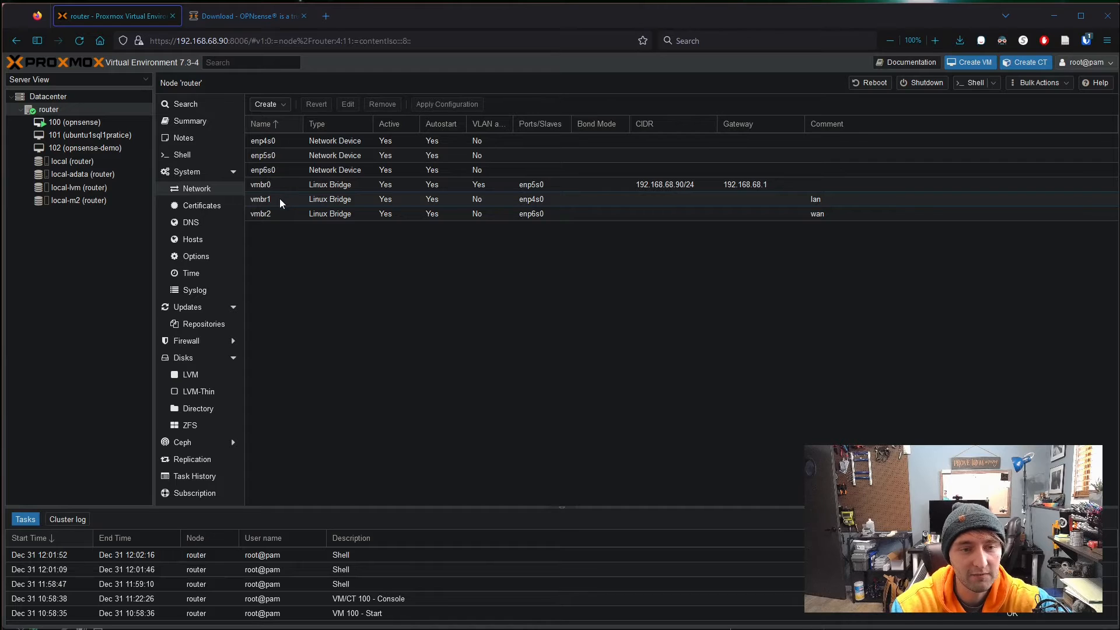
- Fill in a new Linux Bridge vmbr3 with port enp4s0 and comment 'lan'
{"action": "left_click", "coordinate": [284, 106]}
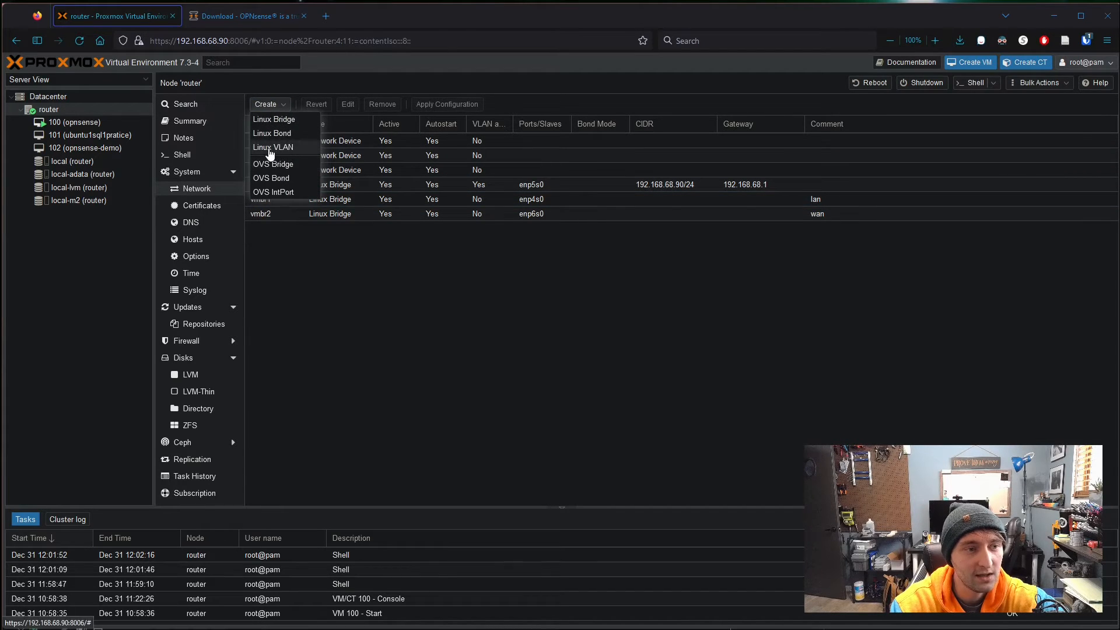
{"action": "left_click", "coordinate": [280, 119]}
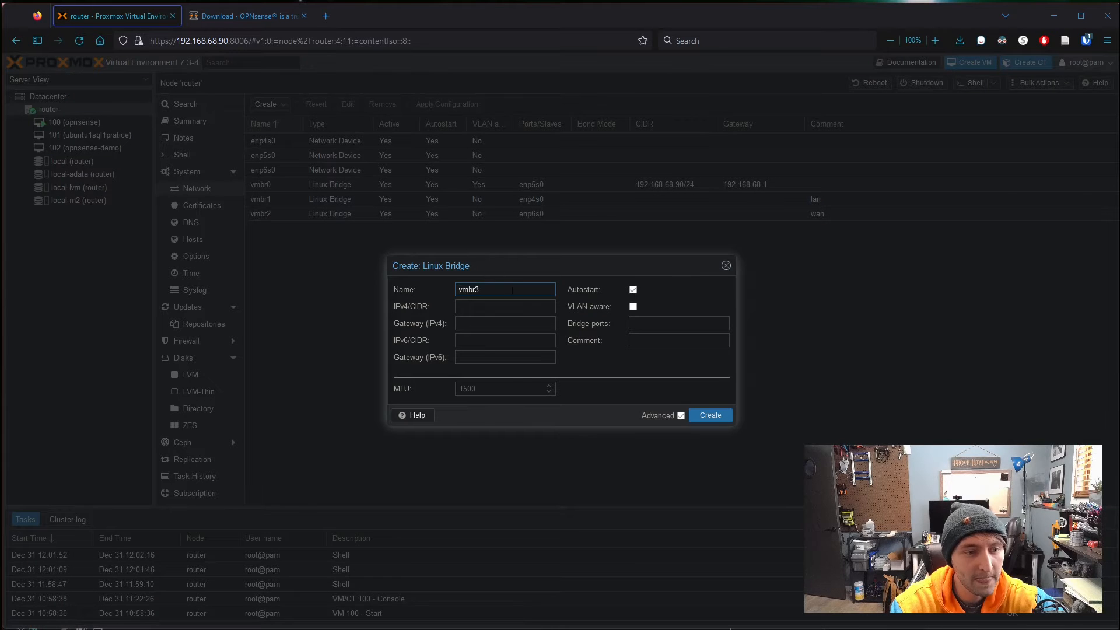
{"action": "left_click_drag", "start_coordinate": [520, 260], "coordinate": [583, 283]}
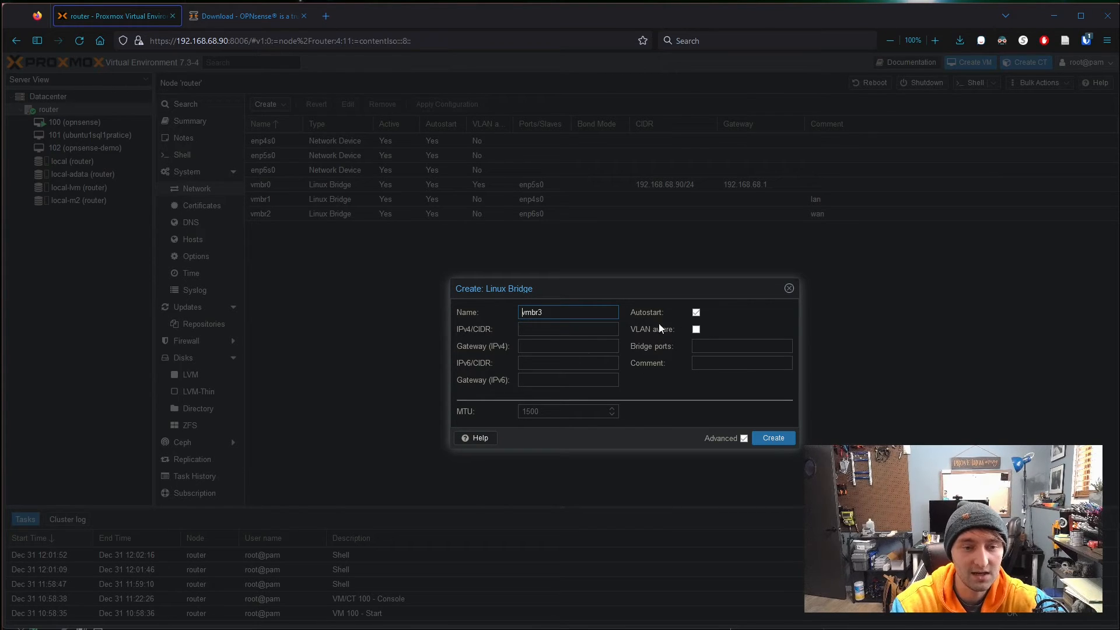
{"action": "left_click", "coordinate": [760, 349]}
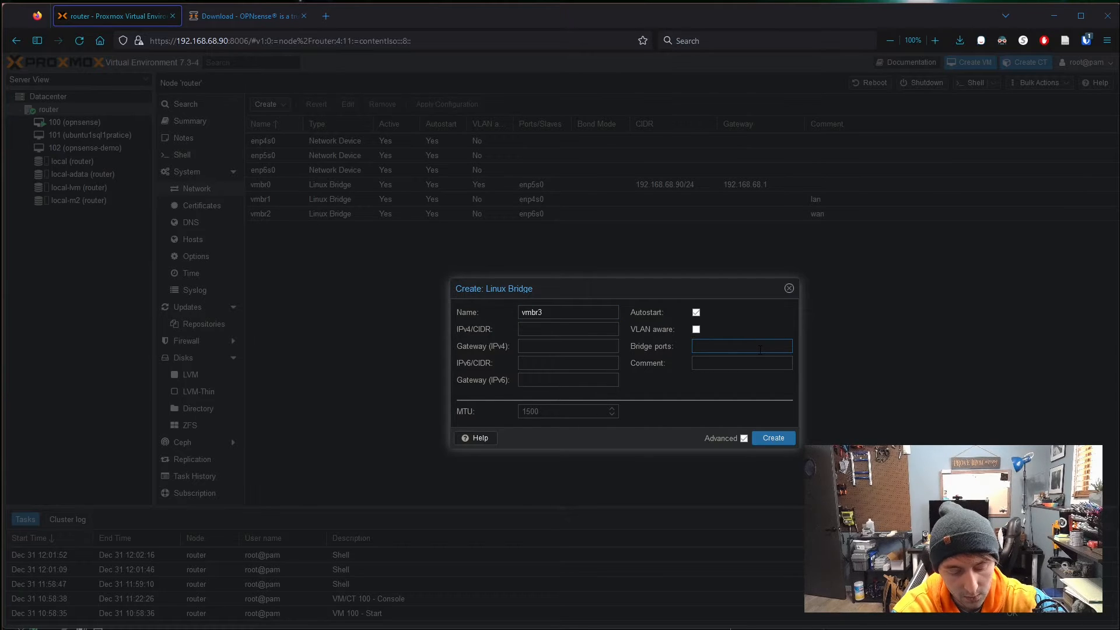
{"action": "type", "text": "enp"}
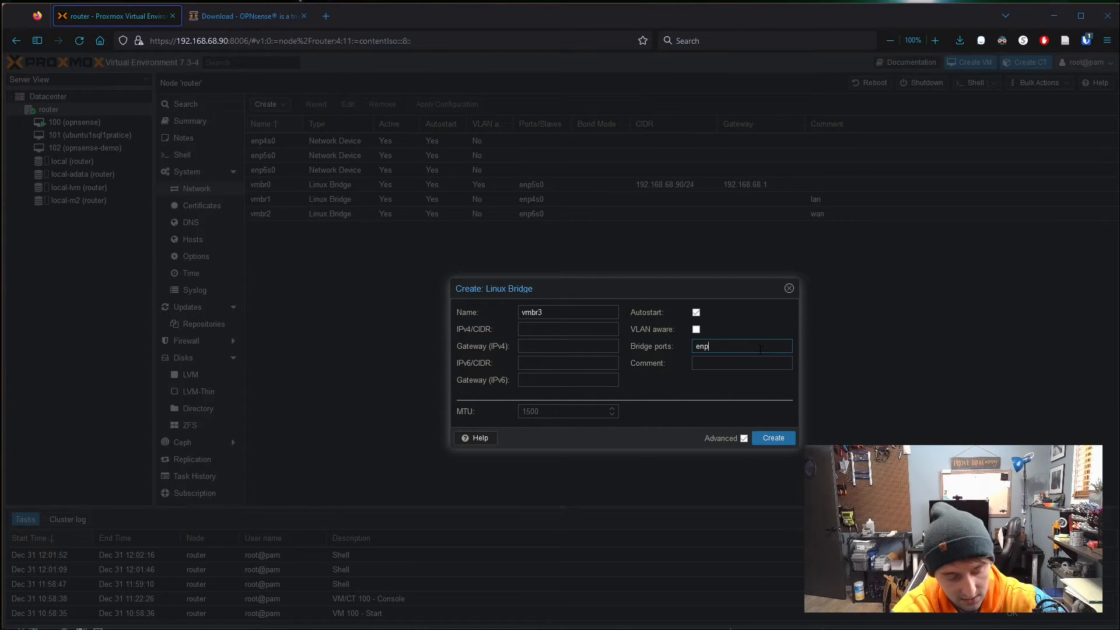
{"action": "type", "text": "4s0"}
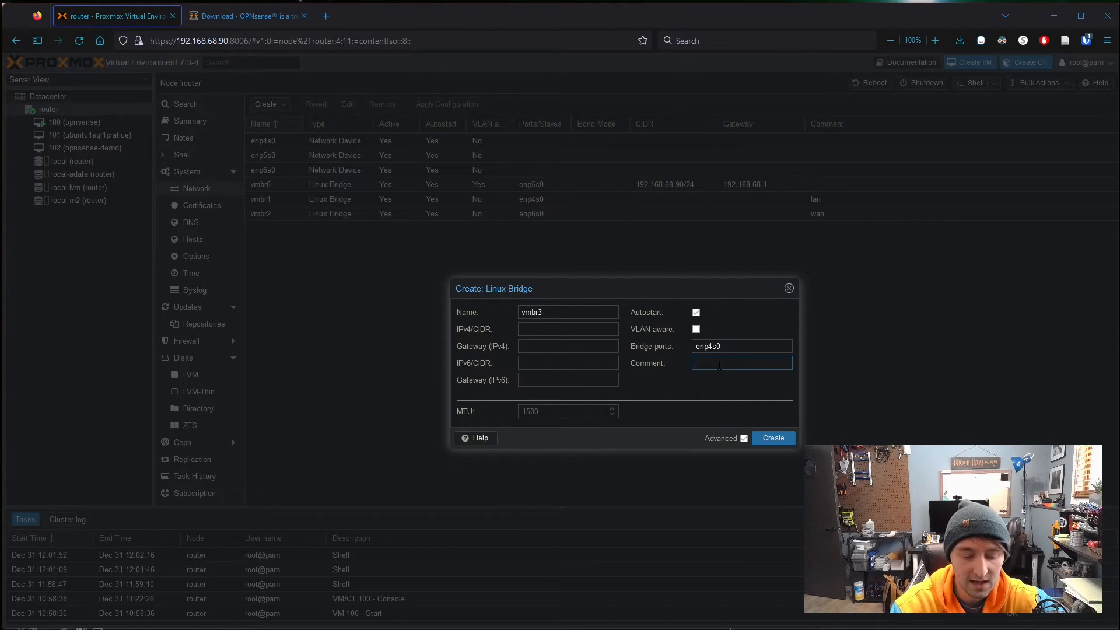
{"action": "left_click", "coordinate": [719, 365]}
{"action": "type", "text": "lan"}
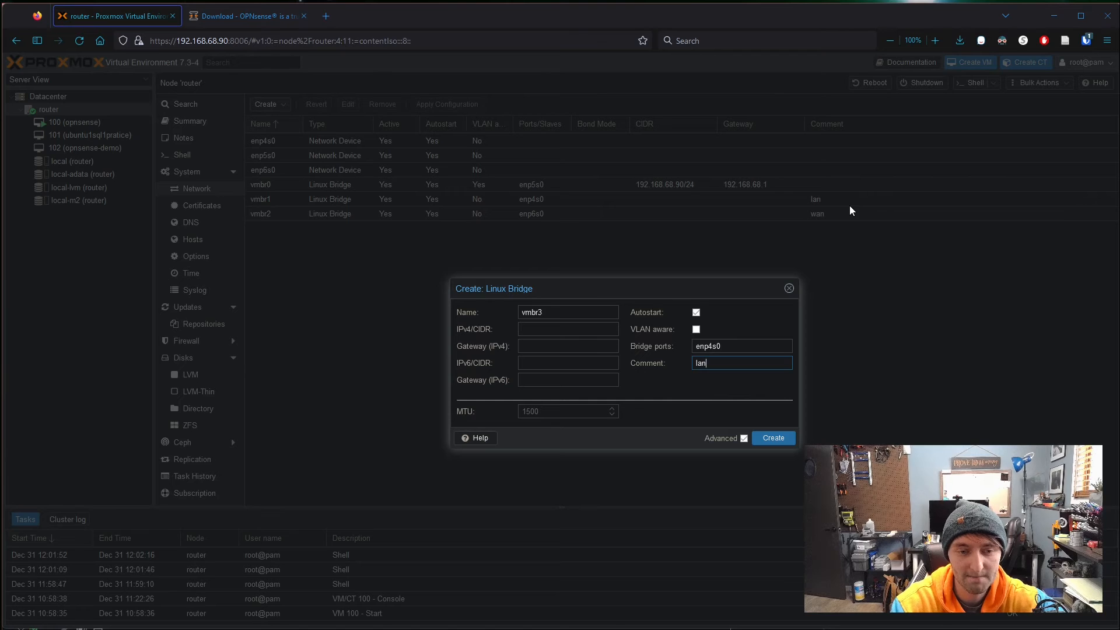
- Try creating vmbr3, dismiss the enp4s0-already-in-use error, cancel, and check vmbr0
{"action": "left_click", "coordinate": [780, 440]}
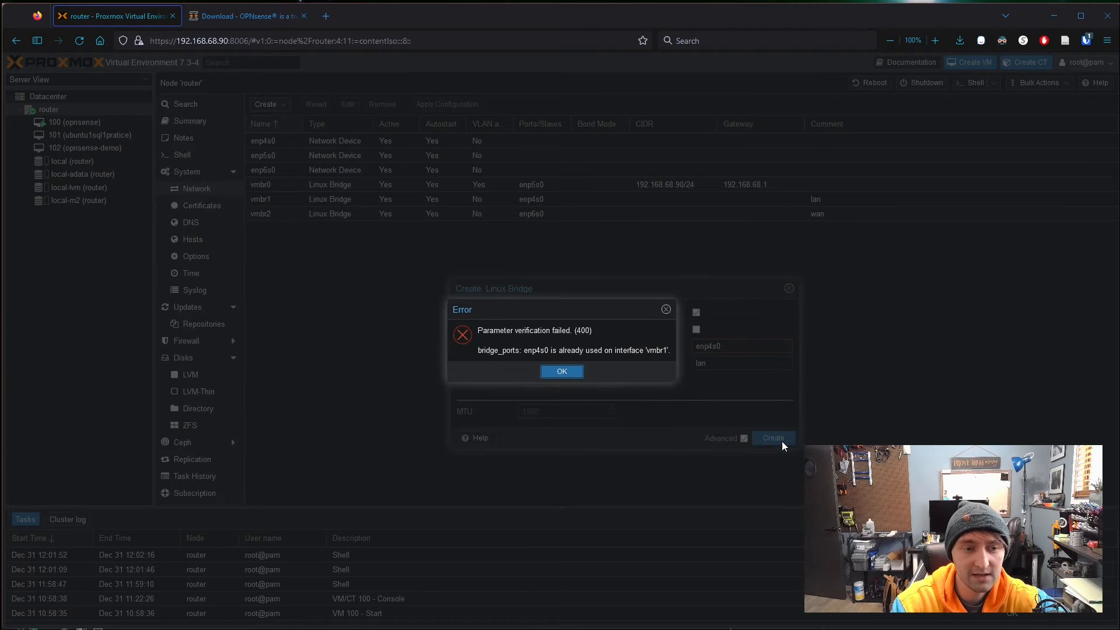
{"action": "left_click", "coordinate": [562, 372]}
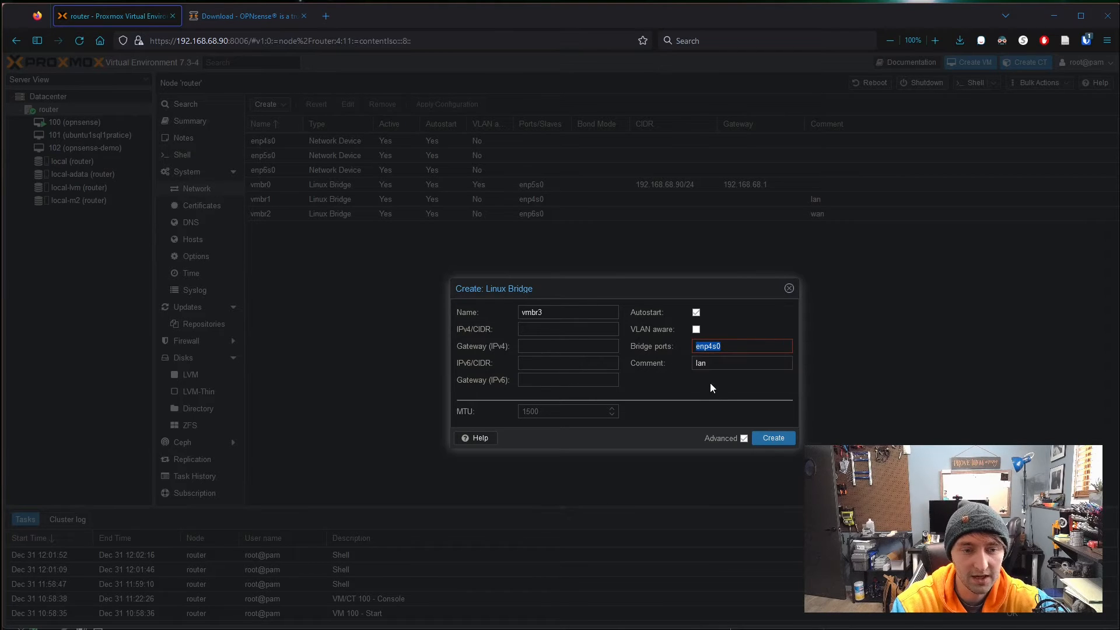
{"action": "left_click", "coordinate": [788, 289]}
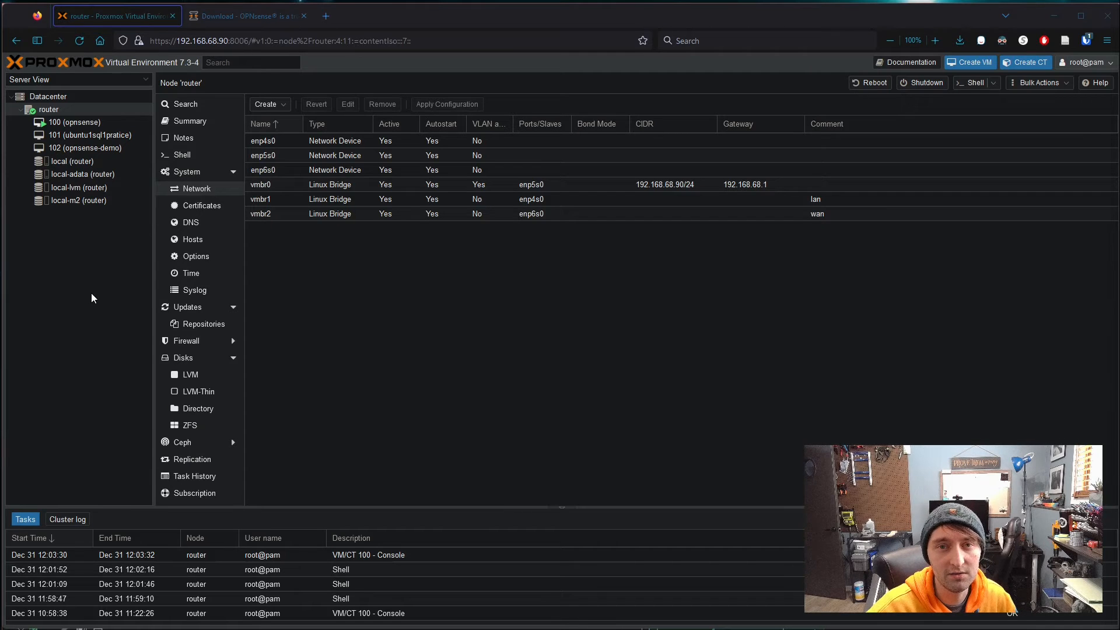
{"action": "left_click", "coordinate": [255, 184]}
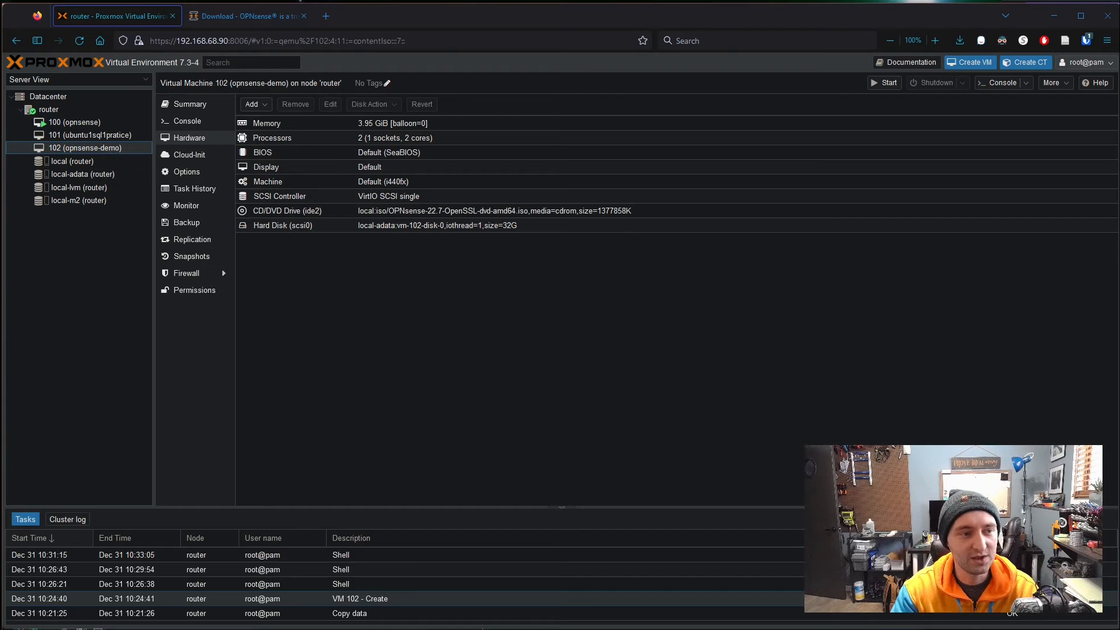
- Start adding a network device to VM 102 on bridge vmbr1 with the VirtIO model
{"action": "left_click", "coordinate": [262, 104]}
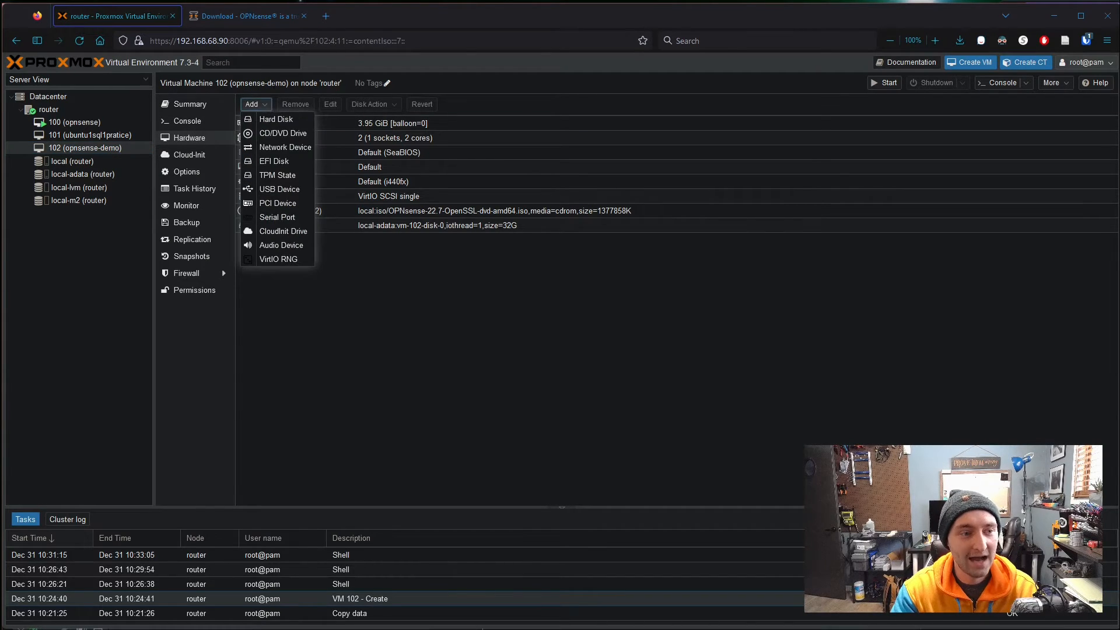
{"action": "left_click", "coordinate": [298, 148]}
{"action": "left_click", "coordinate": [549, 288]}
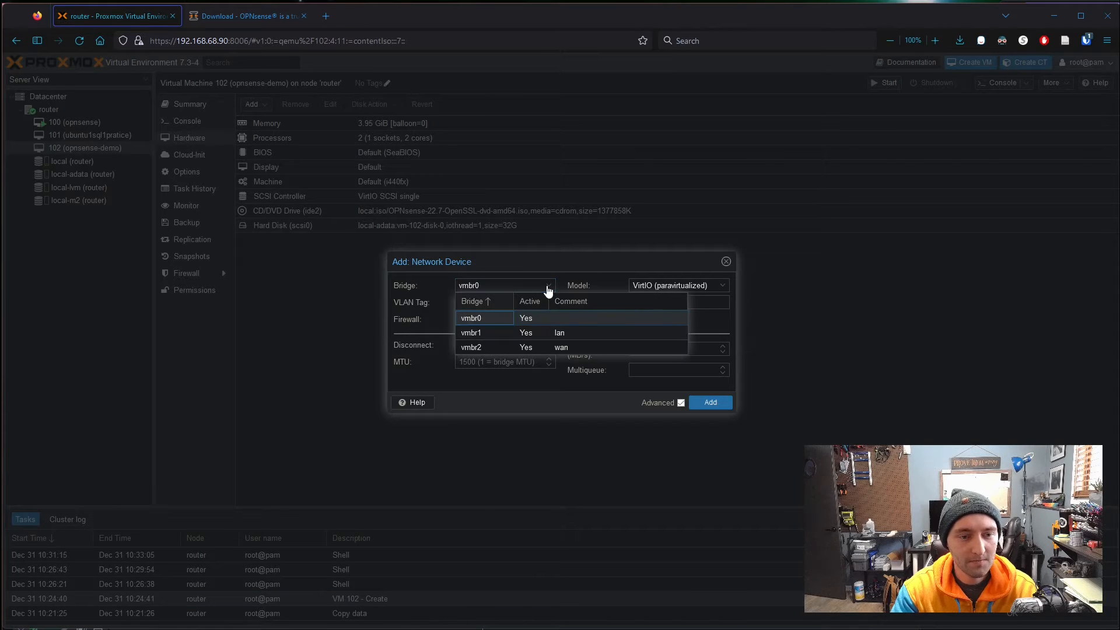
{"action": "left_click", "coordinate": [540, 337]}
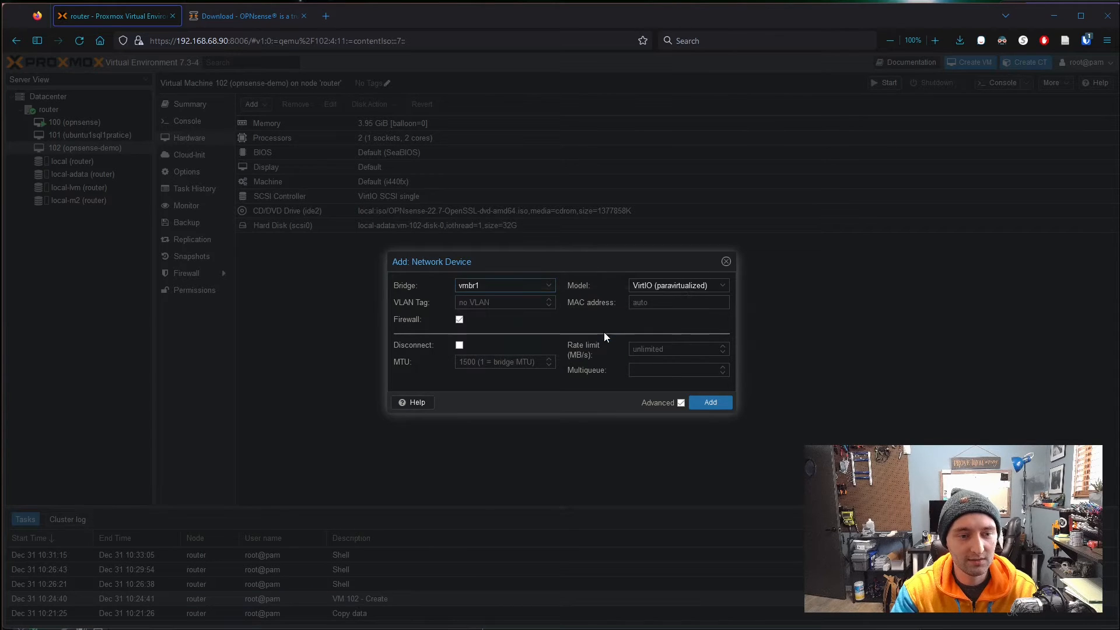
{"action": "left_click", "coordinate": [551, 285]}
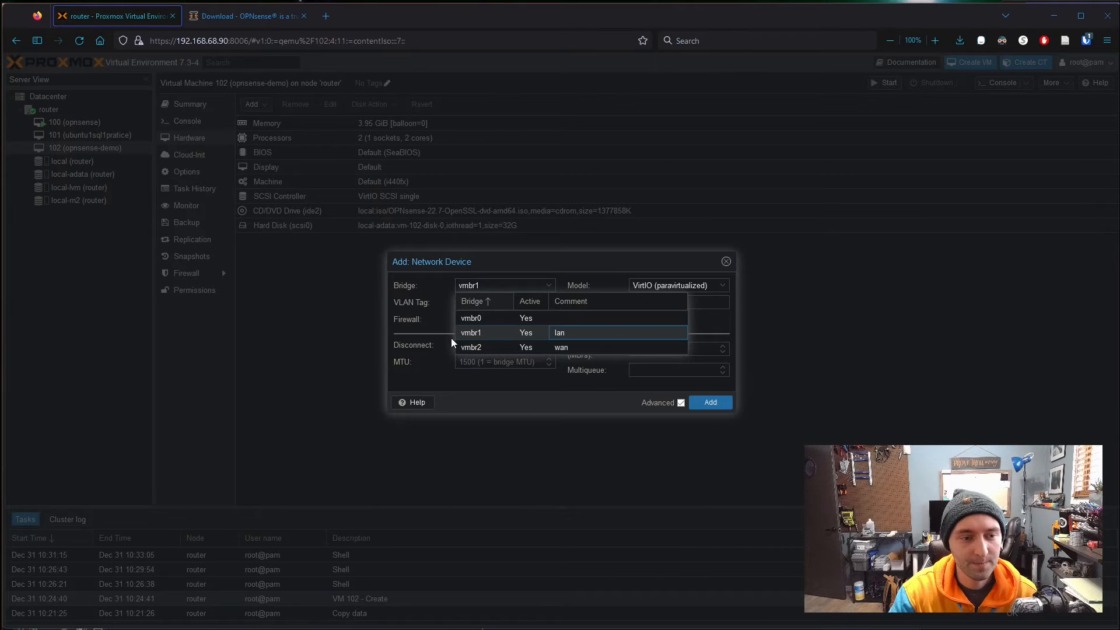
{"action": "left_click", "coordinate": [570, 333]}
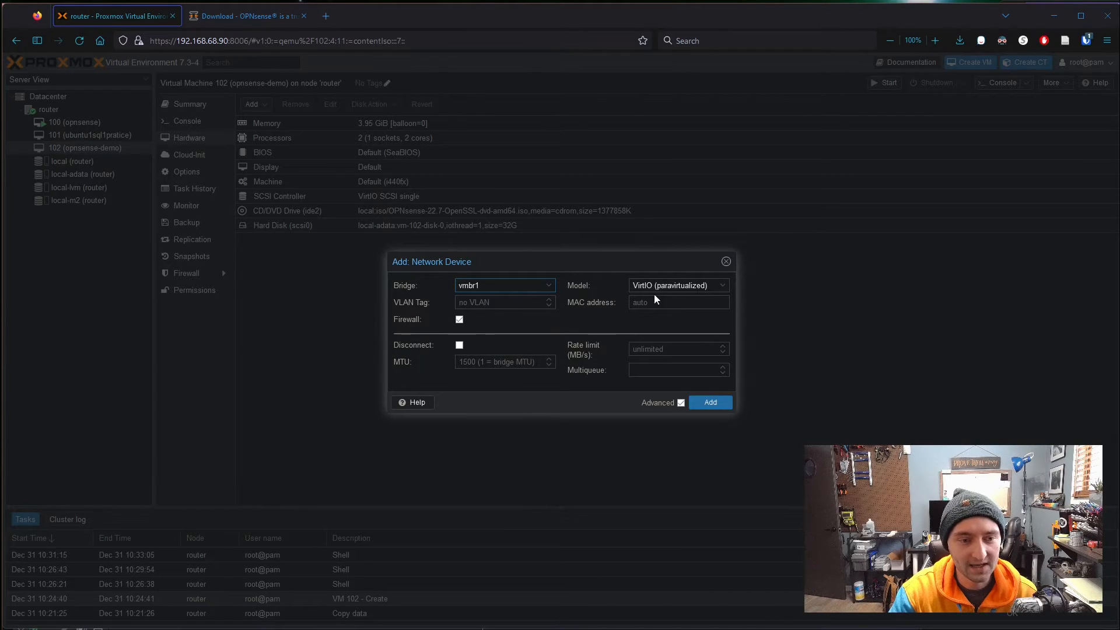
{"action": "left_click", "coordinate": [721, 288]}
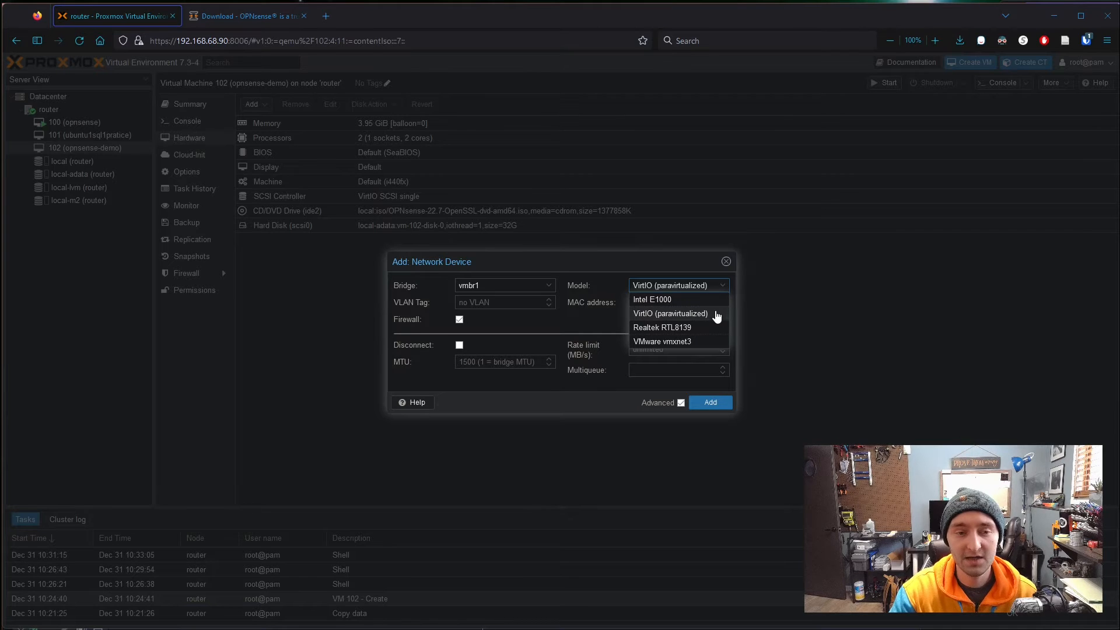
{"action": "left_click", "coordinate": [656, 267]}
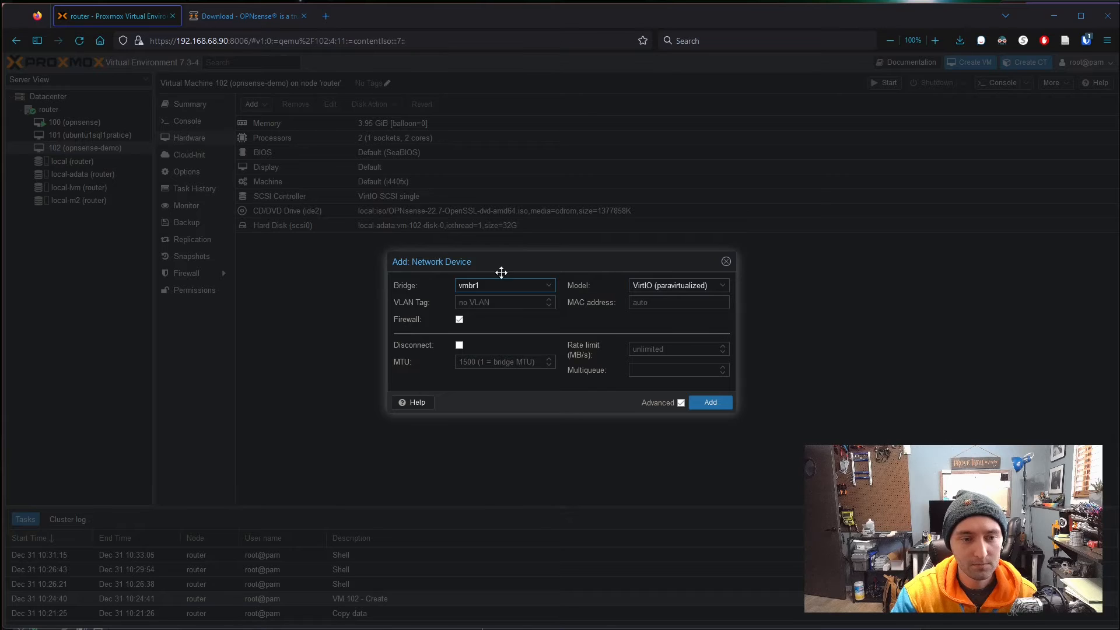
- Turn off the device's firewall, clear the VLAN tag to none, and add it
{"action": "left_click", "coordinate": [459, 319]}
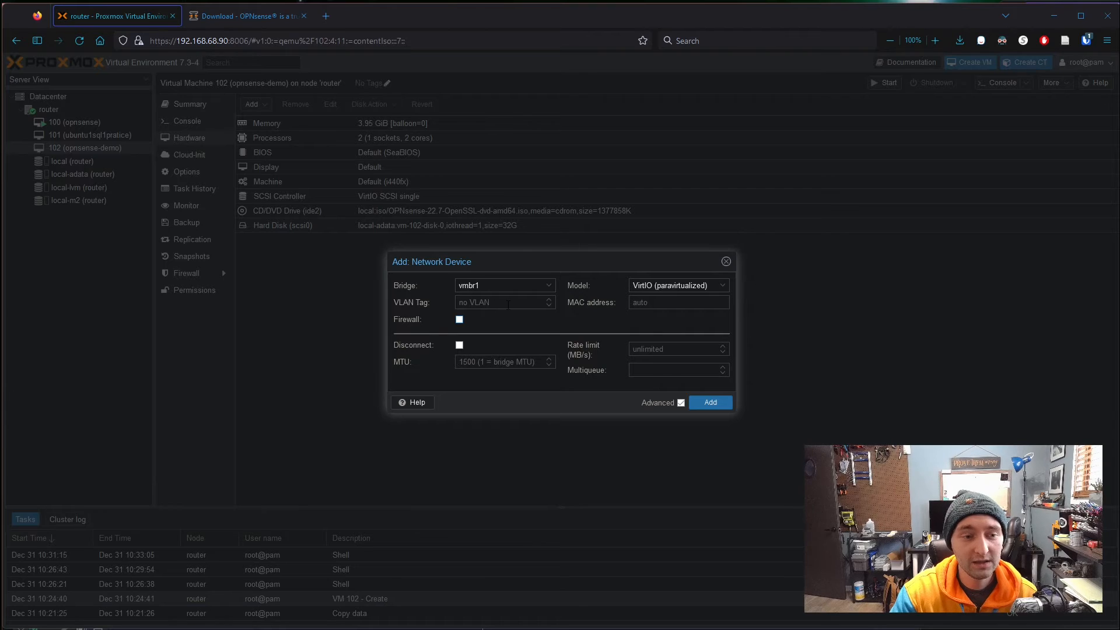
{"action": "left_click", "coordinate": [527, 303]}
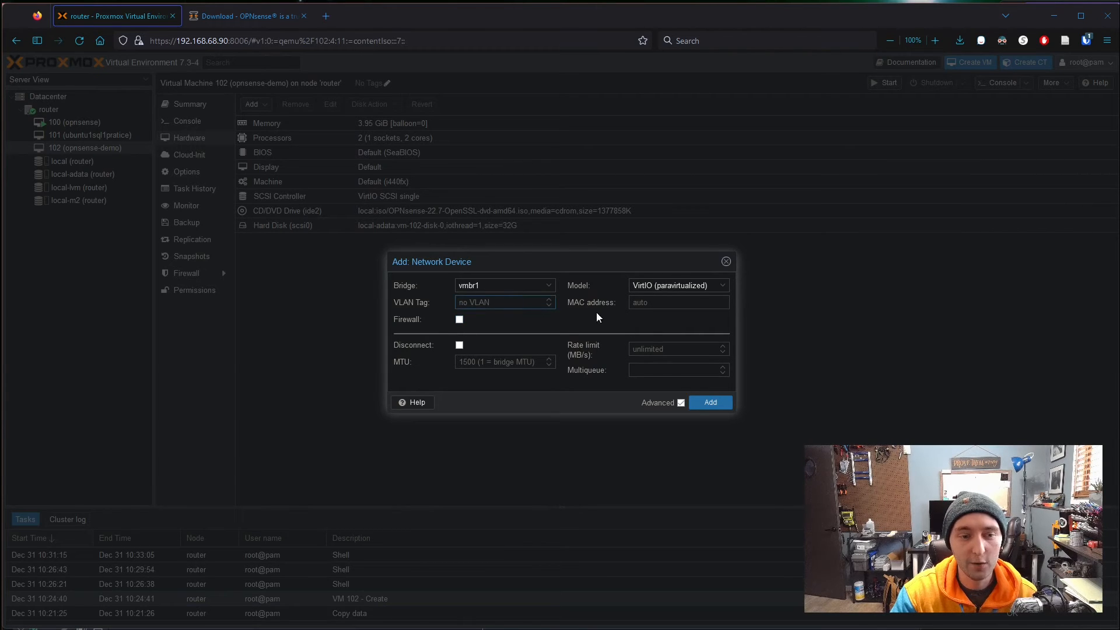
{"action": "type", "text": "2"}
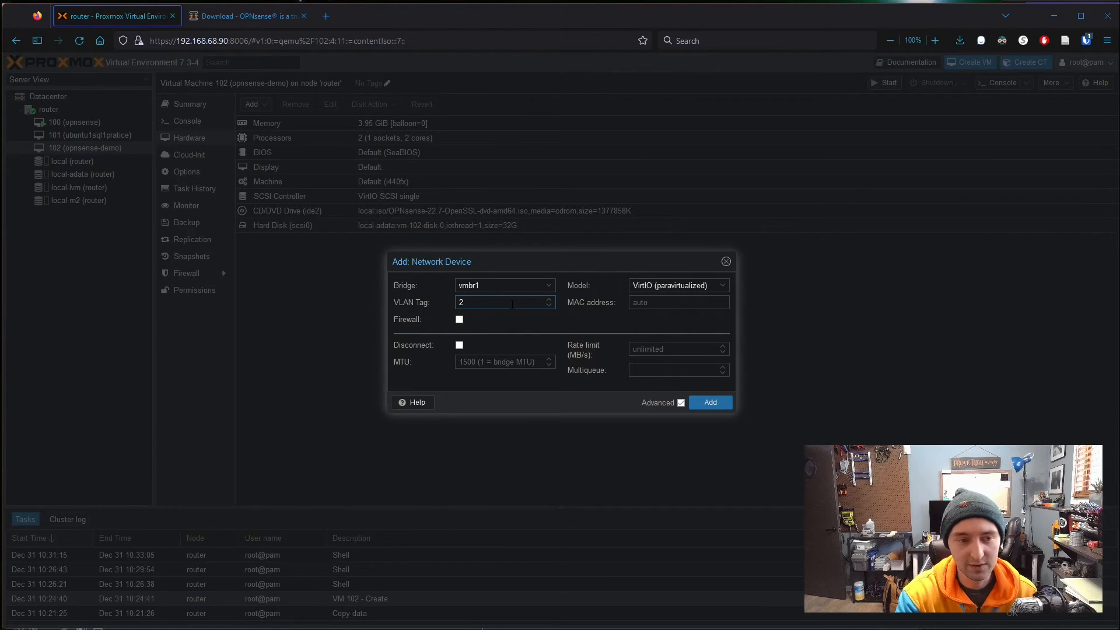
{"action": "left_click", "coordinate": [549, 305]}
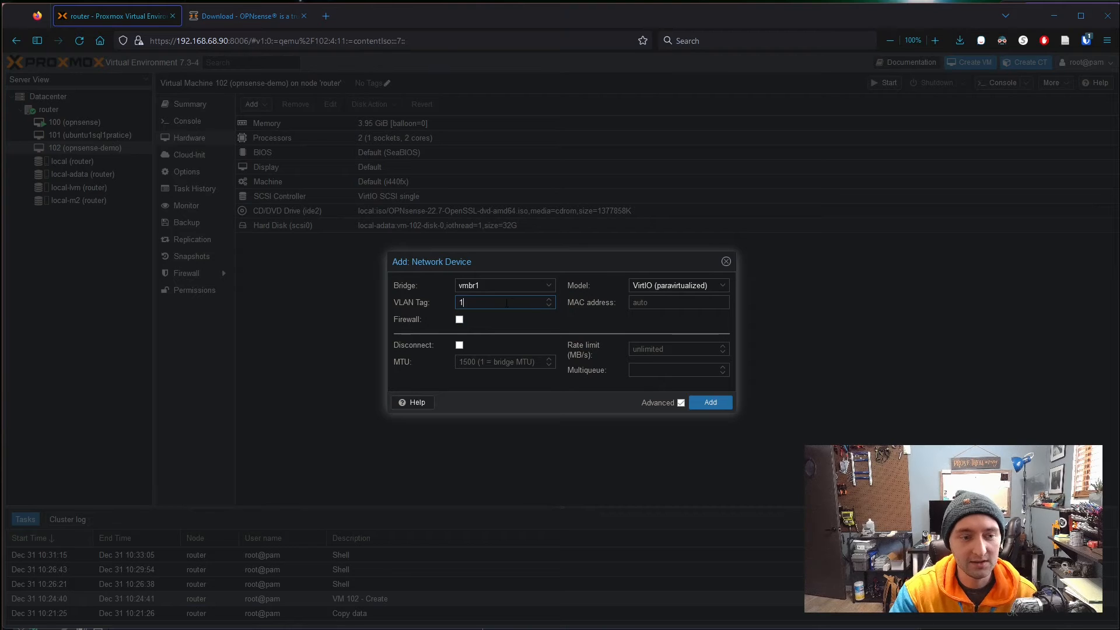
{"action": "left_click", "coordinate": [549, 305]}
{"action": "left_click", "coordinate": [565, 323]}
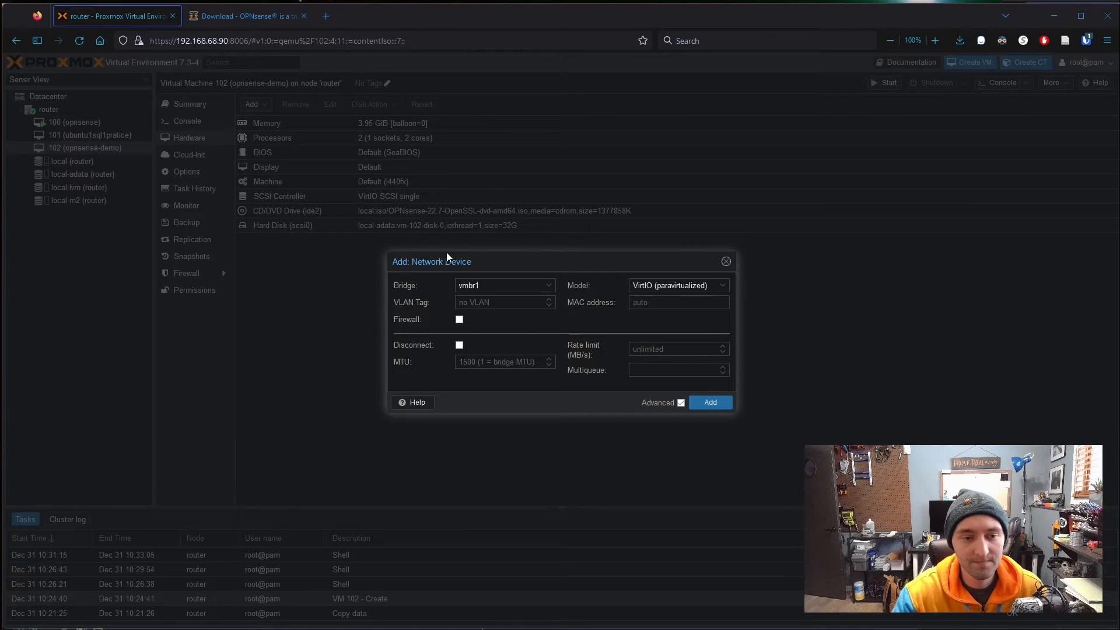
{"action": "left_click", "coordinate": [708, 403]}
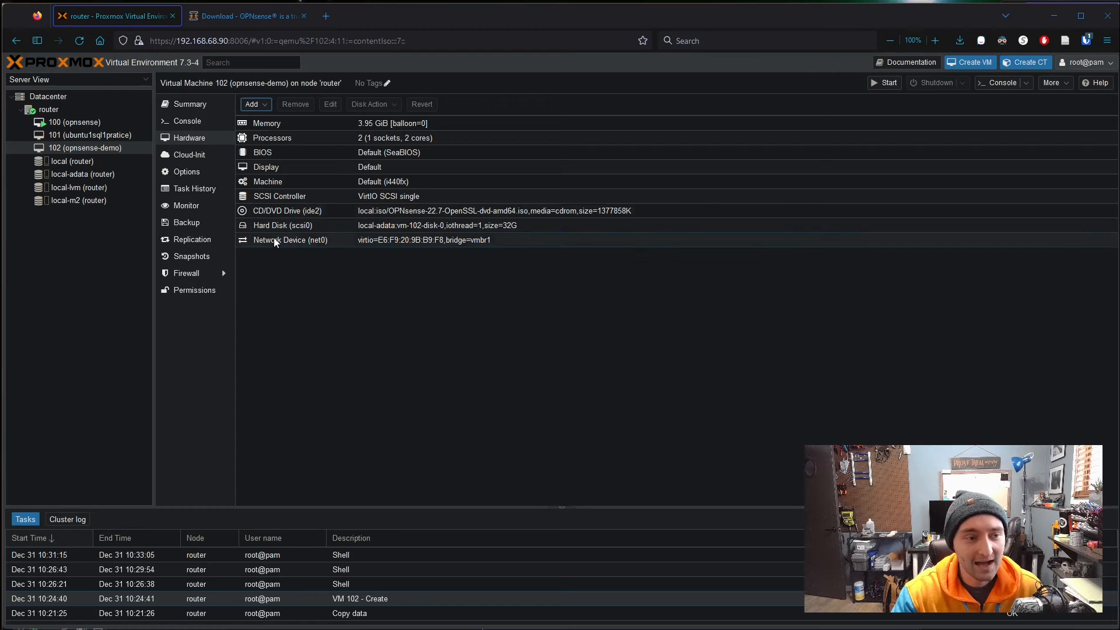
- Add a second network device on bridge vmbr2 with firewall off, then start VM 102
{"action": "left_click", "coordinate": [253, 104]}
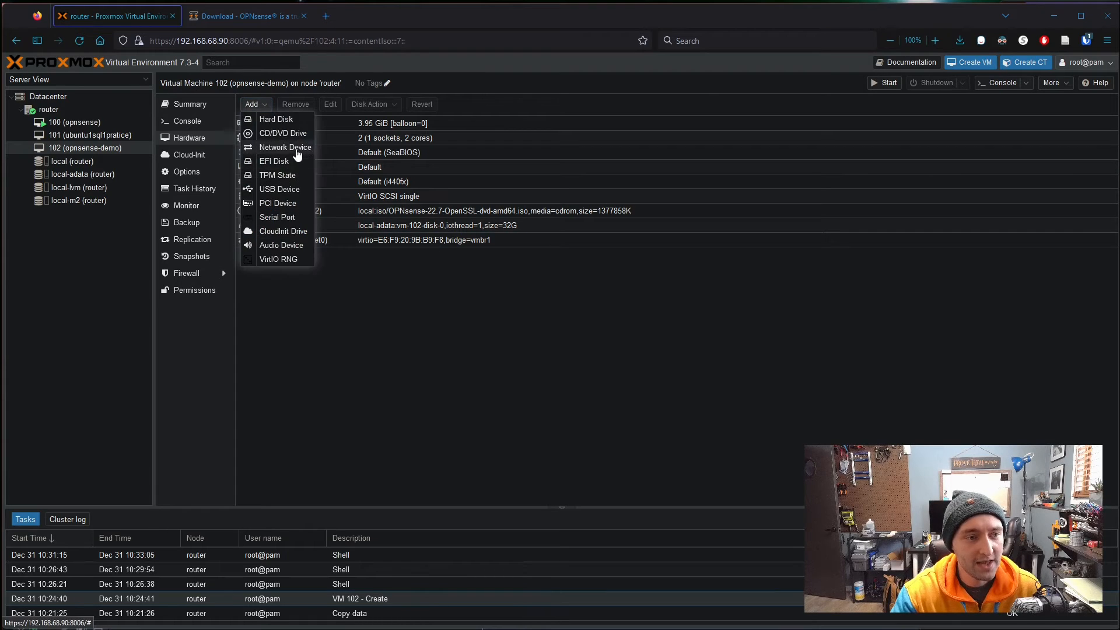
{"action": "left_click", "coordinate": [298, 153]}
{"action": "left_click", "coordinate": [549, 286]}
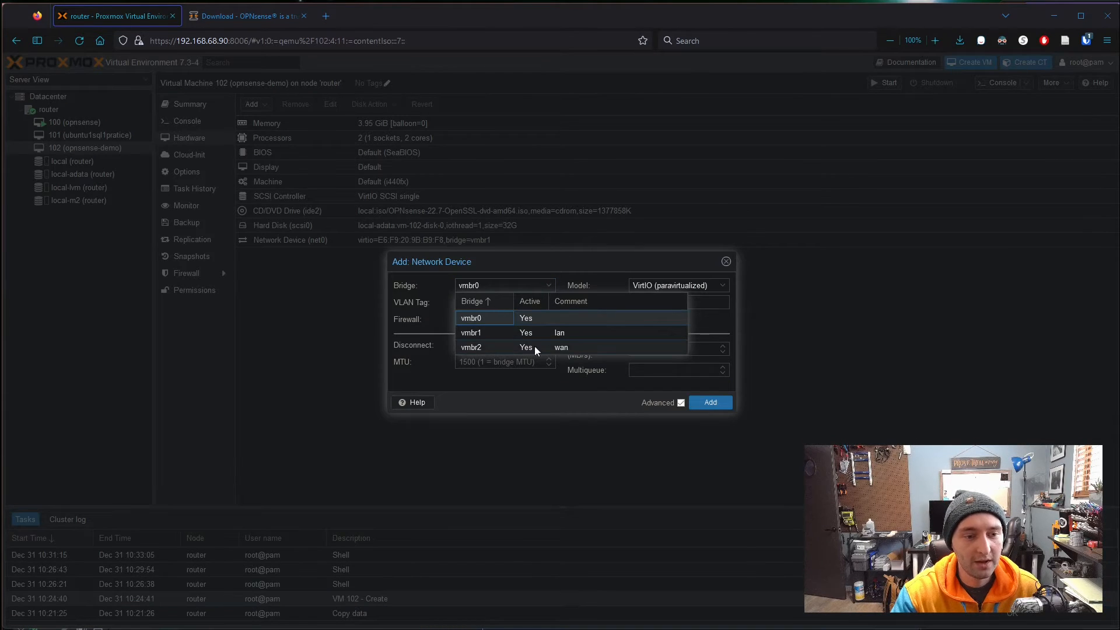
{"action": "left_click", "coordinate": [561, 347]}
{"action": "left_click", "coordinate": [458, 320]}
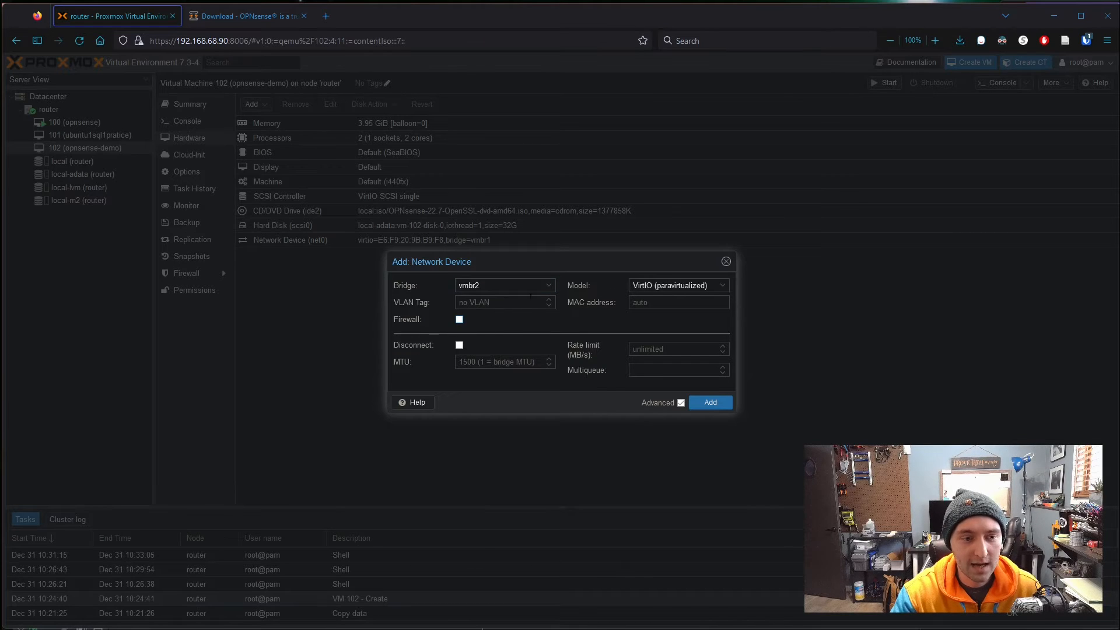
{"action": "left_click", "coordinate": [715, 404]}
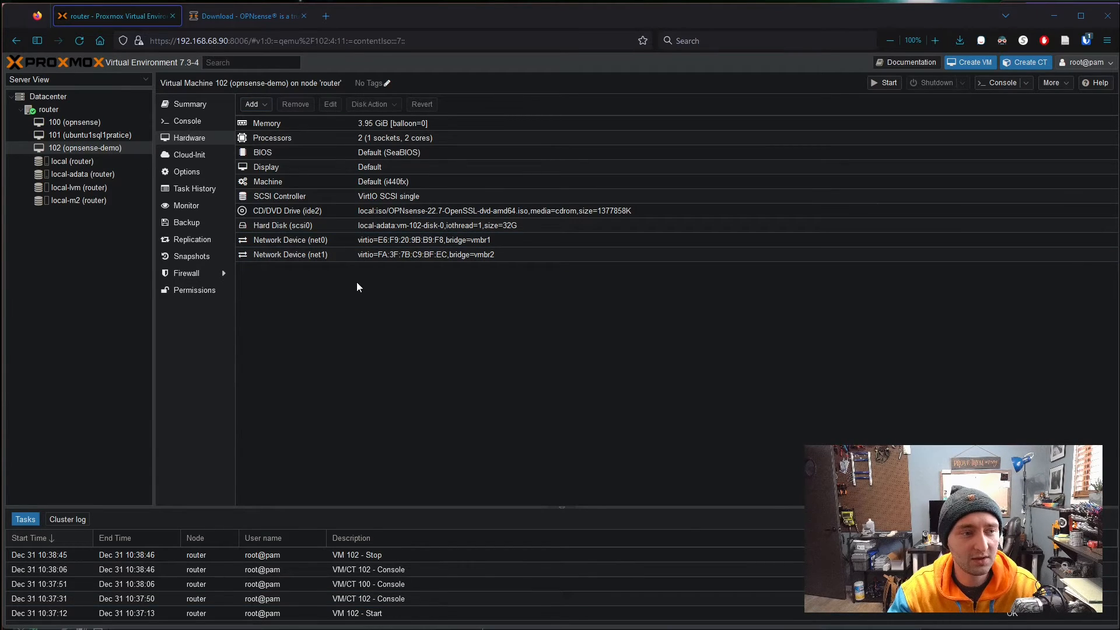
{"action": "left_click", "coordinate": [887, 88]}
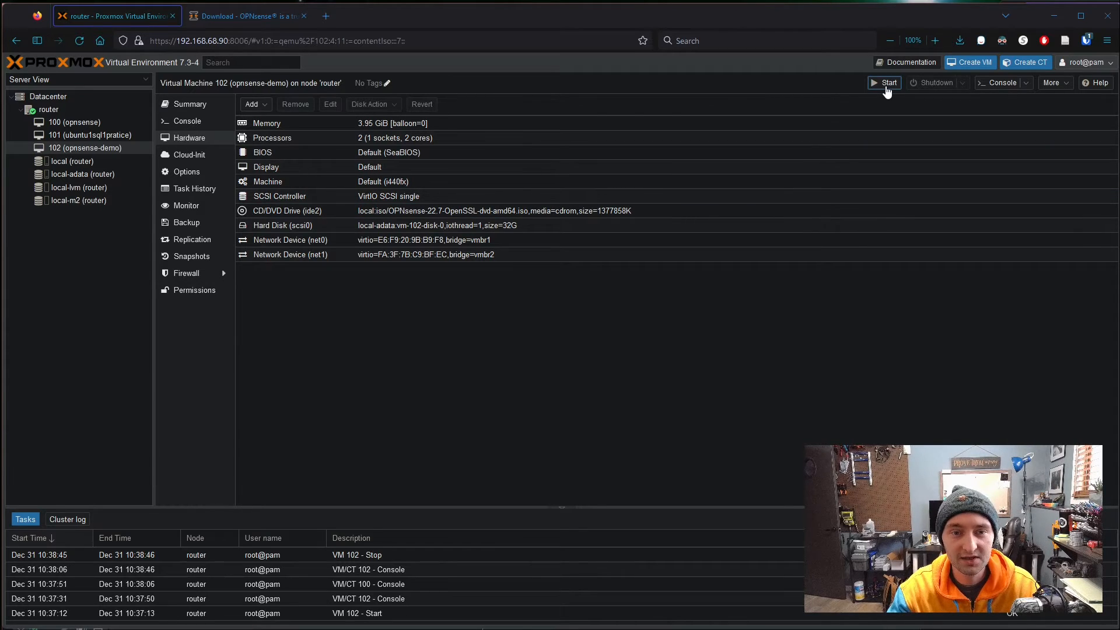
- In VM 102's console, begin manual interface assignment and answer n to LAGGs and VLANs
{"action": "left_click", "coordinate": [195, 125]}
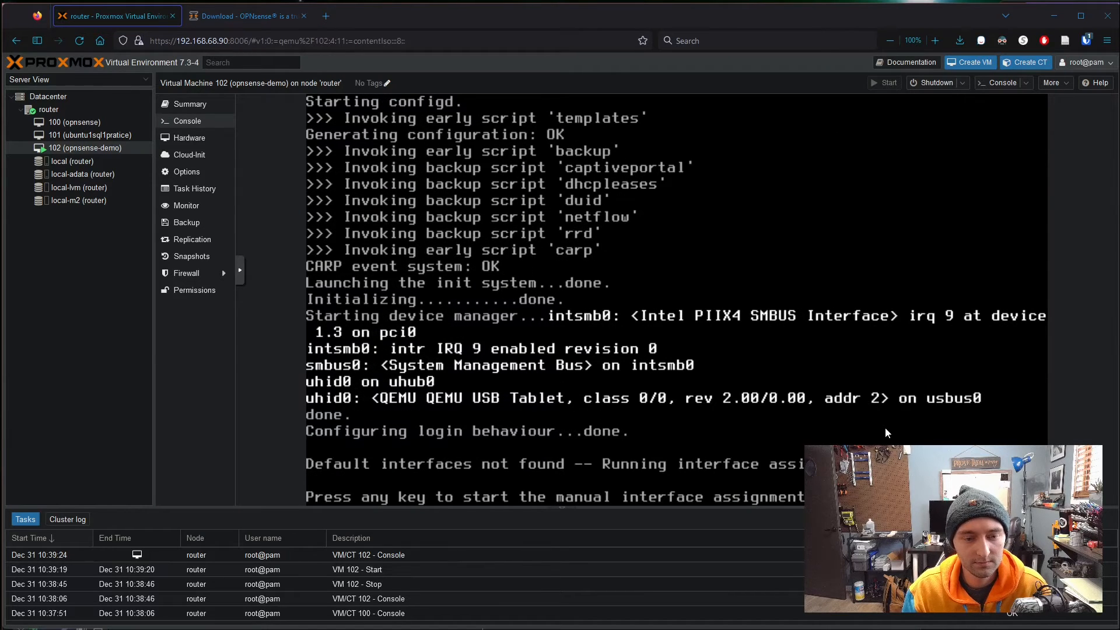
{"action": "key", "text": "Return"}
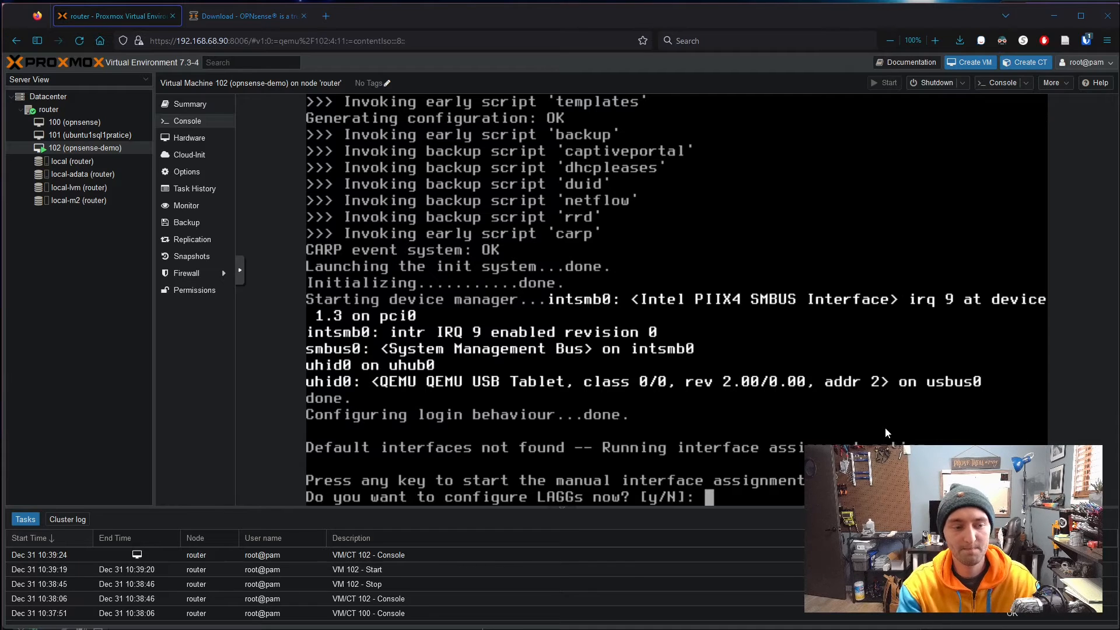
{"action": "type", "text": "n"}
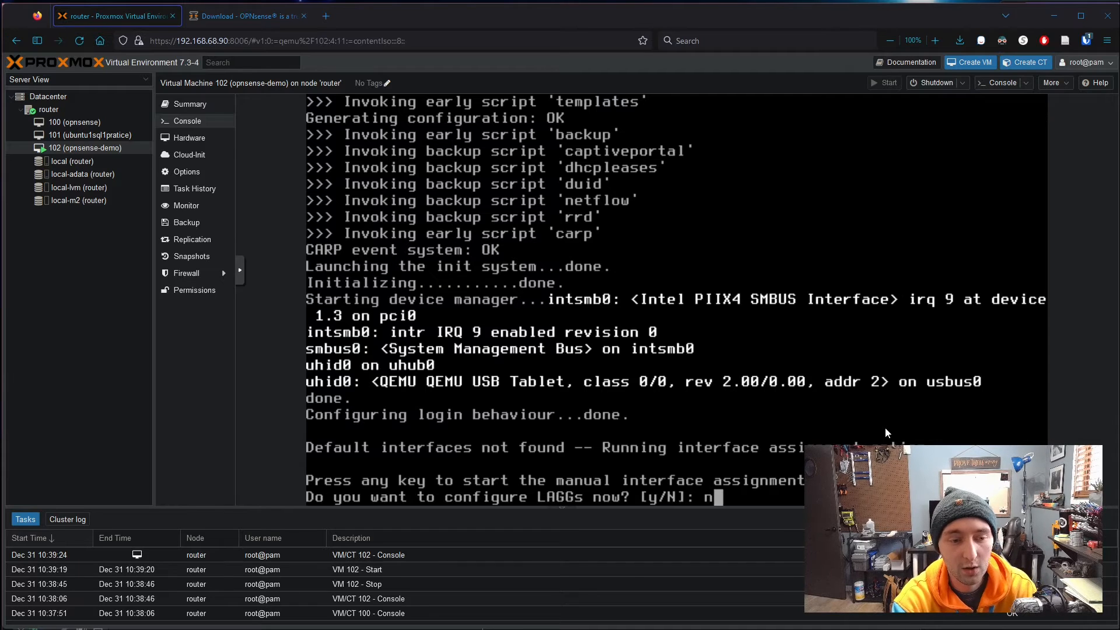
{"action": "key", "text": "Return"}
{"action": "type", "text": "n"}
{"action": "key", "text": "Return"}
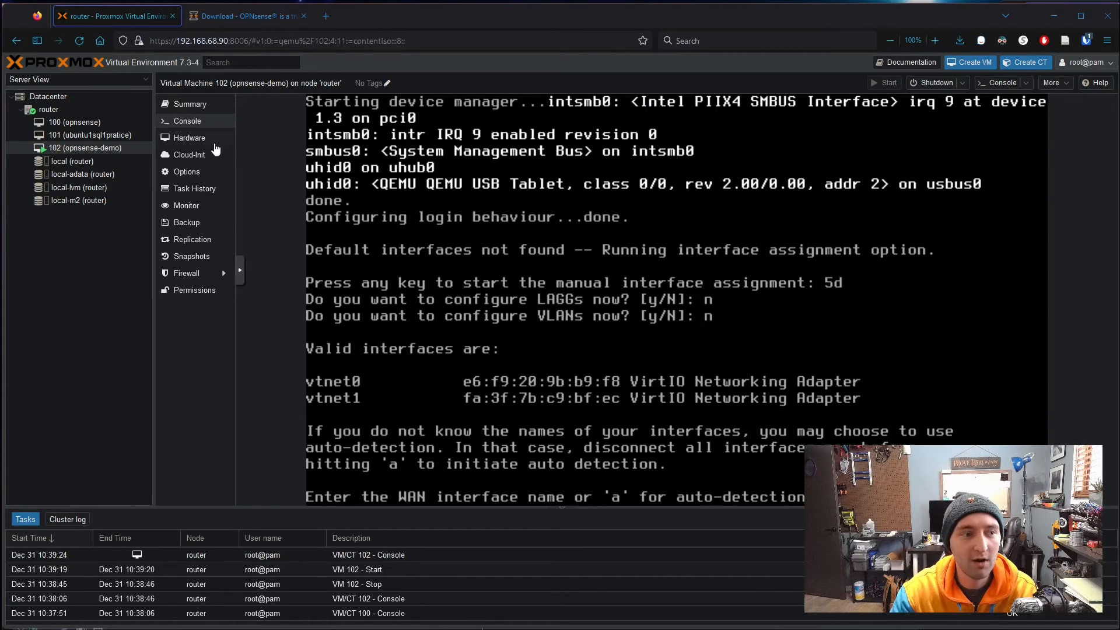
- Check the second network device's bridge in VM 102's hardware, then return to the console
{"action": "right_click", "coordinate": [192, 143]}
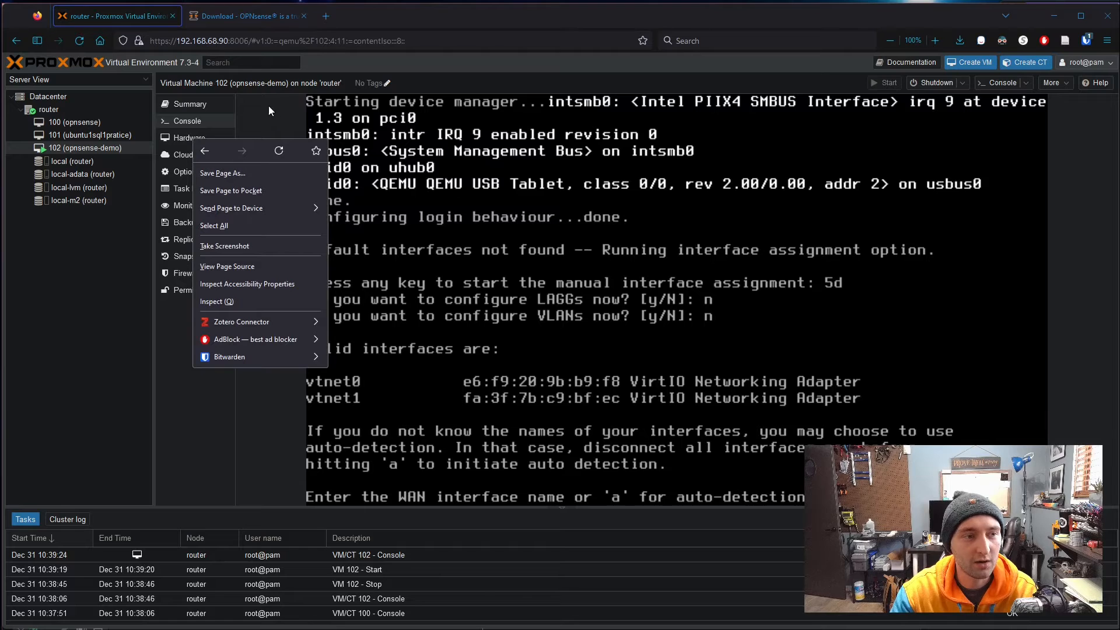
{"action": "key", "text": "Escape"}
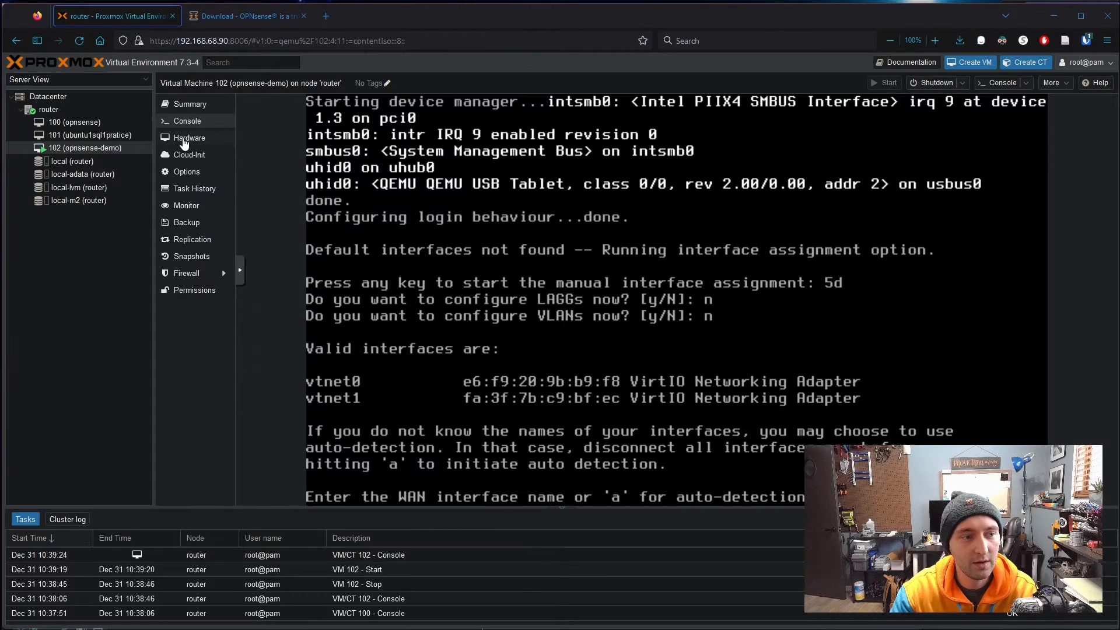
{"action": "left_click", "coordinate": [188, 138]}
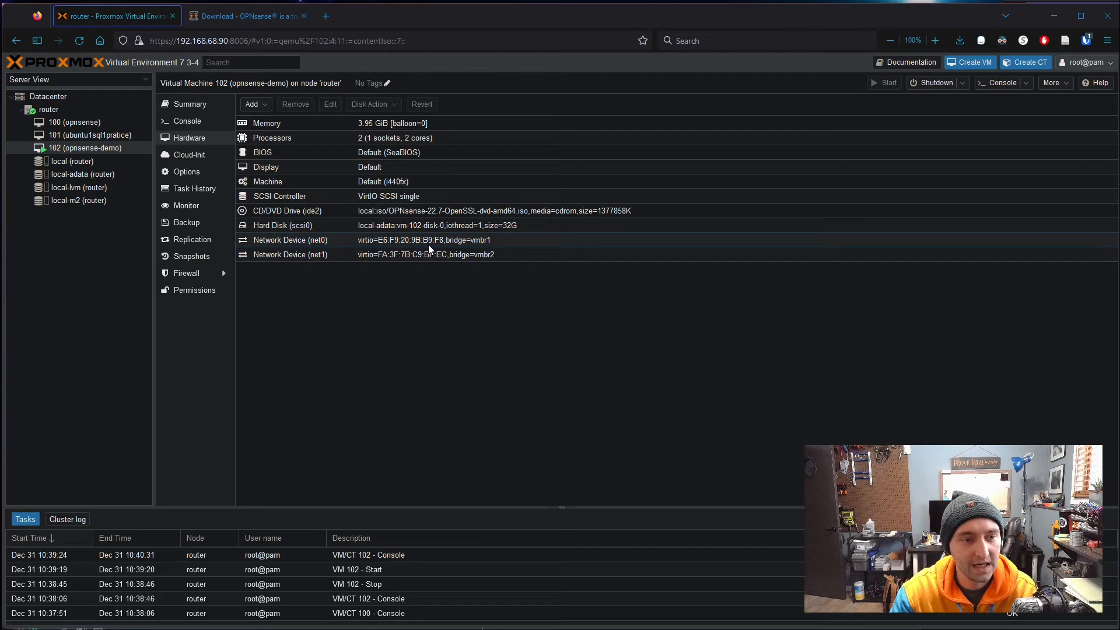
{"action": "left_click", "coordinate": [187, 120]}
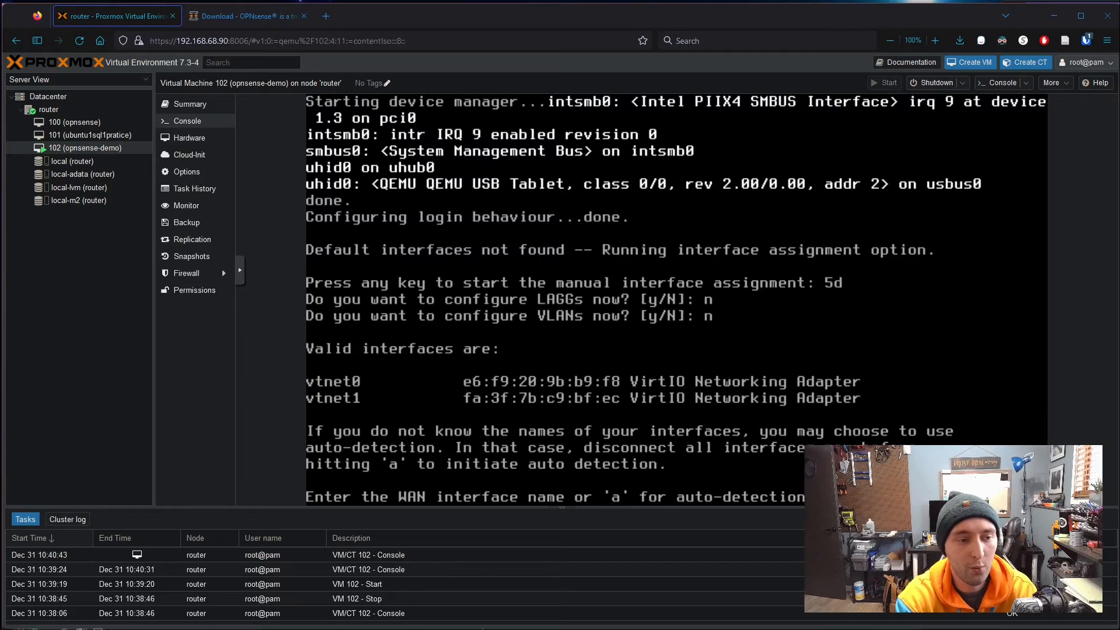
{"action": "left_click", "coordinate": [189, 140]}
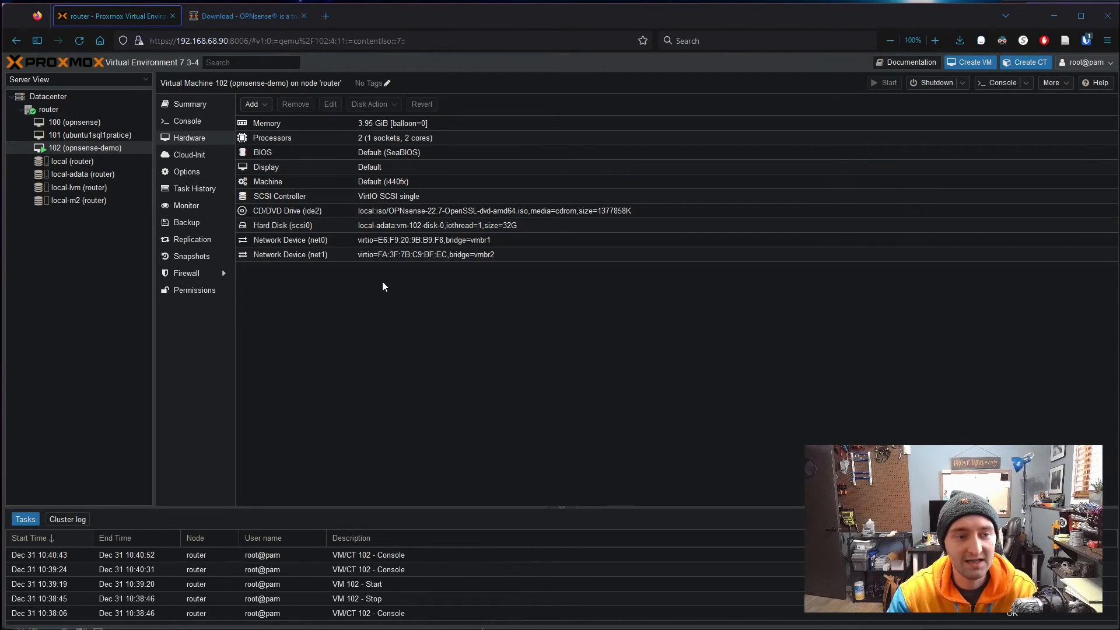
{"action": "double_click", "coordinate": [332, 254]}
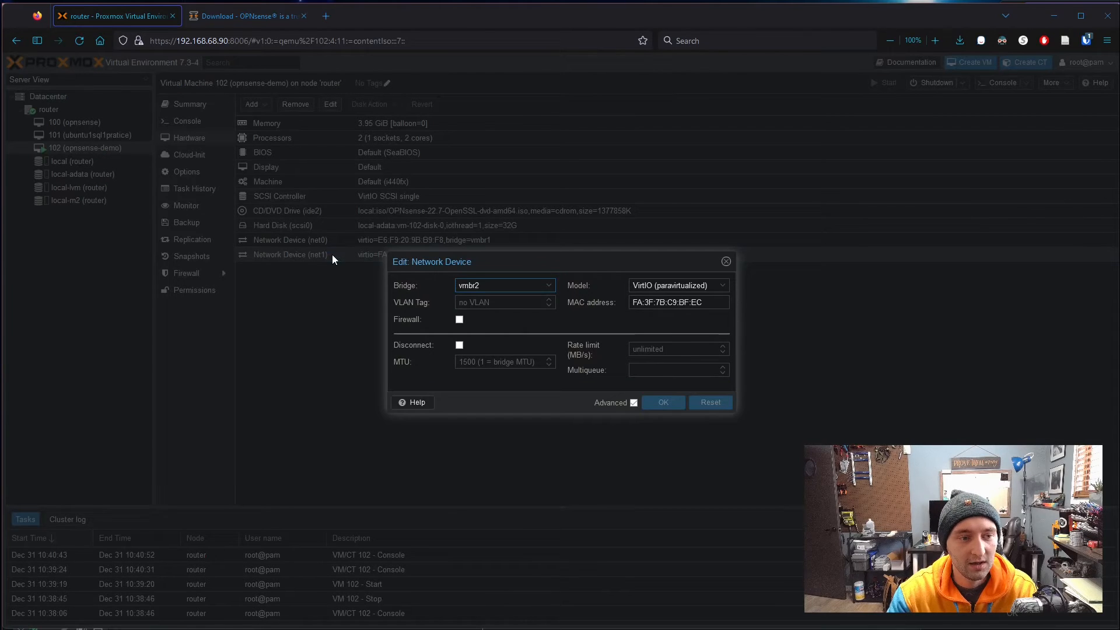
{"action": "left_click", "coordinate": [547, 286]}
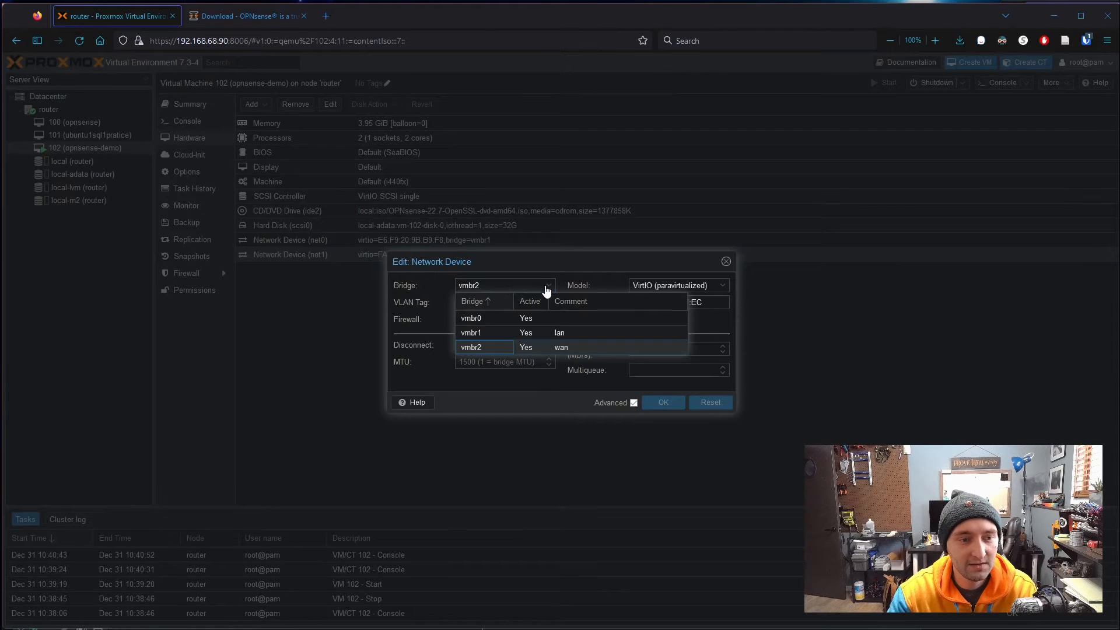
{"action": "left_click", "coordinate": [559, 406]}
{"action": "left_click", "coordinate": [726, 261]}
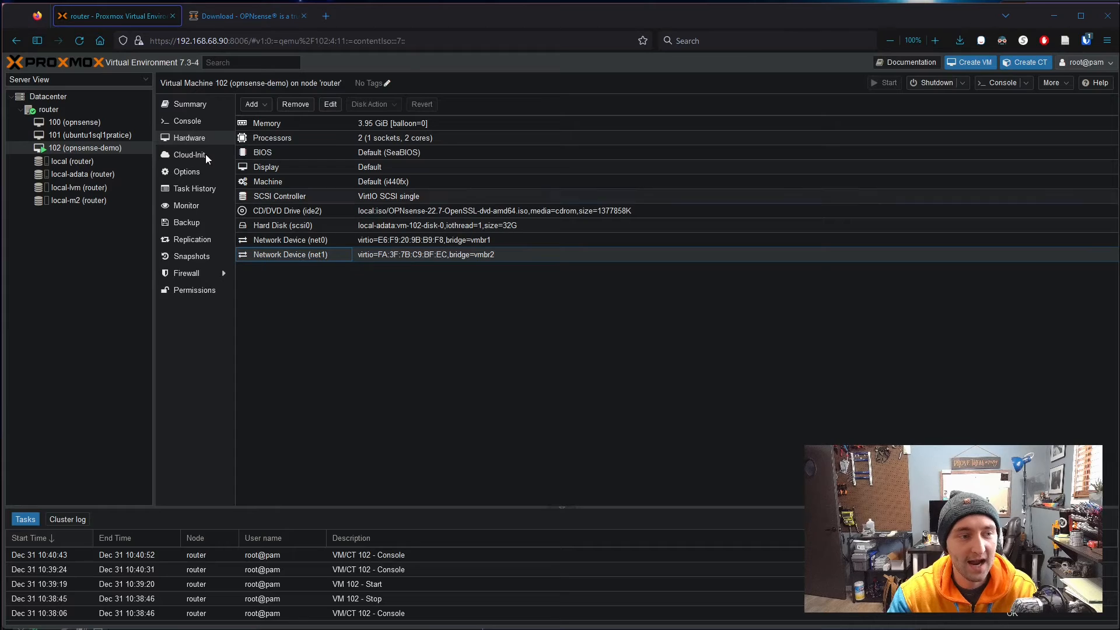
{"action": "left_click", "coordinate": [195, 121]}
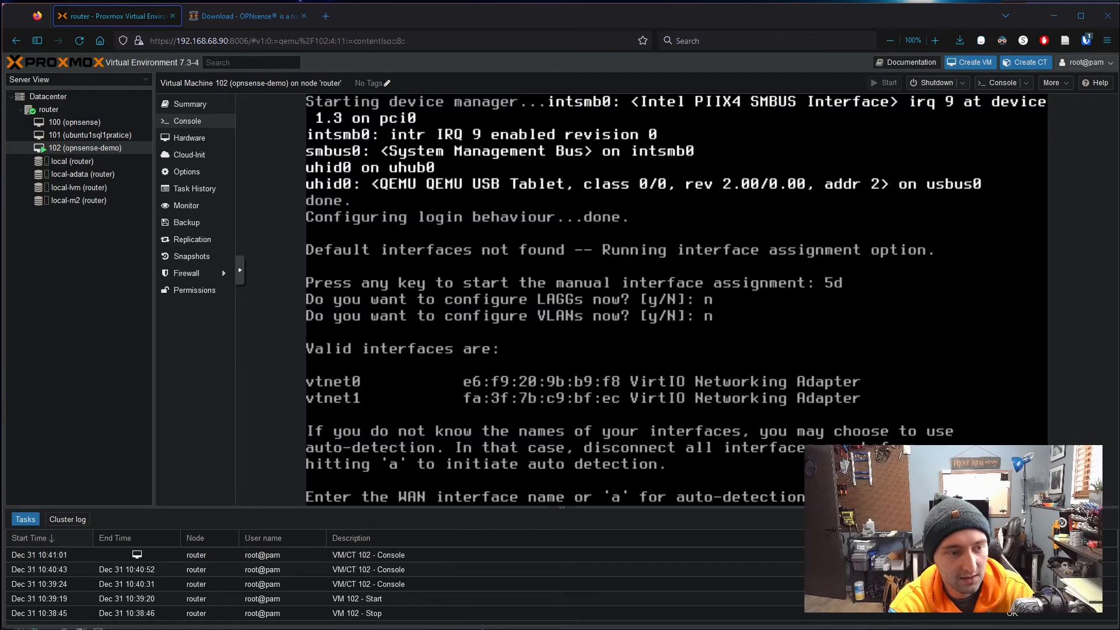
- Assign WAN to vtnet1 and LAN to vtnet0, skip optional interfaces, and confirm with y
{"action": "type", "text": "vtnet1"}
{"action": "key", "text": "Return"}
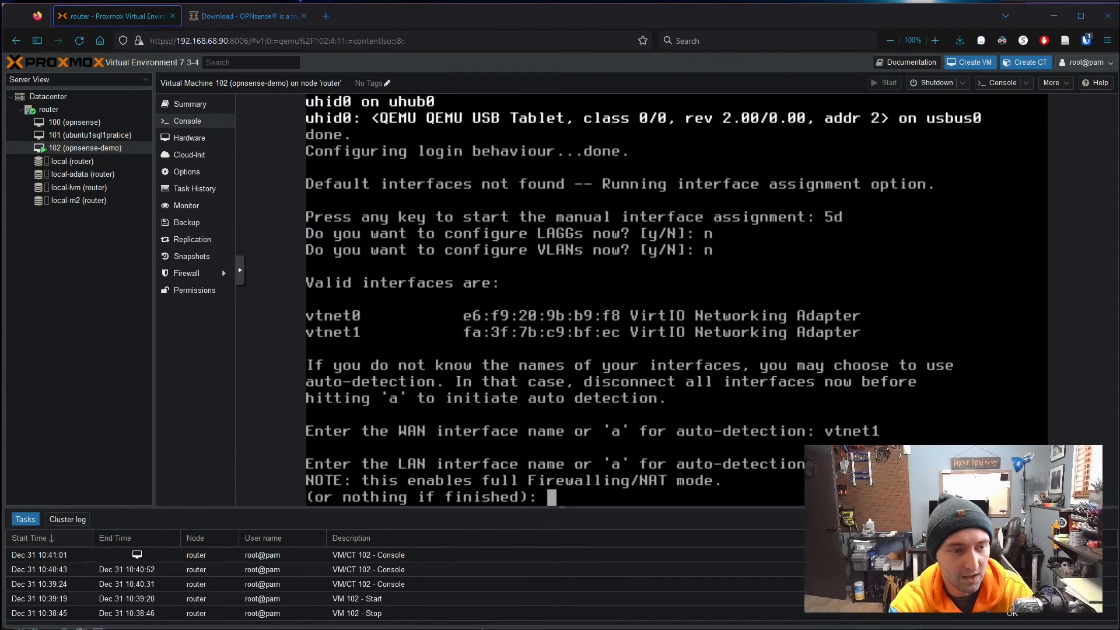
{"action": "type", "text": "vtnet0"}
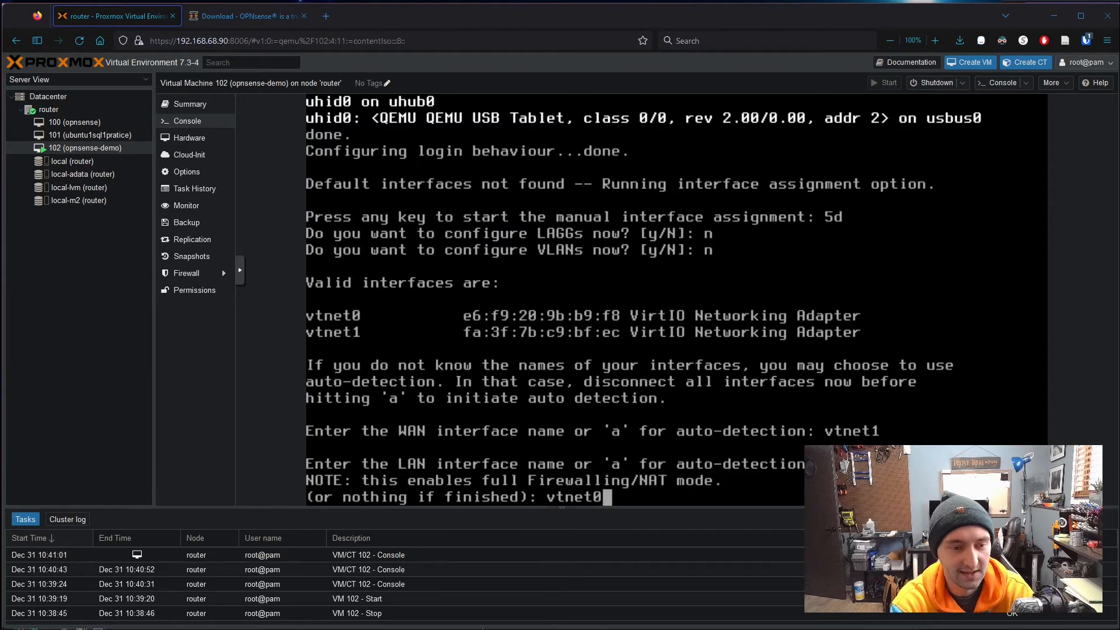
{"action": "key", "text": "Return"}
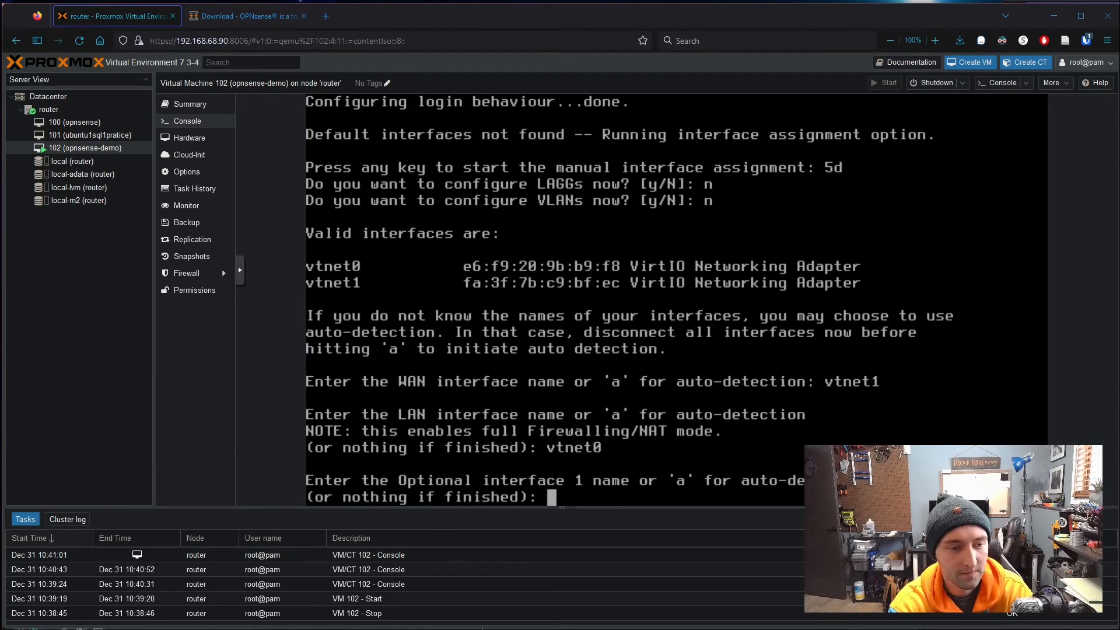
{"action": "key", "text": "Return"}
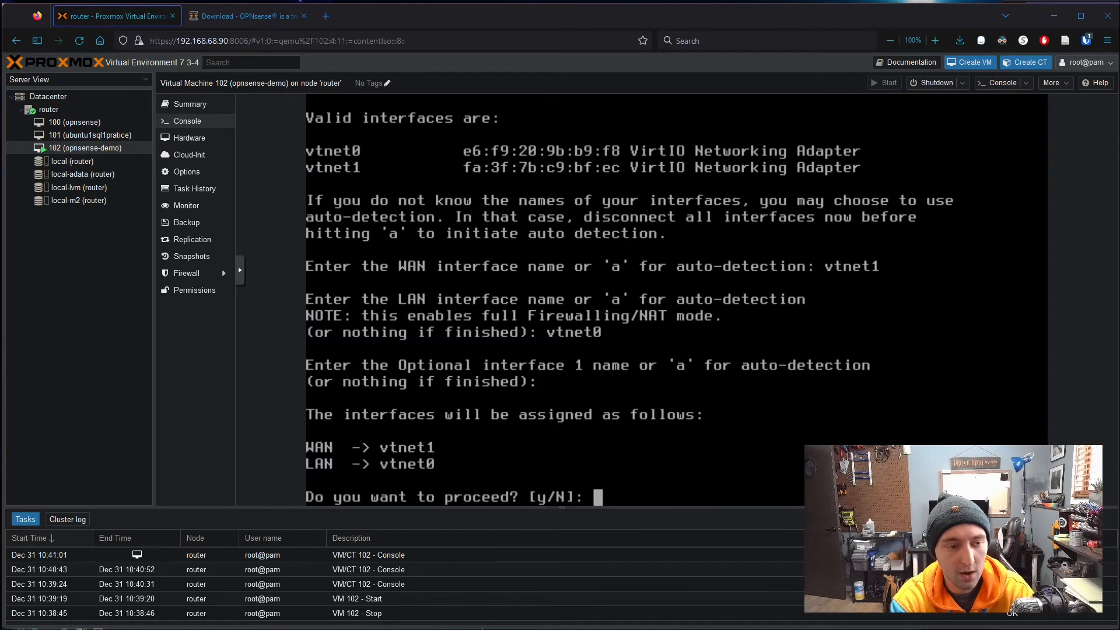
{"action": "type", "text": "y"}
{"action": "key", "text": "Return"}
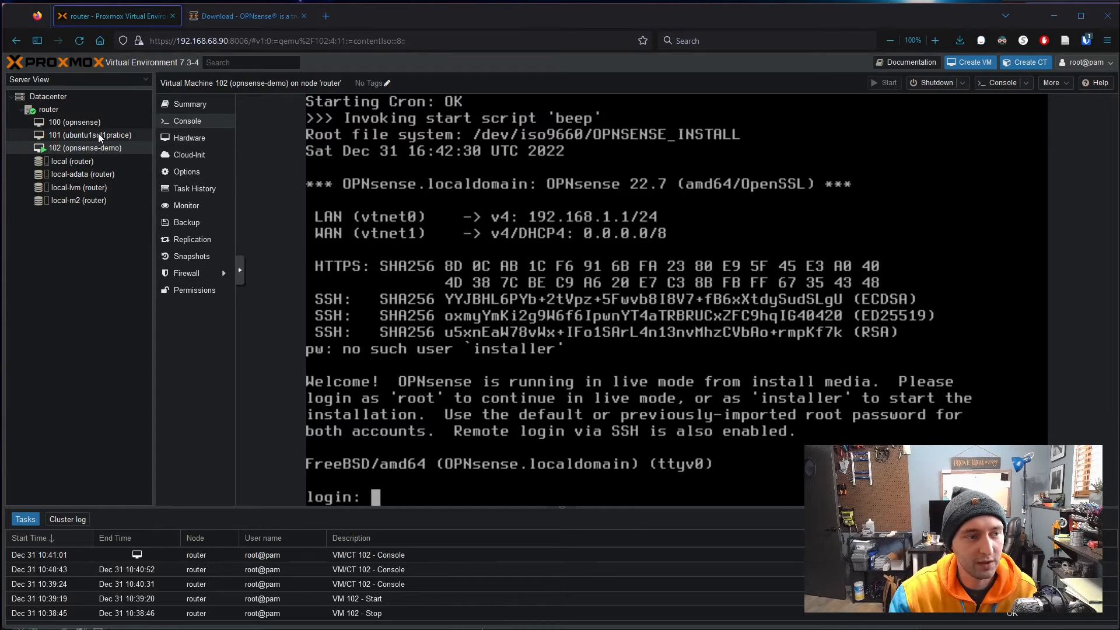
- Log into the opnsense-demo console as 'installer' with its password to launch the OPNsense installer
{"action": "left_click", "coordinate": [64, 109]}
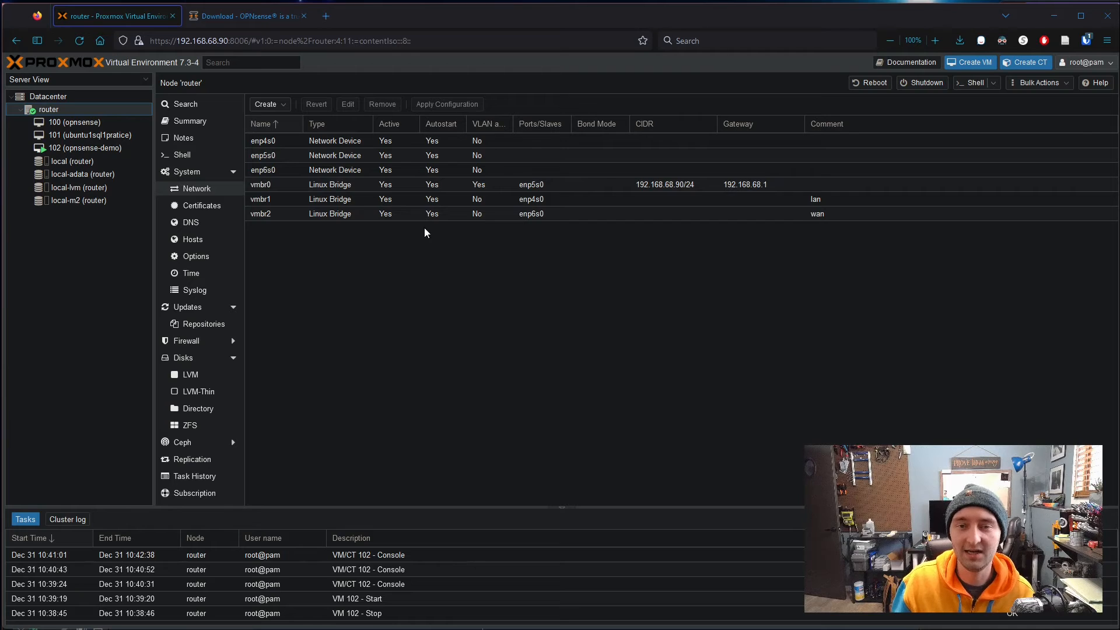
{"action": "left_click", "coordinate": [74, 151]}
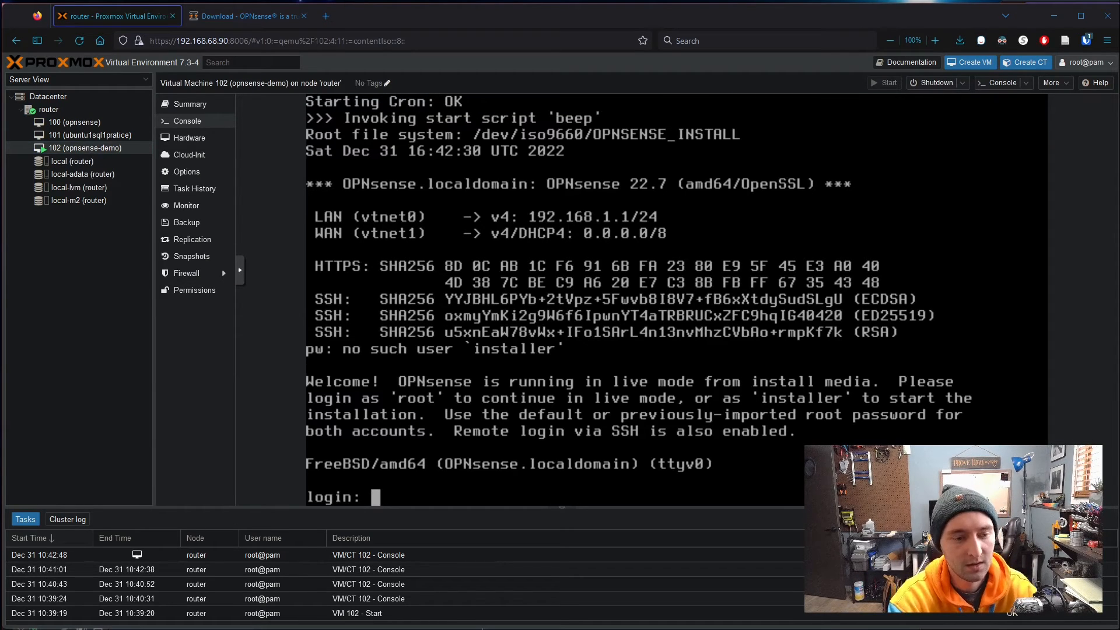
{"action": "type", "text": "instal"}
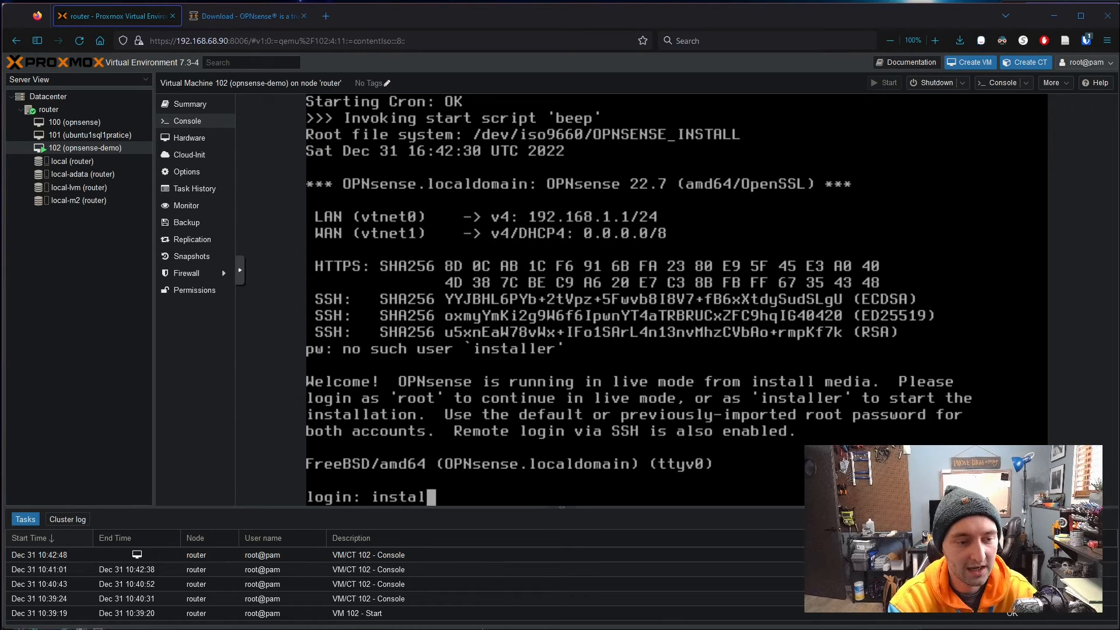
{"action": "type", "text": "ler"}
{"action": "key", "text": "Return"}
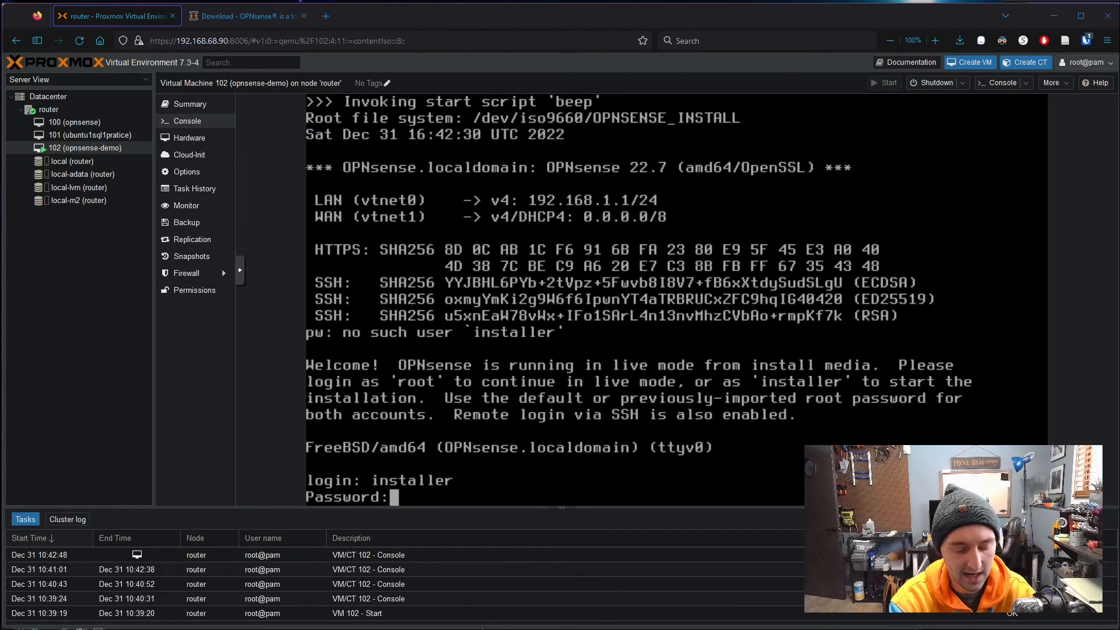
{"action": "key", "text": "Return"}
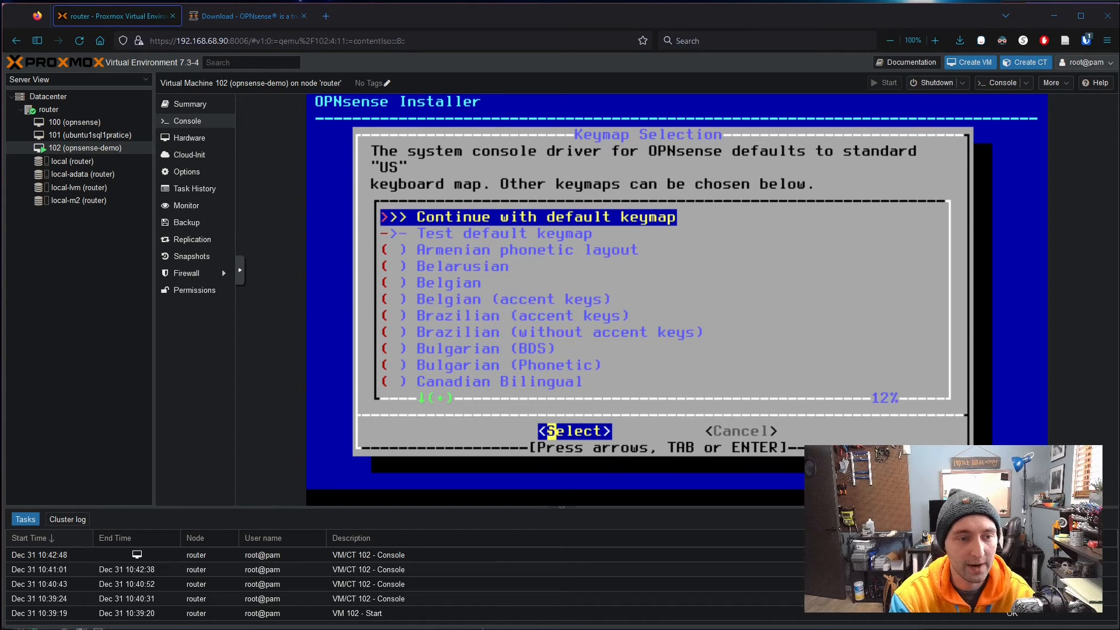
- Keep the default US keymap and choose the UFS installation
{"action": "key", "text": "Return"}
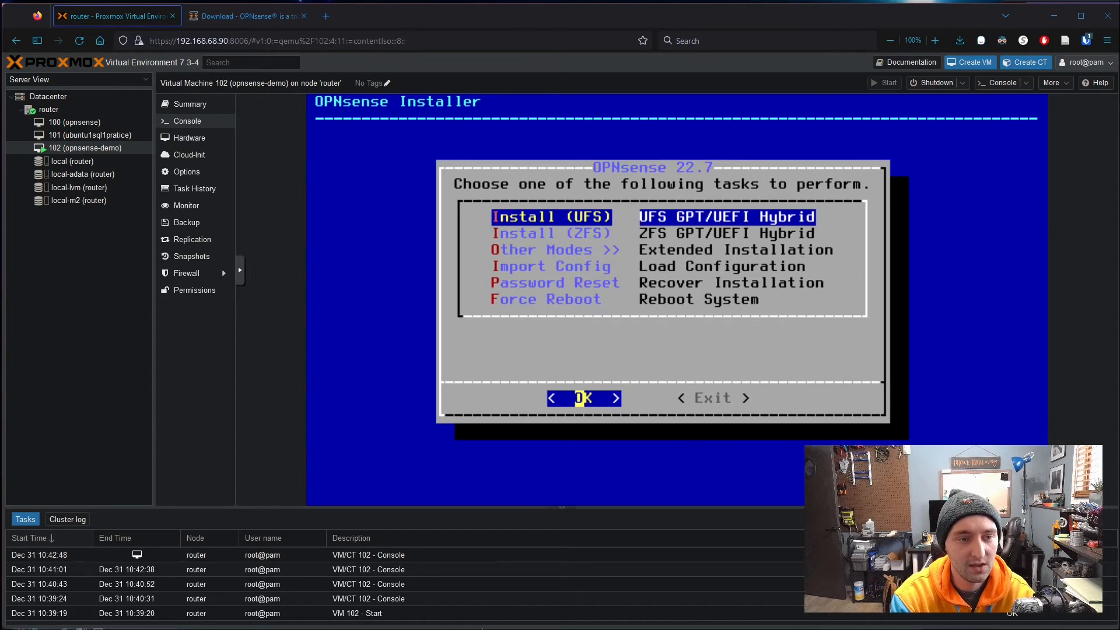
{"action": "key", "text": "Down"}
{"action": "key", "text": "Up"}
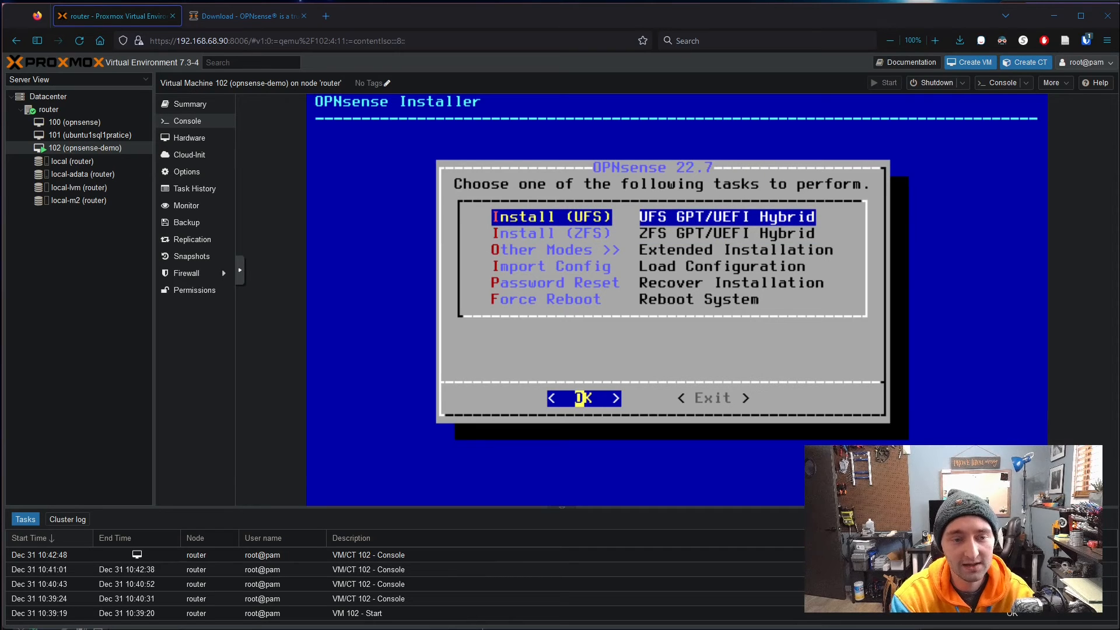
{"action": "key", "text": "Return"}
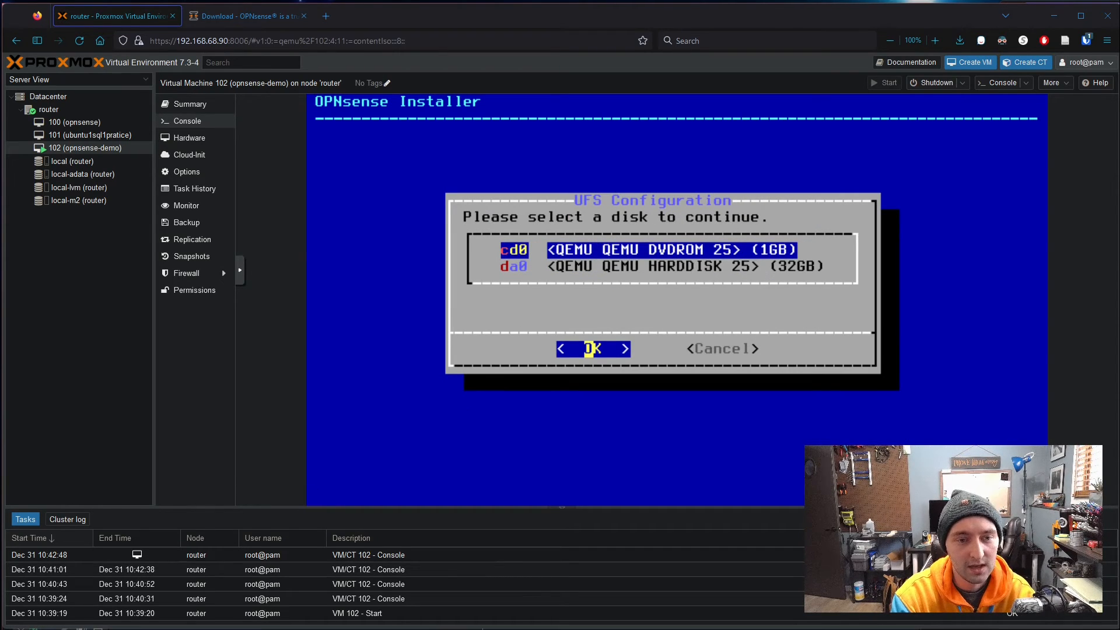
- Install onto the 32GB disk da0 with 8GB swap, confirming the wipe of da0
{"action": "key", "text": "Down"}
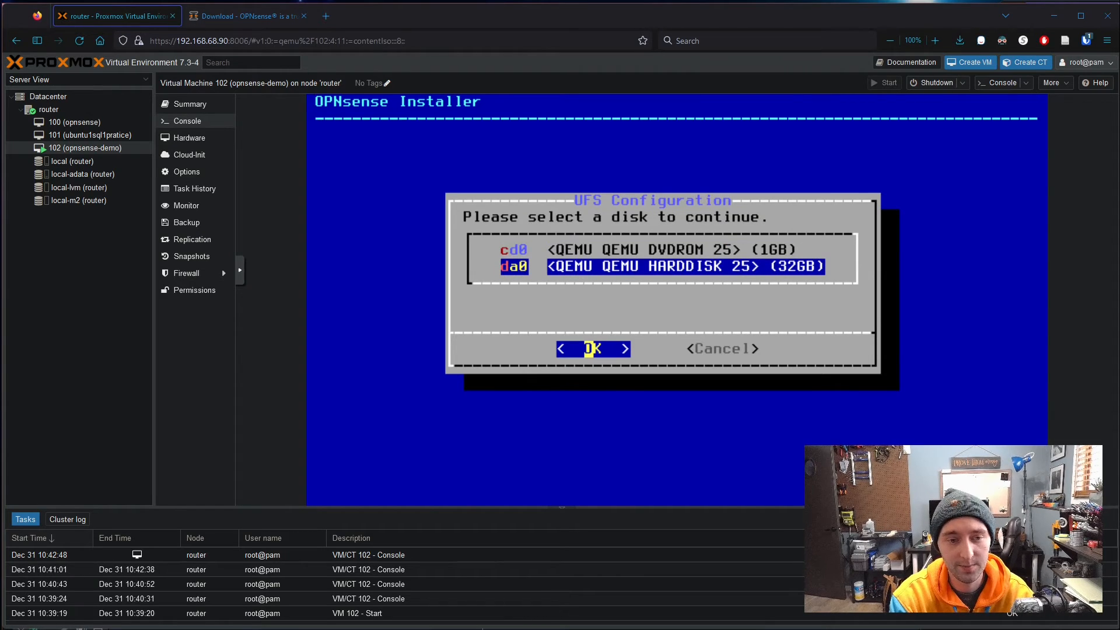
{"action": "key", "text": "Up"}
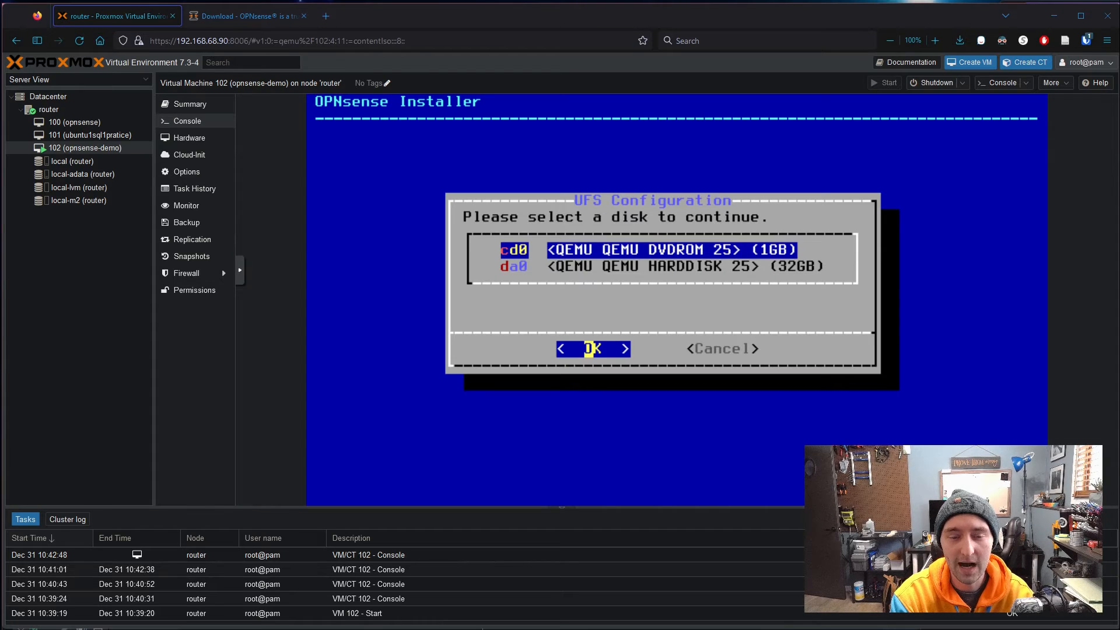
{"action": "key", "text": "Down"}
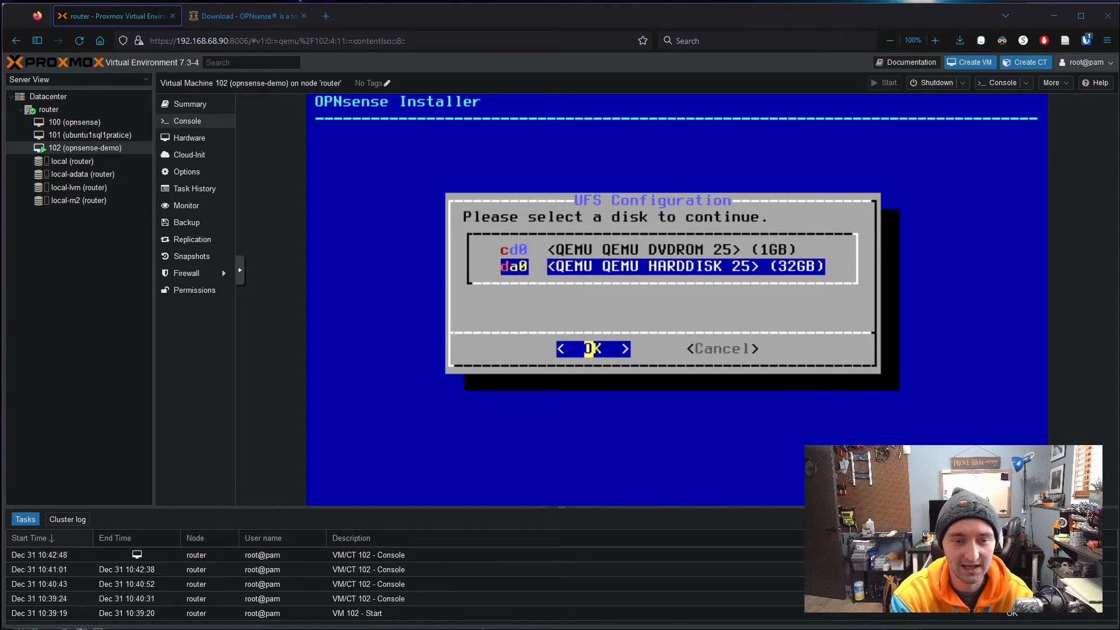
{"action": "key", "text": "Return"}
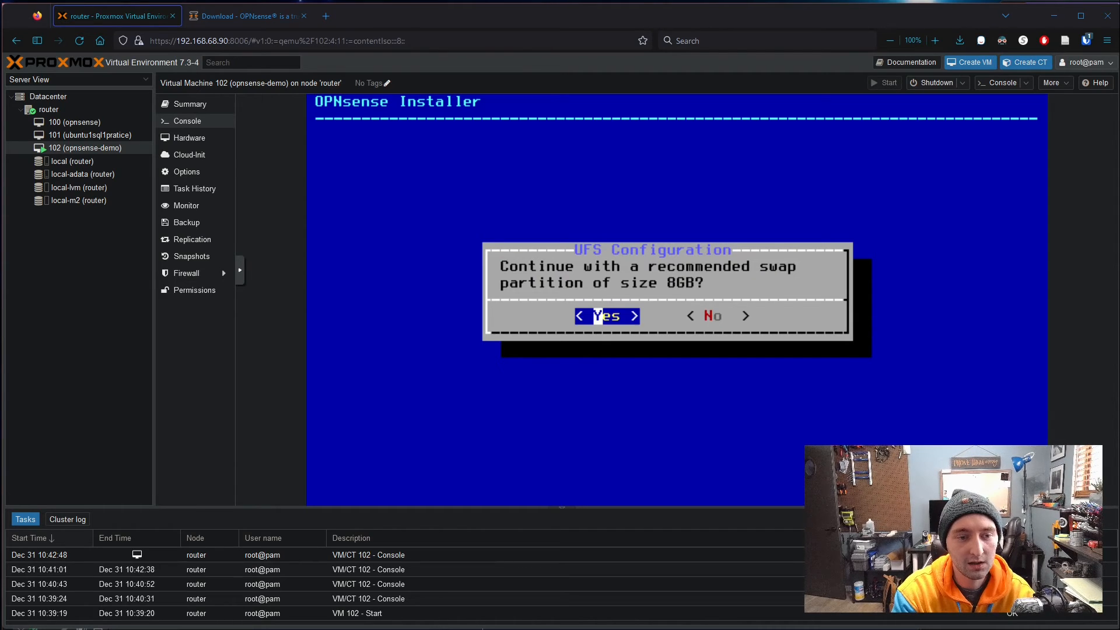
{"action": "key", "text": "Return"}
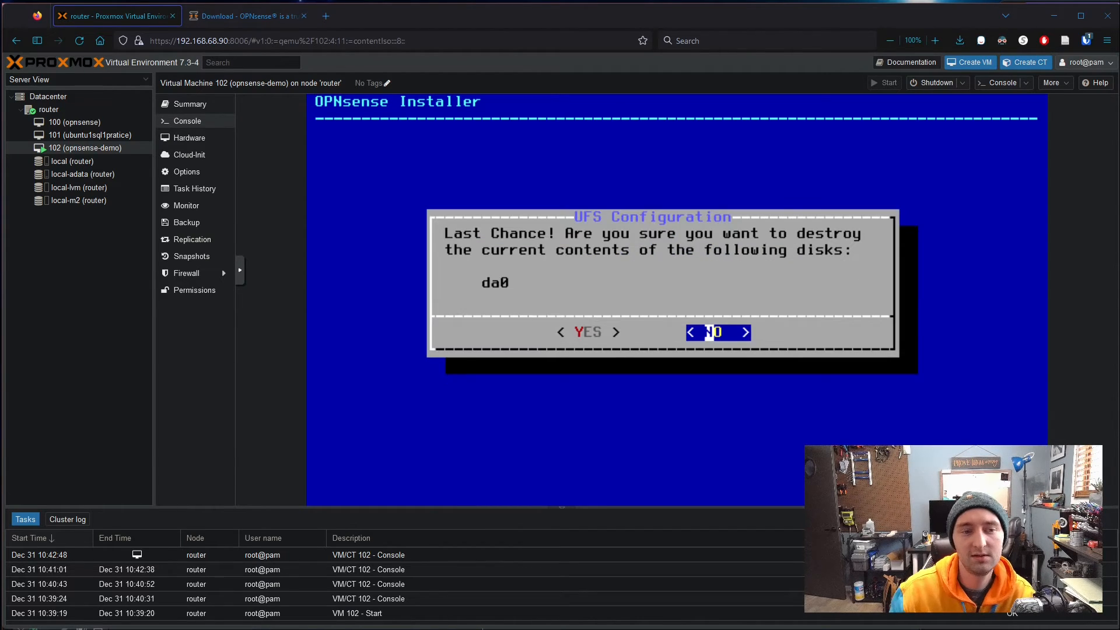
{"action": "key", "text": "Left"}
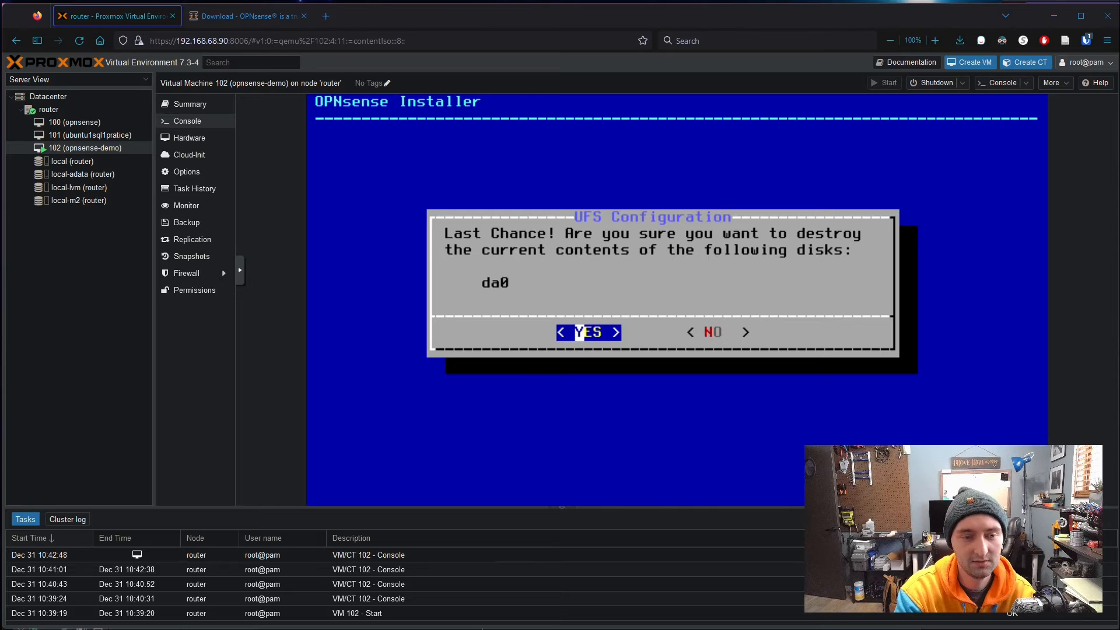
{"action": "key", "text": "Return"}
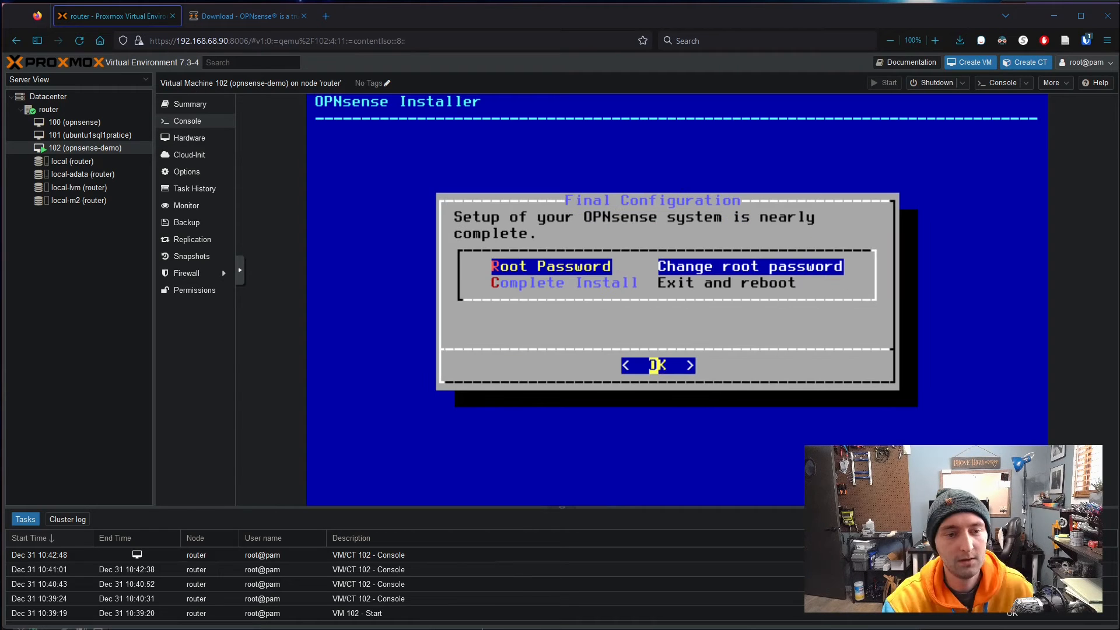
- Set and confirm a new root password, then complete the install and reboot
{"action": "key", "text": "Down"}
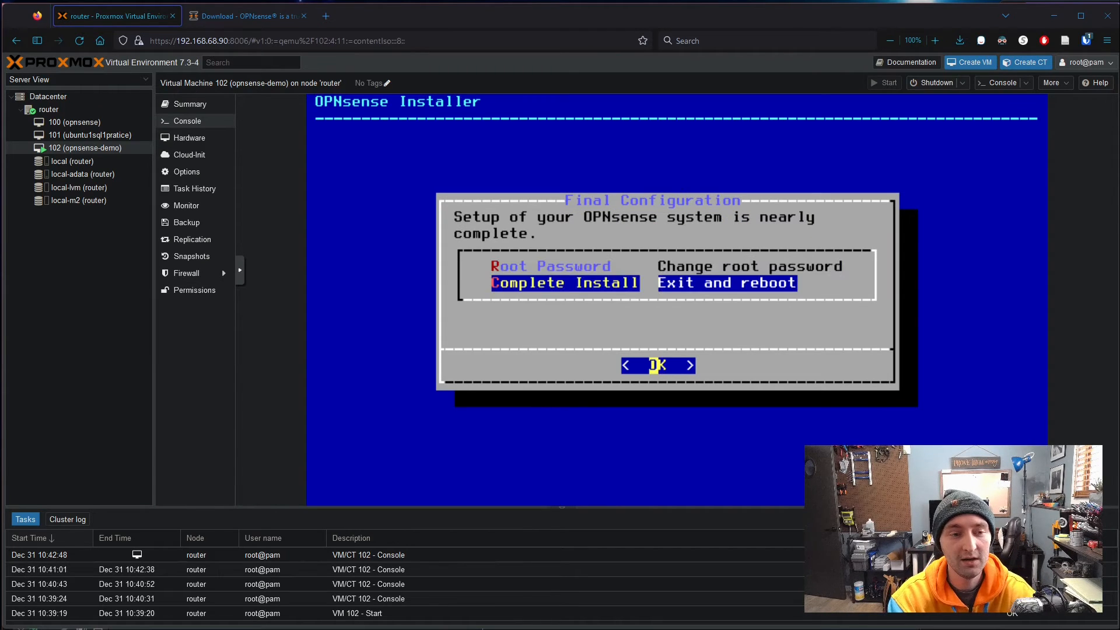
{"action": "key", "text": "Up"}
{"action": "key", "text": "Return"}
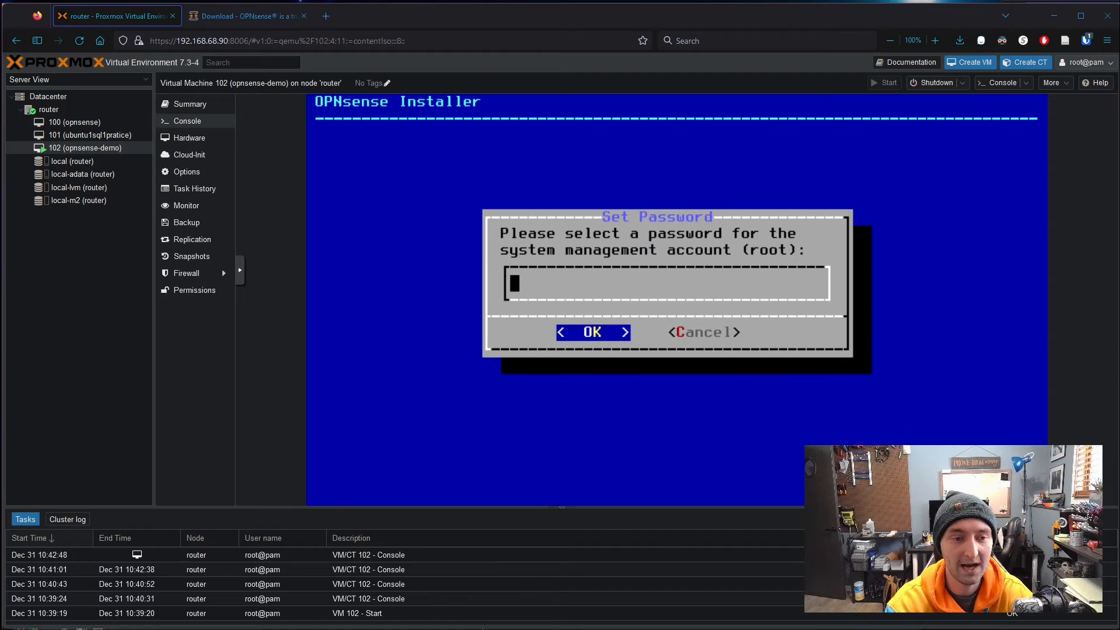
{"action": "type", "text": "*********"}
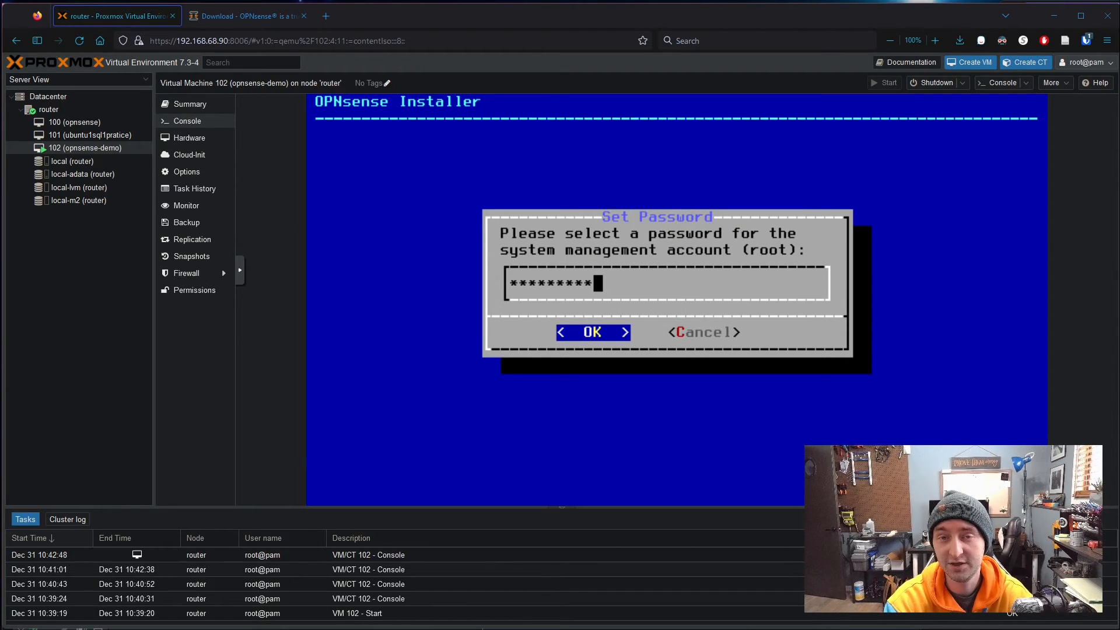
{"action": "key", "text": "Return"}
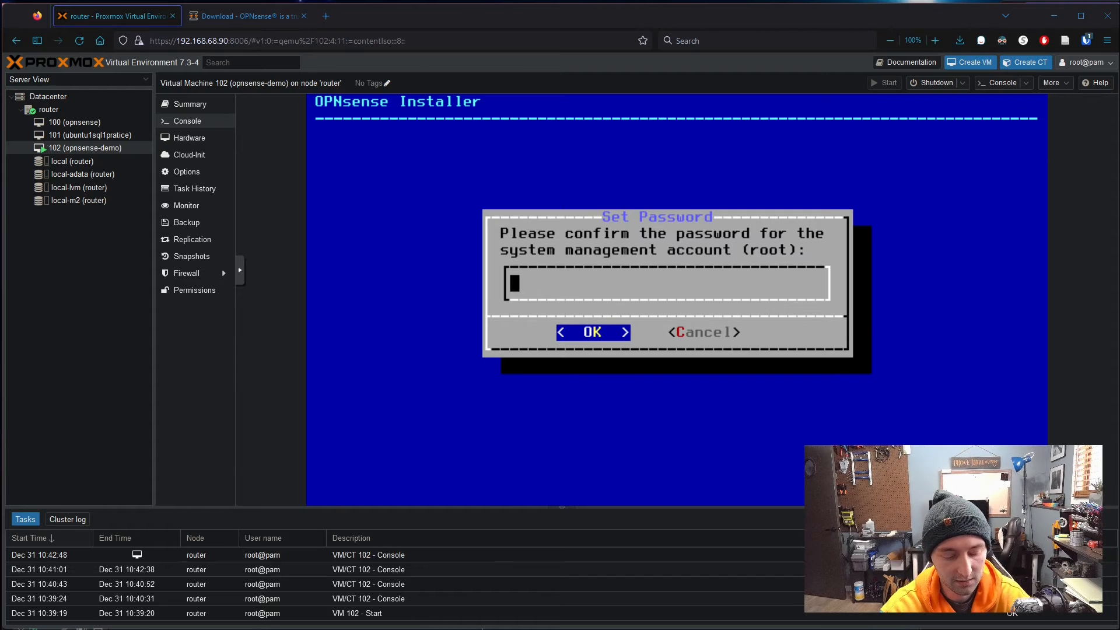
{"action": "type", "text": "**********"}
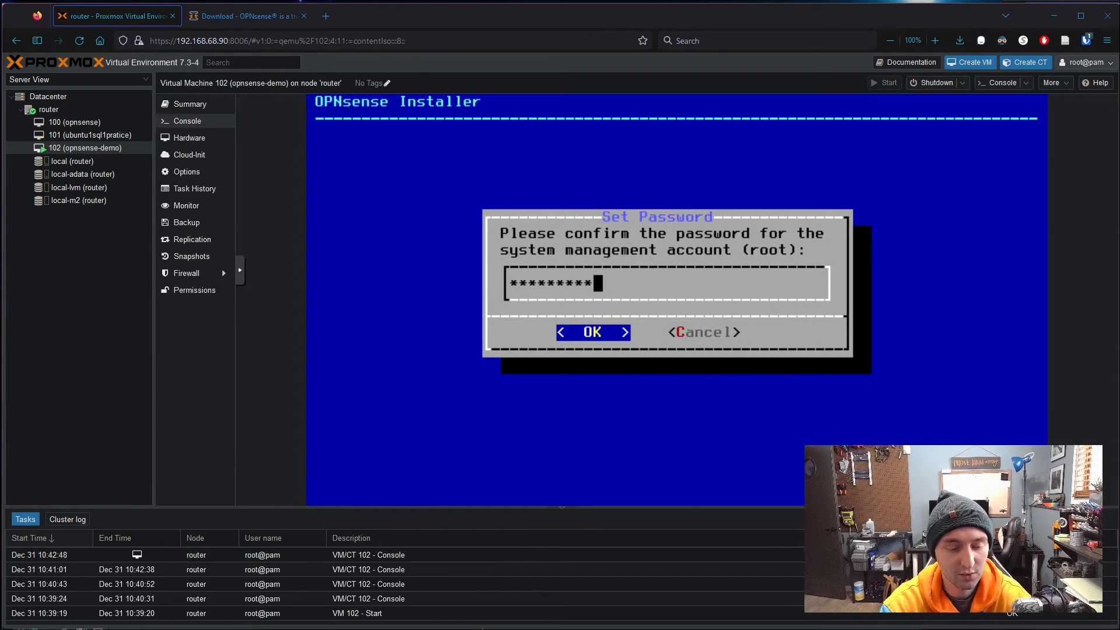
{"action": "key", "text": "Return"}
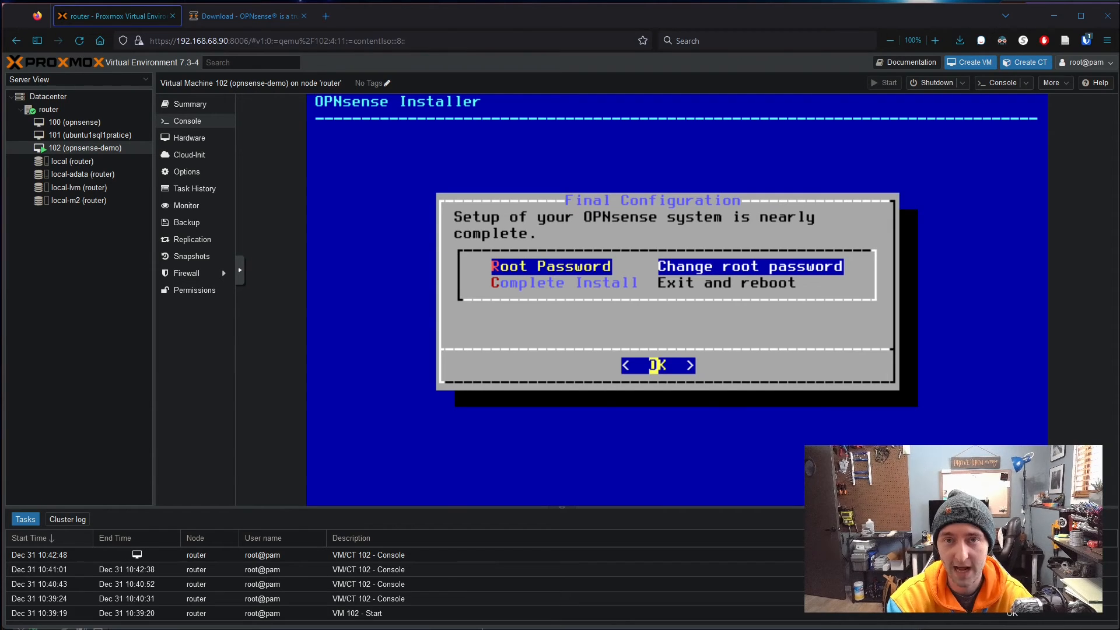
{"action": "key", "text": "Down"}
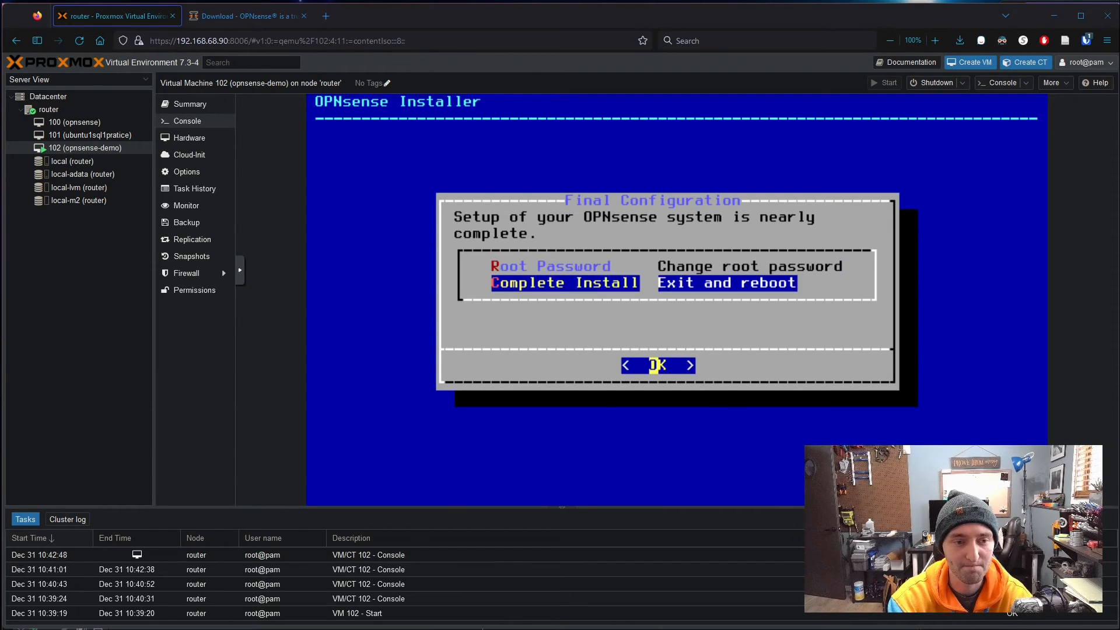
{"action": "key", "text": "Return"}
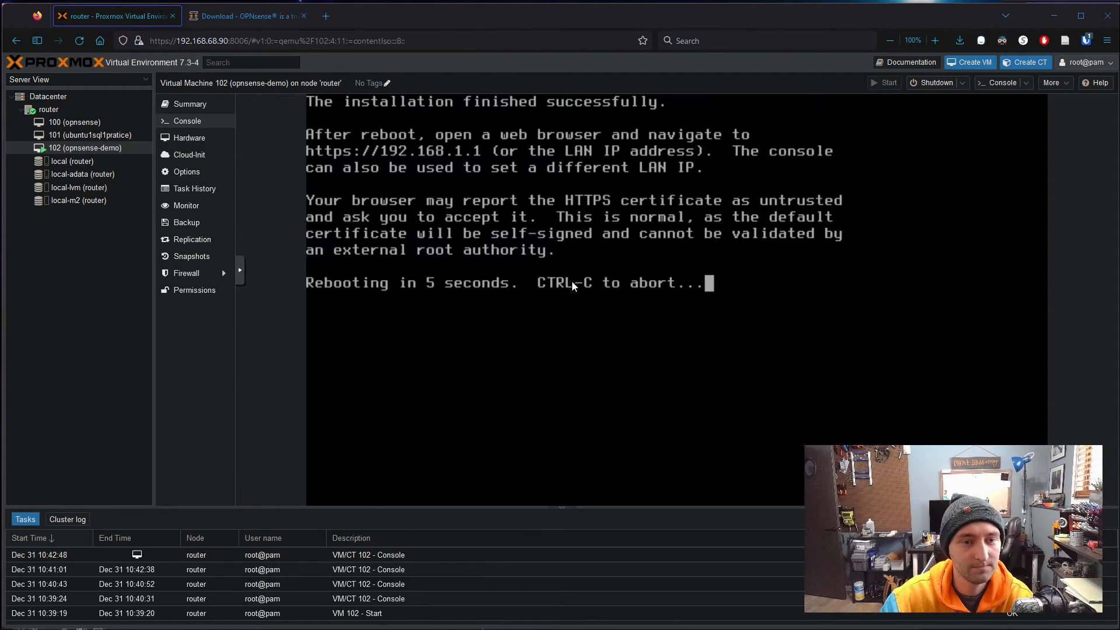
- Remove the VM's CD/DVD Drive (ide2) from Hardware and go back to the console
{"action": "left_click", "coordinate": [188, 139]}
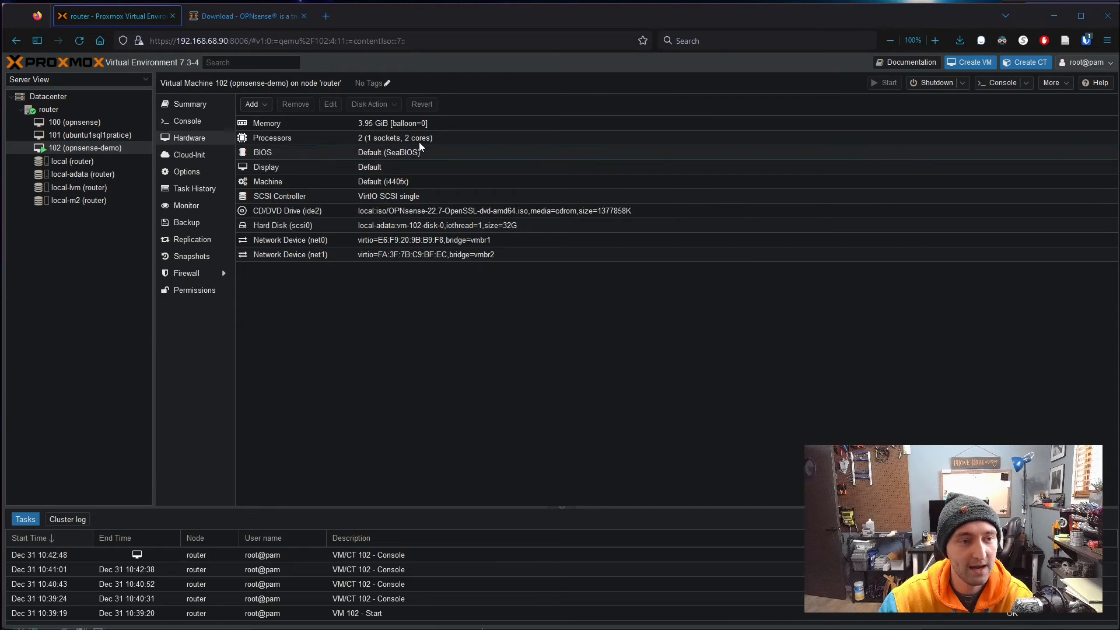
{"action": "right_click", "coordinate": [380, 212]}
{"action": "left_click", "coordinate": [333, 209]}
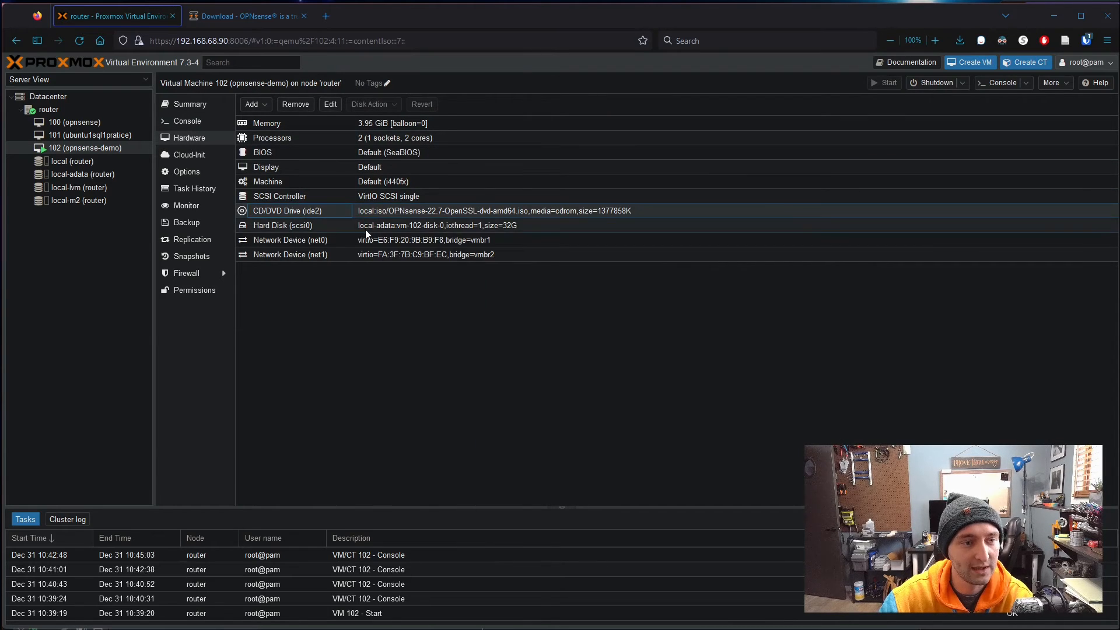
{"action": "left_click", "coordinate": [298, 105]}
{"action": "left_click", "coordinate": [533, 367]}
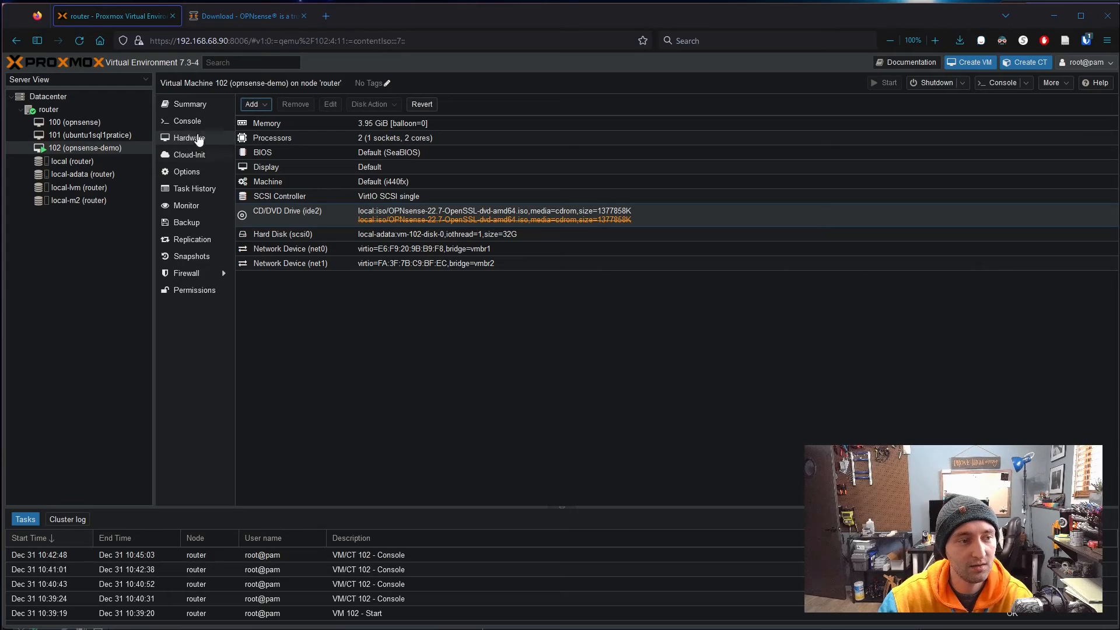
{"action": "left_click", "coordinate": [185, 121]}
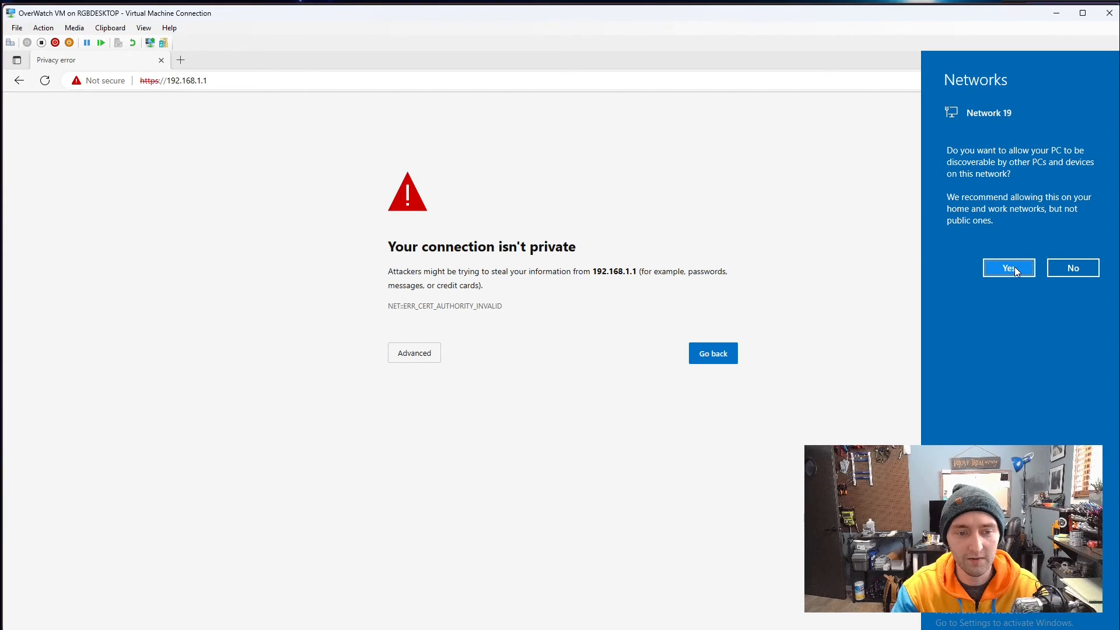
{"action": "left_click", "coordinate": [1012, 268]}
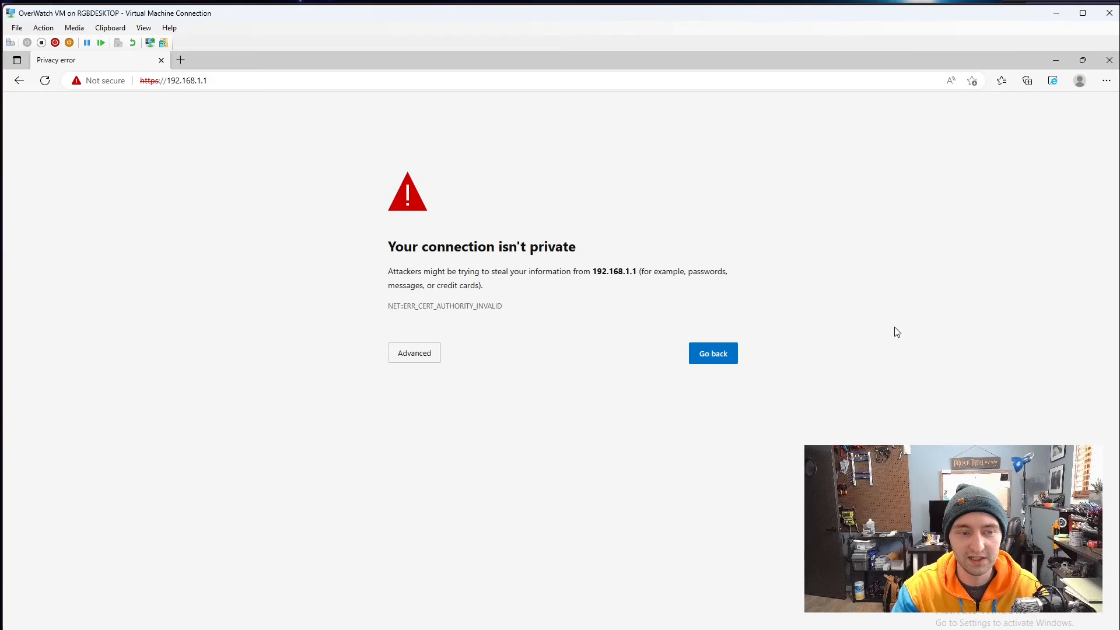
{"action": "left_click", "coordinate": [198, 80]}
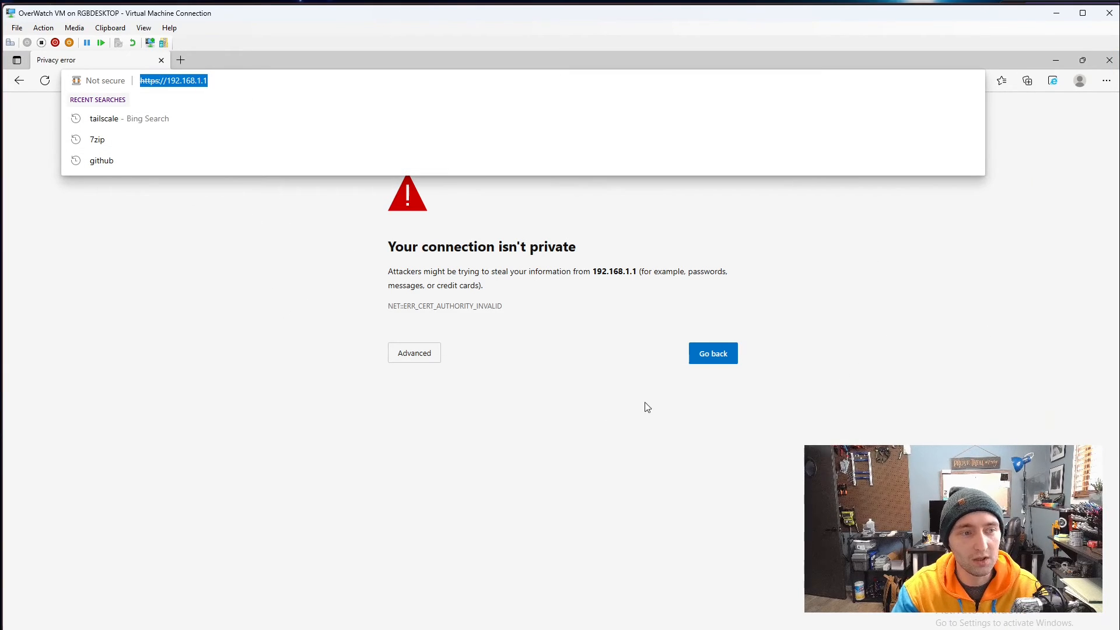
{"action": "left_click", "coordinate": [413, 353]}
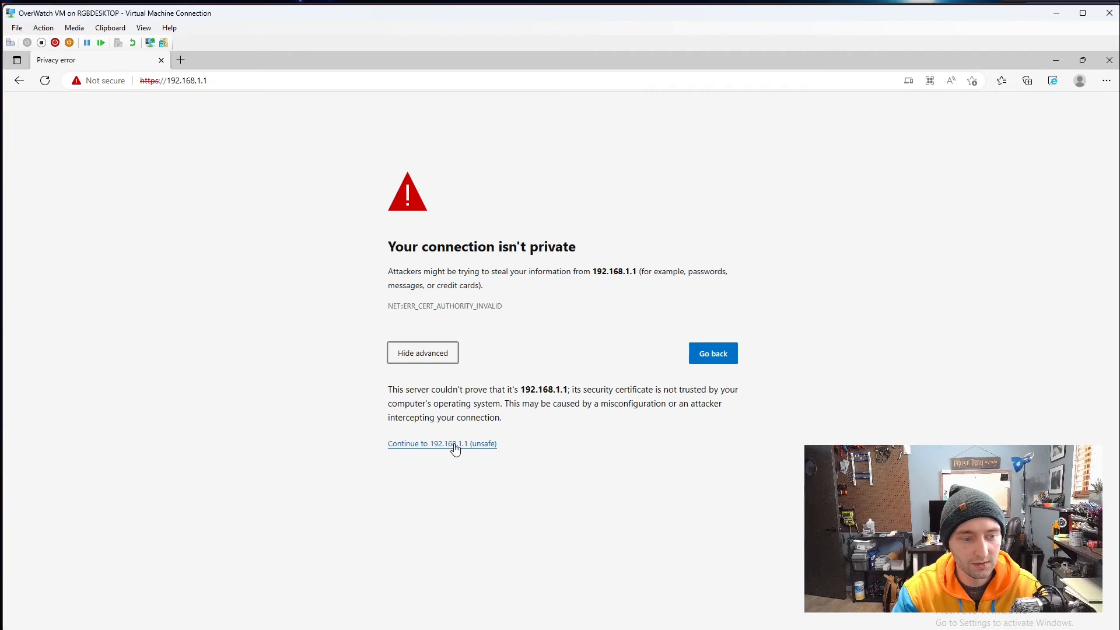
{"action": "left_click", "coordinate": [452, 446]}
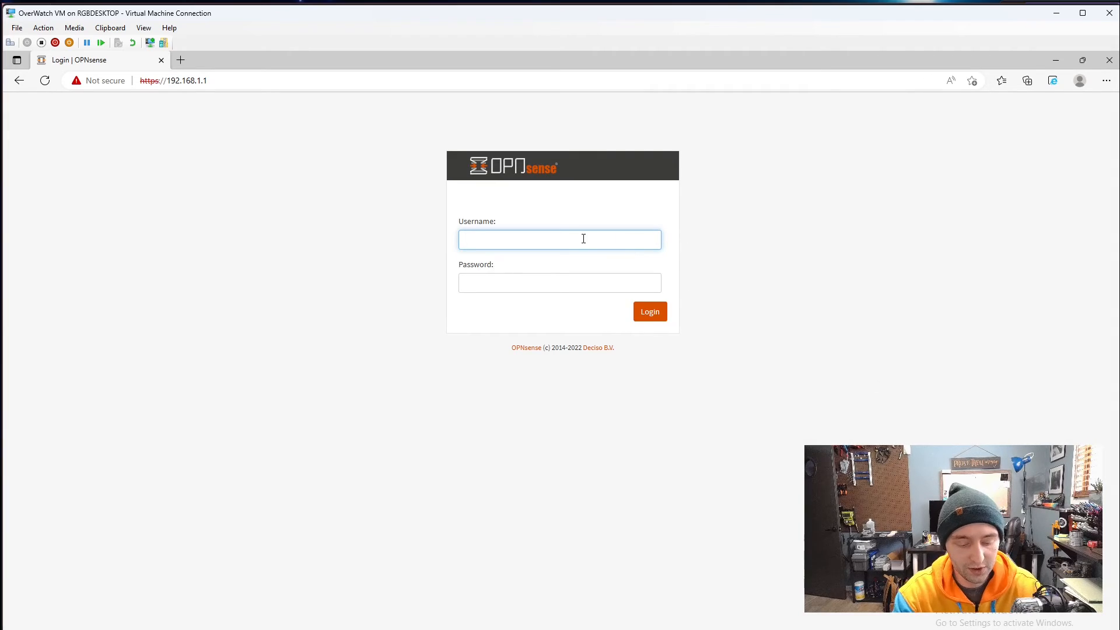
- Log in to the OPNsense web GUI as root with the account password
{"action": "type", "text": "root"}
{"action": "key", "text": "Tab"}
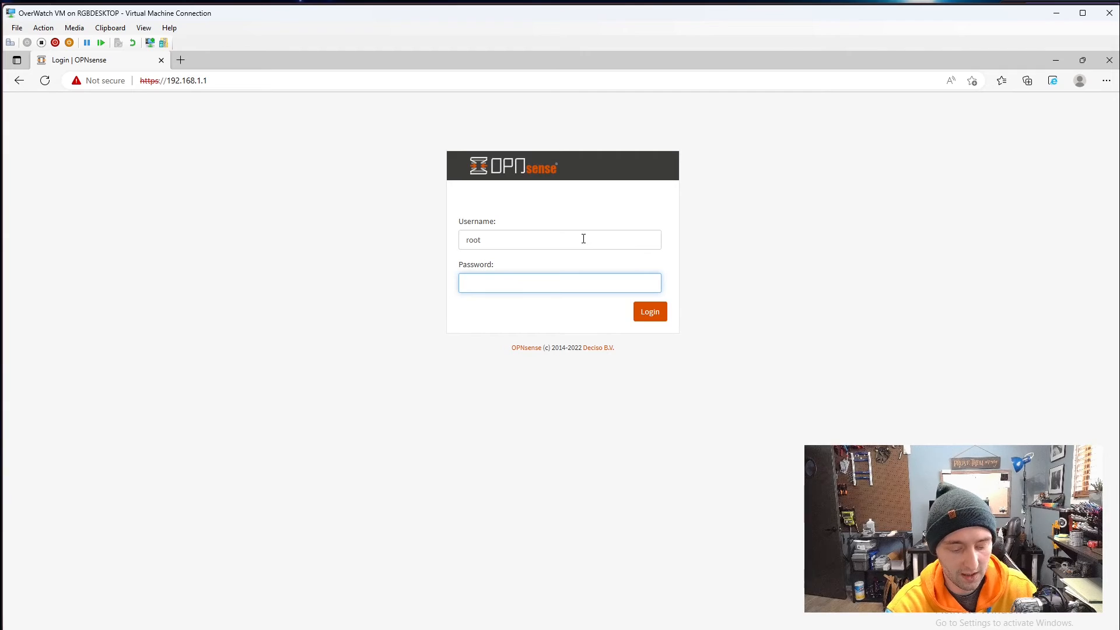
{"action": "type", "text": "opnsense"}
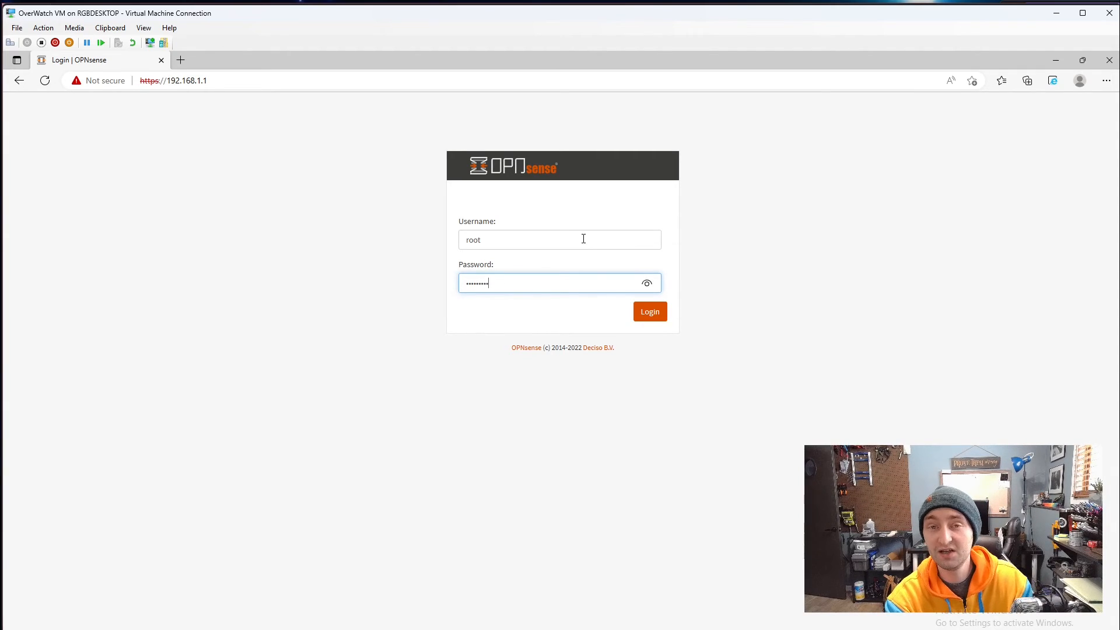
{"action": "key", "text": "Return"}
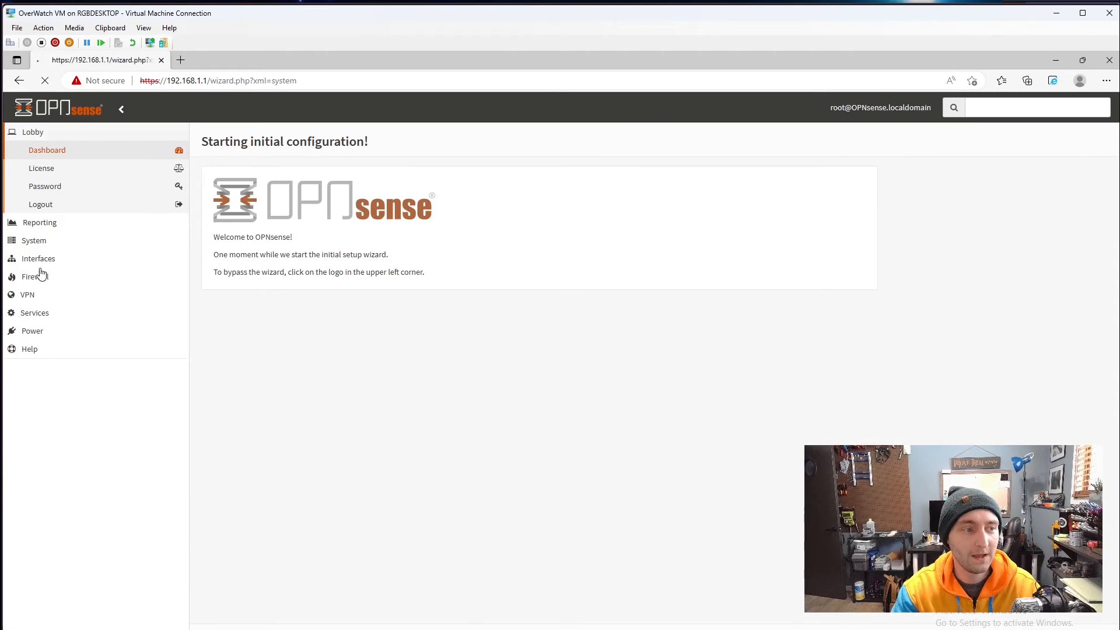
- Skip the setup wizard by going to Lobby > Dashboard
{"action": "left_click", "coordinate": [61, 133]}
{"action": "left_click", "coordinate": [60, 157]}
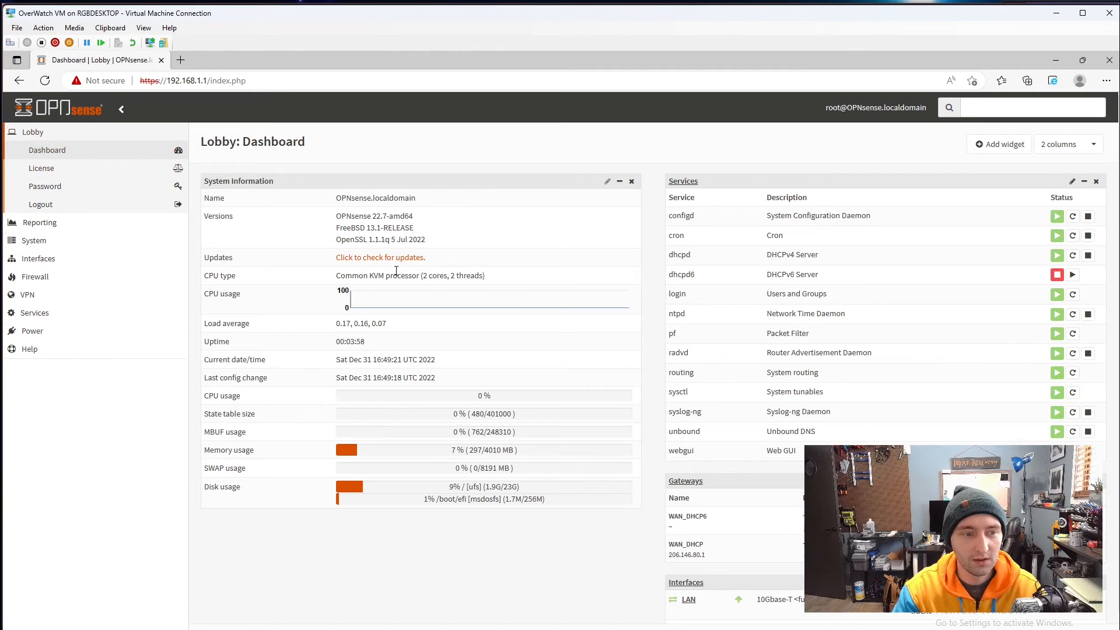
{"action": "scroll", "coordinate": [653, 362], "scroll_direction": "down", "scroll_amount": 1}
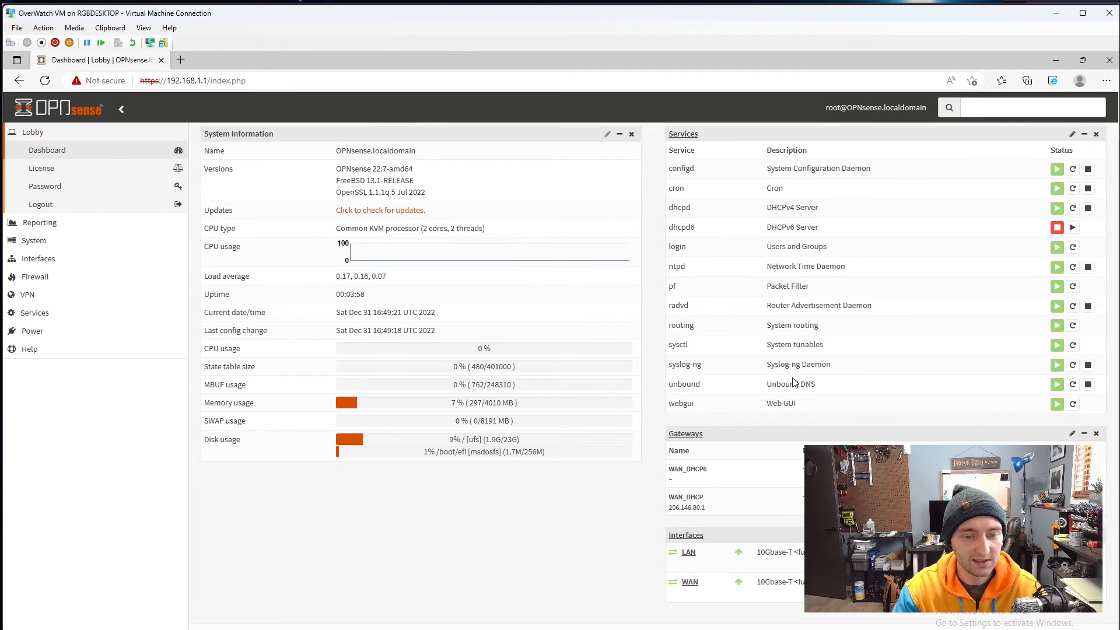
- Review the LAN link speed and memory usage figures on the dashboard
{"action": "double_click", "coordinate": [758, 553]}
{"action": "left_click", "coordinate": [780, 561]}
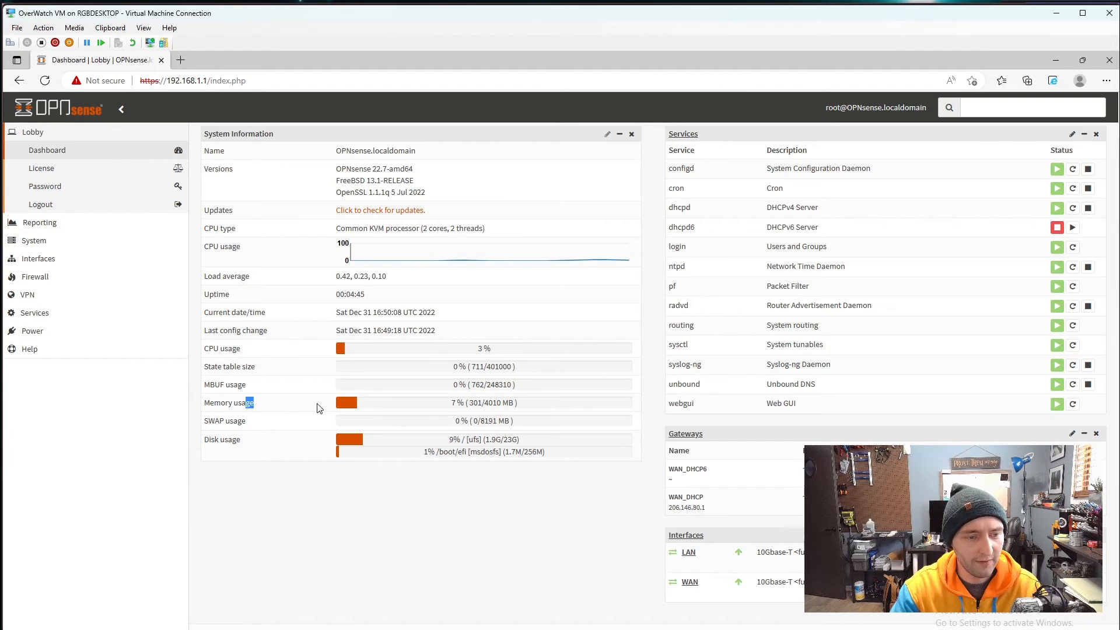
{"action": "left_click_drag", "start_coordinate": [320, 408], "coordinate": [525, 409]}
{"action": "left_click", "coordinate": [525, 409]}
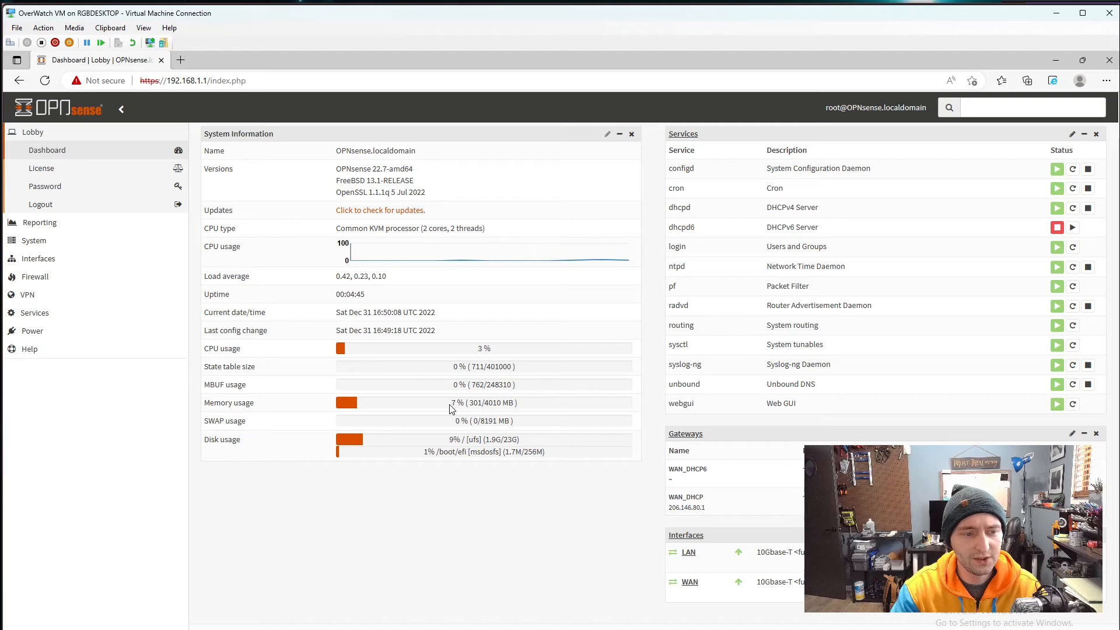
{"action": "left_click_drag", "start_coordinate": [451, 404], "coordinate": [515, 405]}
{"action": "left_click", "coordinate": [513, 404]}
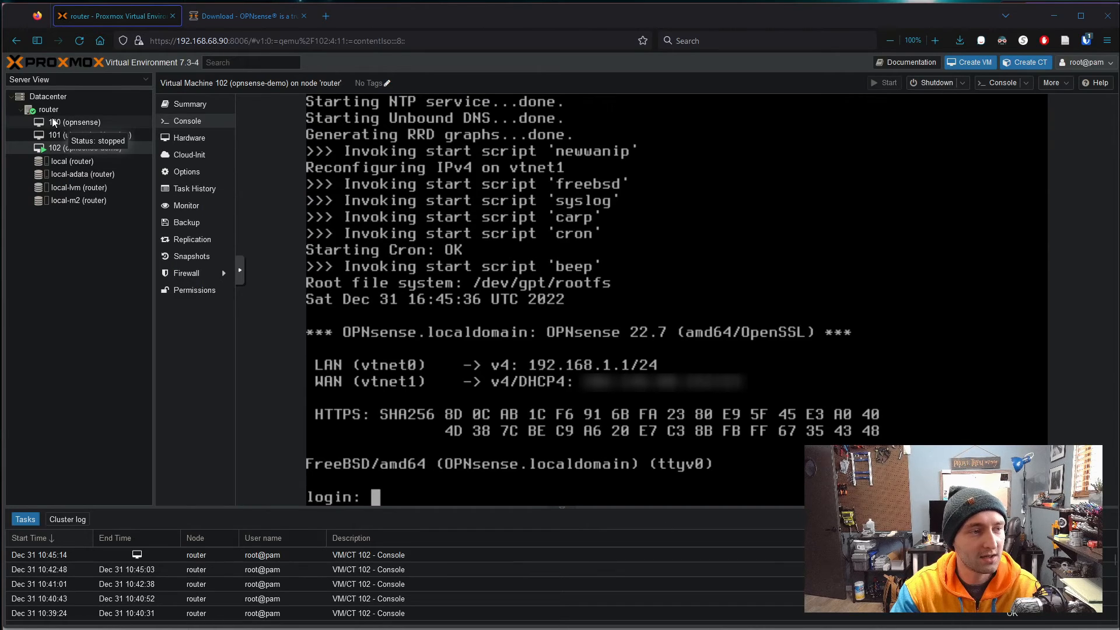
- Check VM 102's Summary memory row: 3.14 GiB of 3.95 GiB used
{"action": "left_click", "coordinate": [191, 137]}
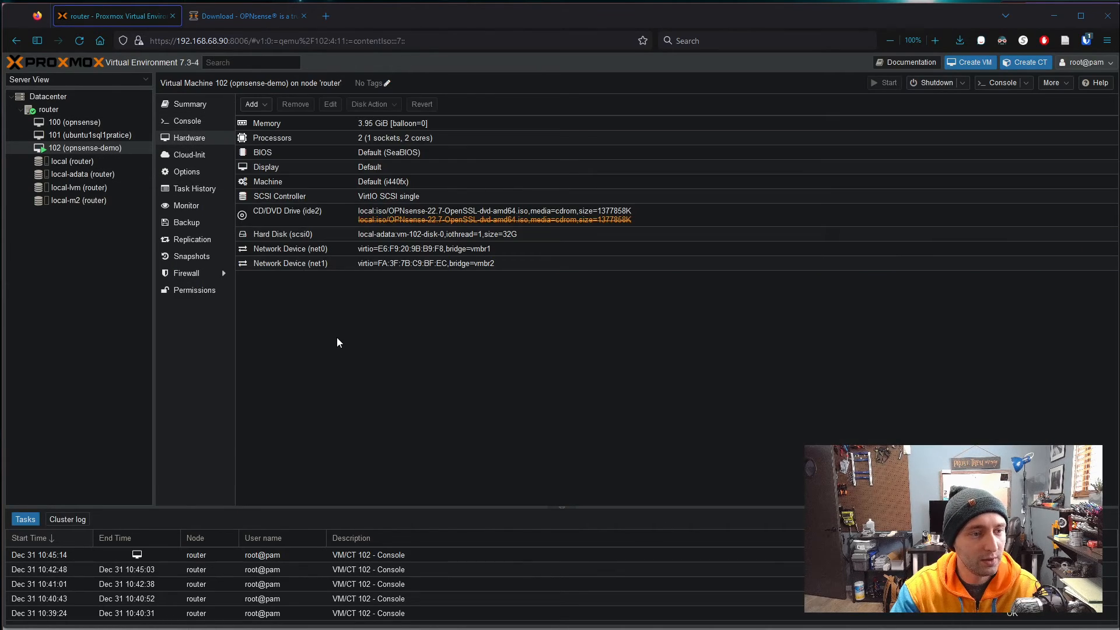
{"action": "left_click", "coordinate": [188, 104]}
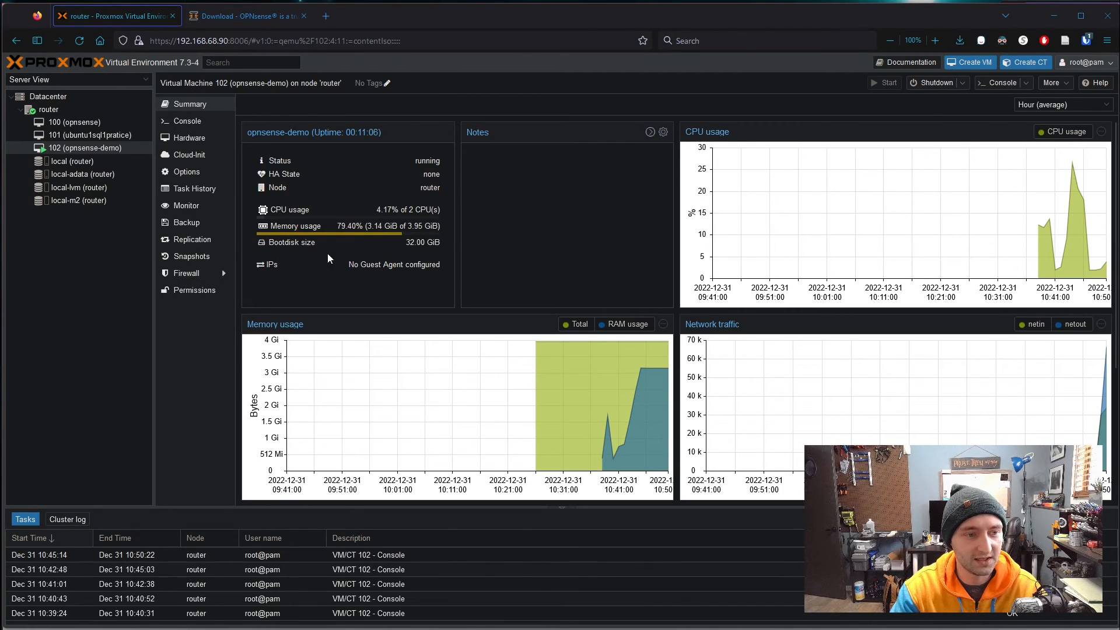
{"action": "left_click_drag", "start_coordinate": [368, 226], "coordinate": [398, 226]}
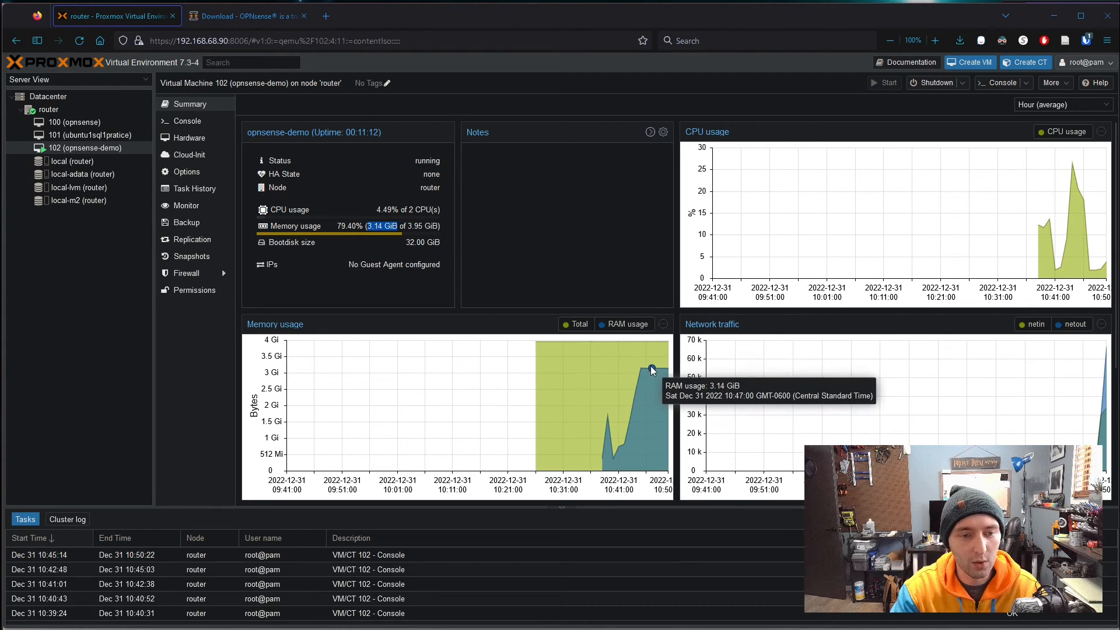
{"action": "mouse_move", "coordinate": [653, 353]}
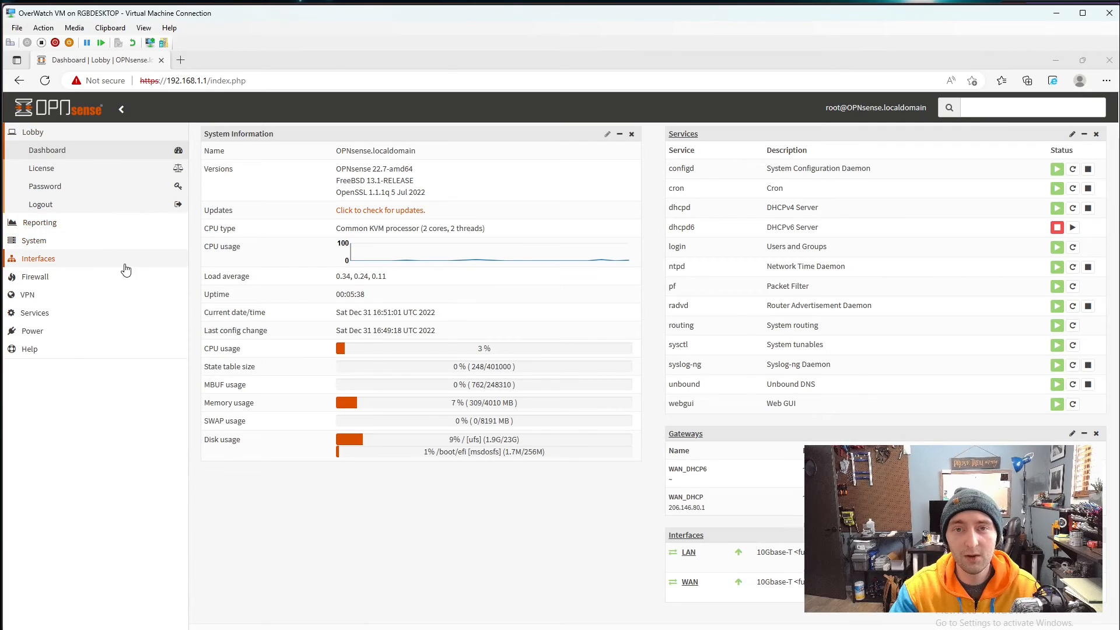
- Open System > Configuration > Backups in the OPNsense sidebar
{"action": "left_click", "coordinate": [35, 240]}
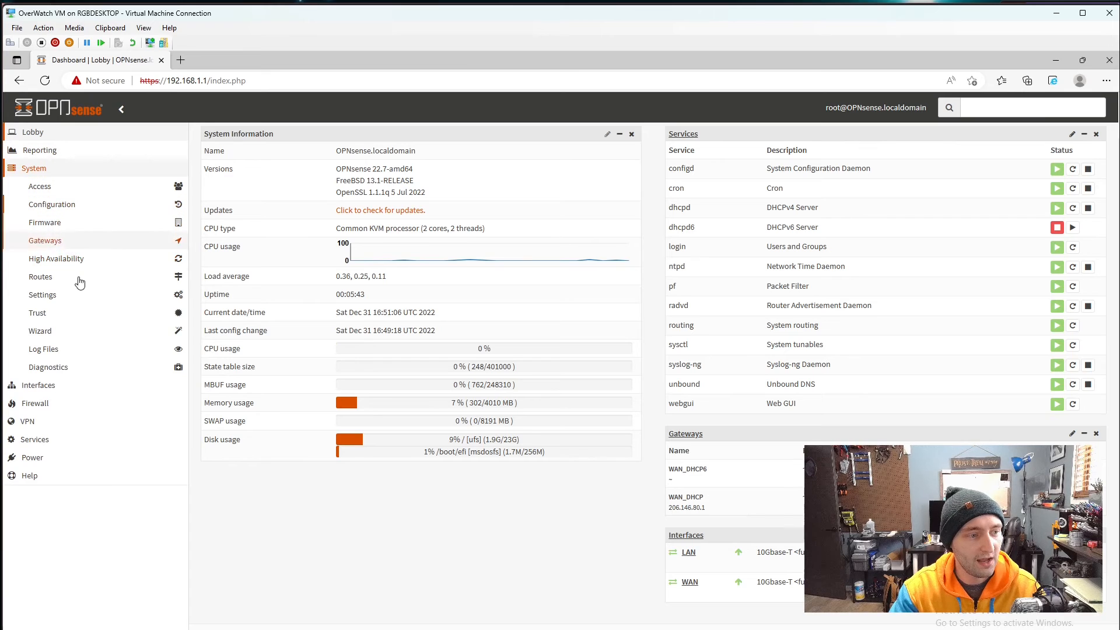
{"action": "left_click", "coordinate": [88, 205]}
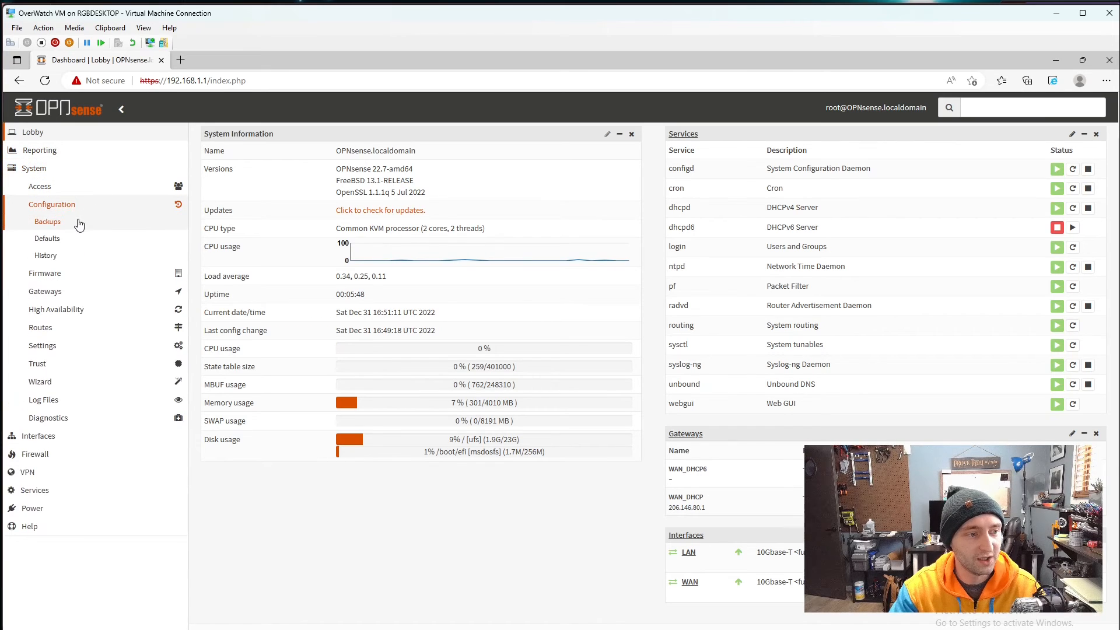
{"action": "left_click", "coordinate": [56, 227]}
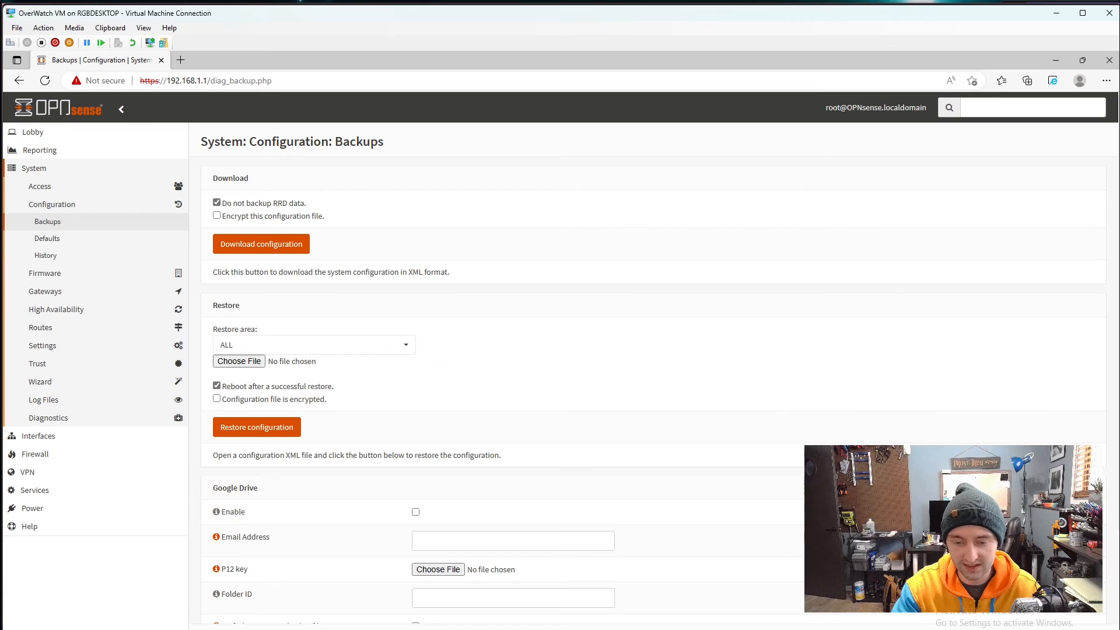
{"action": "key", "text": "alt+Tab"}
- Open the old router's XML backup in Notepad and find the WAN interface re0
{"action": "double_click", "coordinate": [338, 240]}
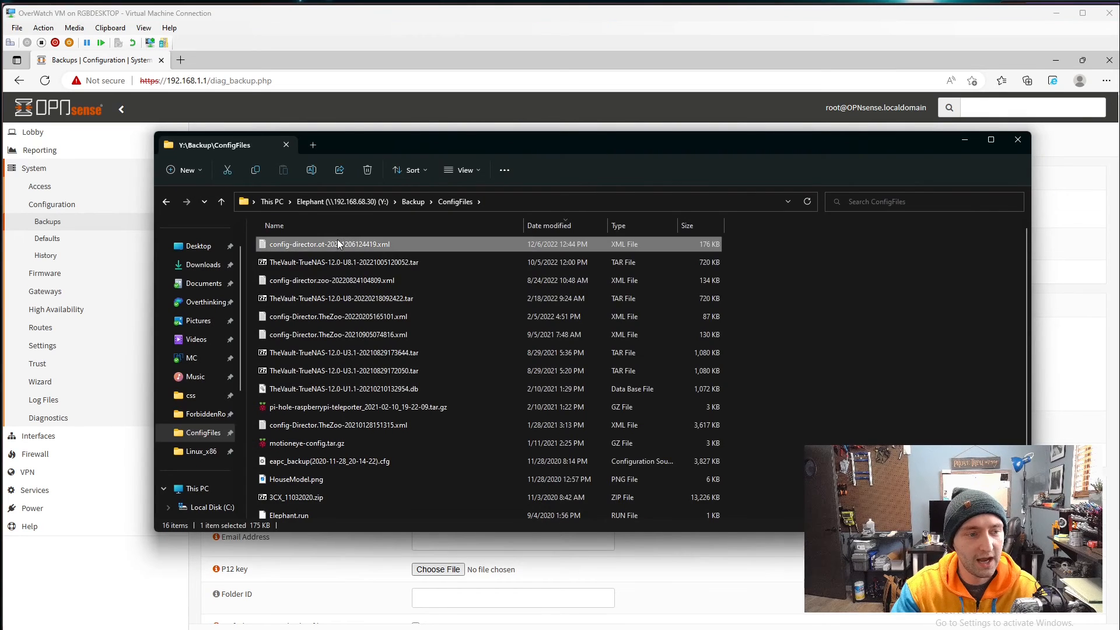
{"action": "left_click_drag", "start_coordinate": [541, 97], "coordinate": [491, 115]}
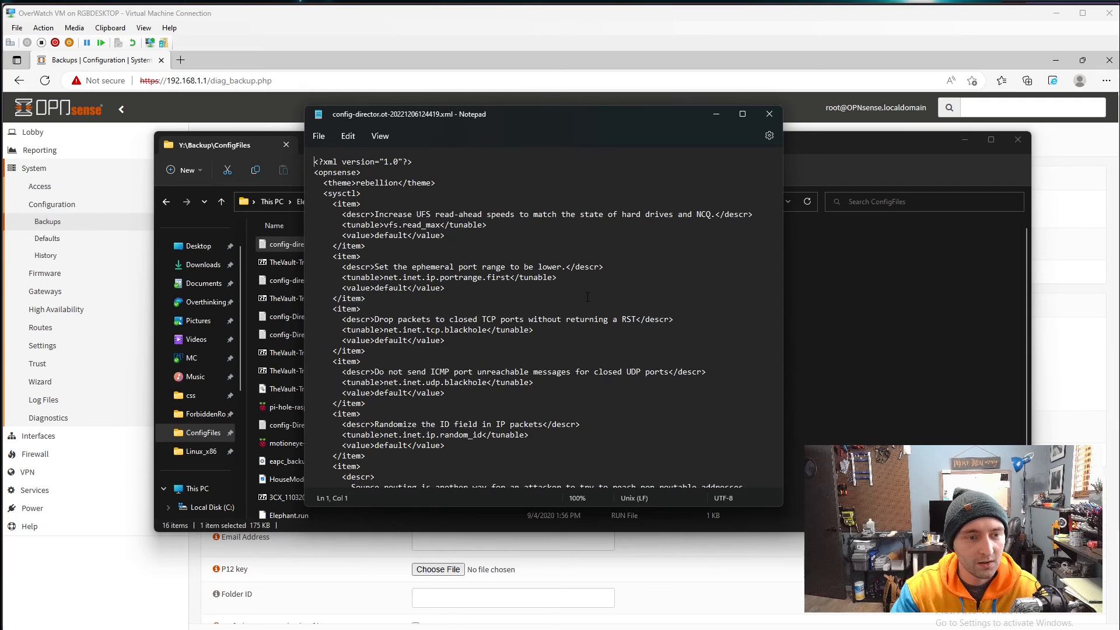
{"action": "scroll", "coordinate": [586, 292], "scroll_direction": "down", "scroll_amount": 3}
{"action": "key", "text": "ctrl+f"}
{"action": "type", "text": "re0"}
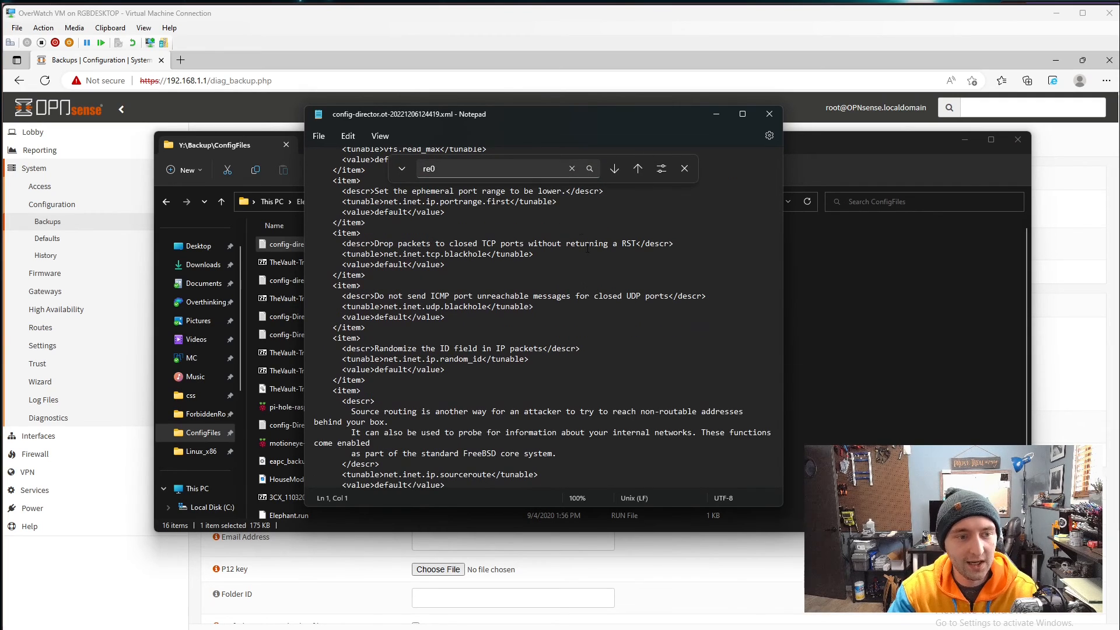
{"action": "left_click", "coordinate": [614, 168]}
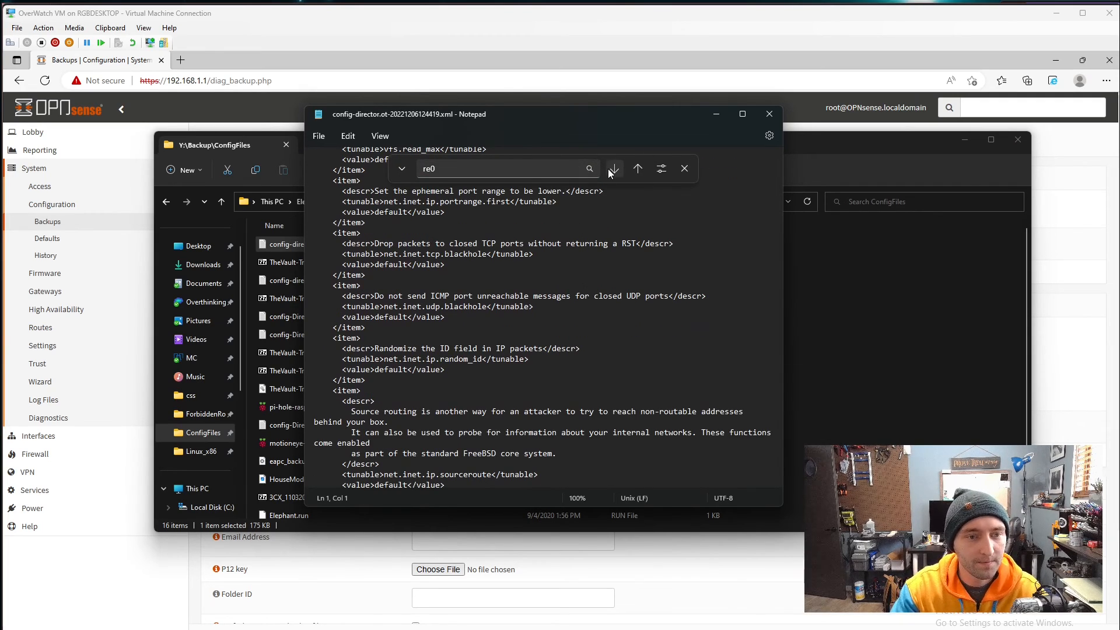
{"action": "scroll", "coordinate": [544, 325], "scroll_direction": "down", "scroll_amount": 2}
{"action": "scroll", "coordinate": [544, 326], "scroll_direction": "down", "scroll_amount": 1}
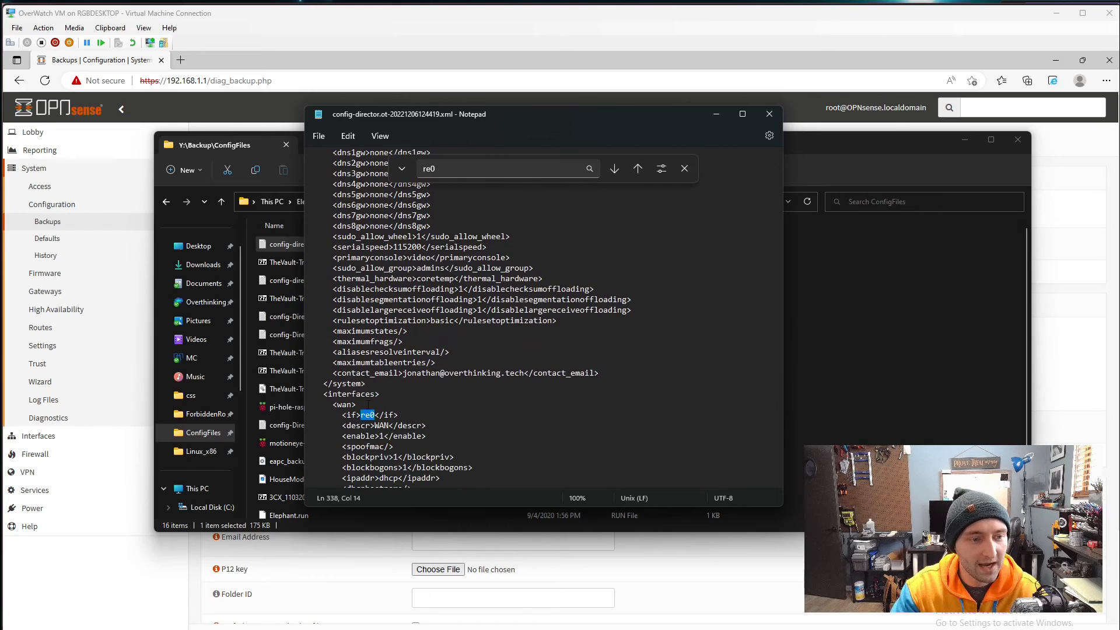
{"action": "left_click_drag", "start_coordinate": [361, 416], "coordinate": [372, 415]}
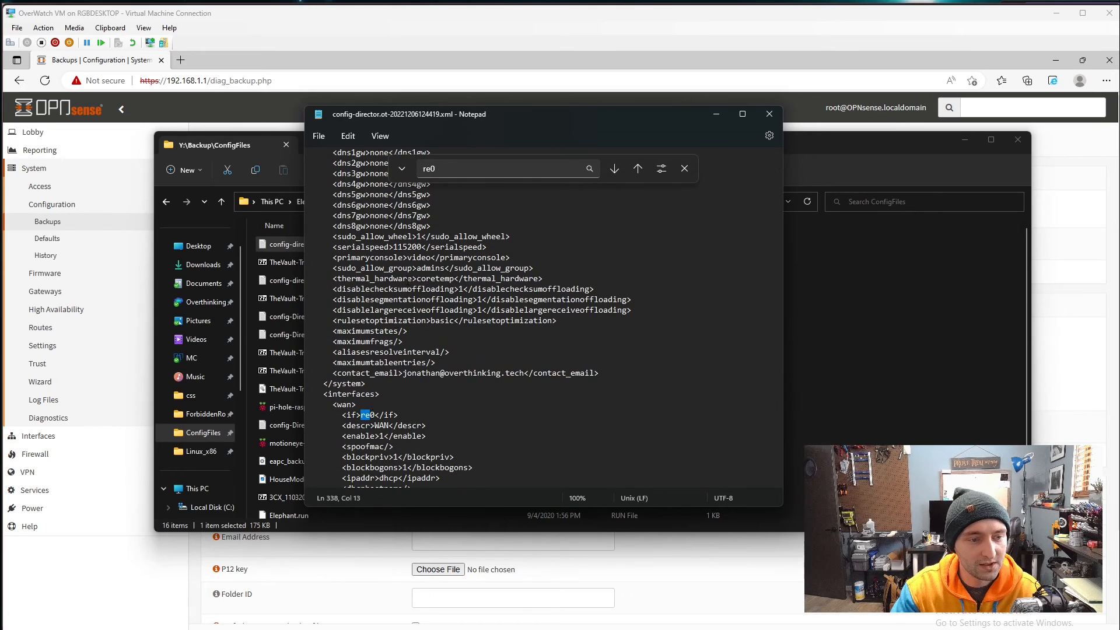
- Find LAN's re1_vlan1 entry and place Notepad beside the OPNsense backups page
{"action": "key", "text": "ctrl+f"}
{"action": "type", "text": "1"}
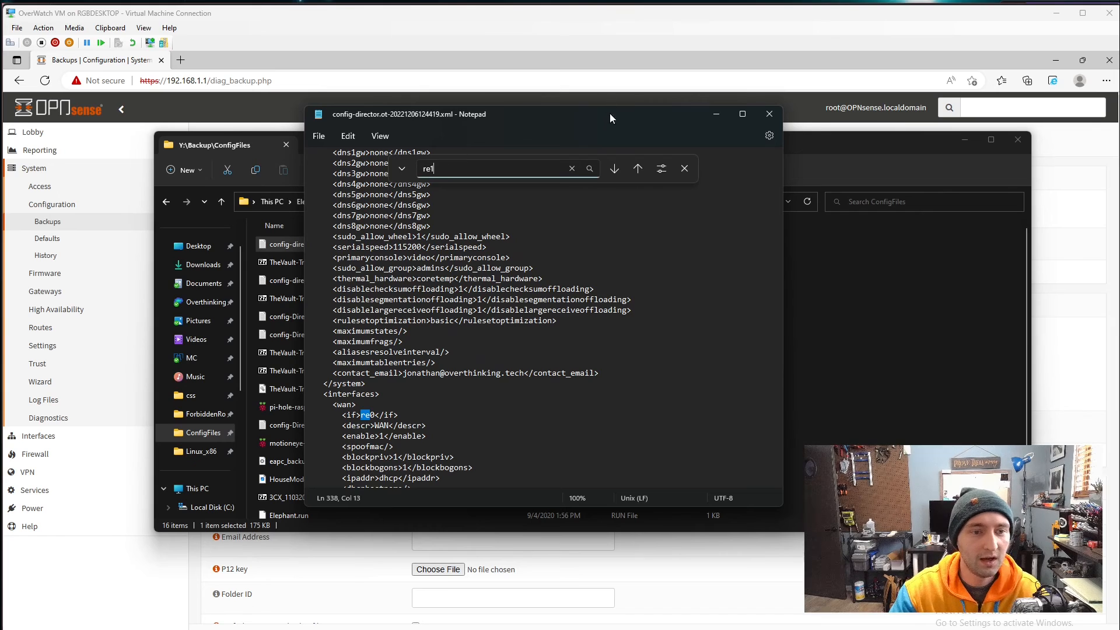
{"action": "left_click", "coordinate": [615, 168]}
{"action": "scroll", "coordinate": [366, 387], "scroll_direction": "down", "scroll_amount": 3}
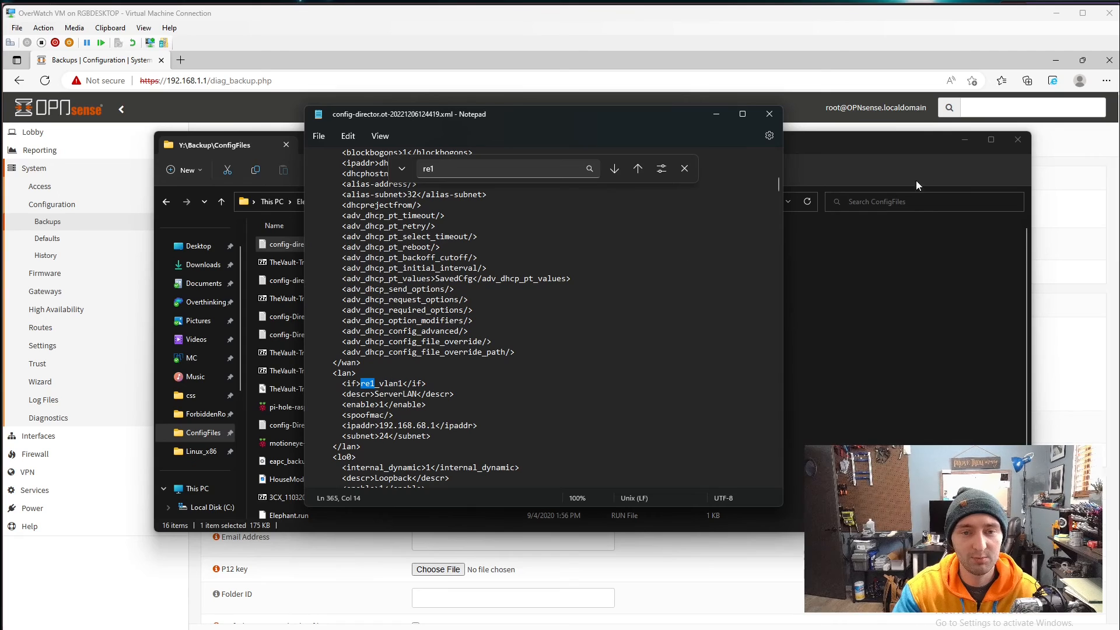
{"action": "left_click", "coordinate": [967, 143]}
{"action": "left_click_drag", "start_coordinate": [626, 118], "coordinate": [851, 134]}
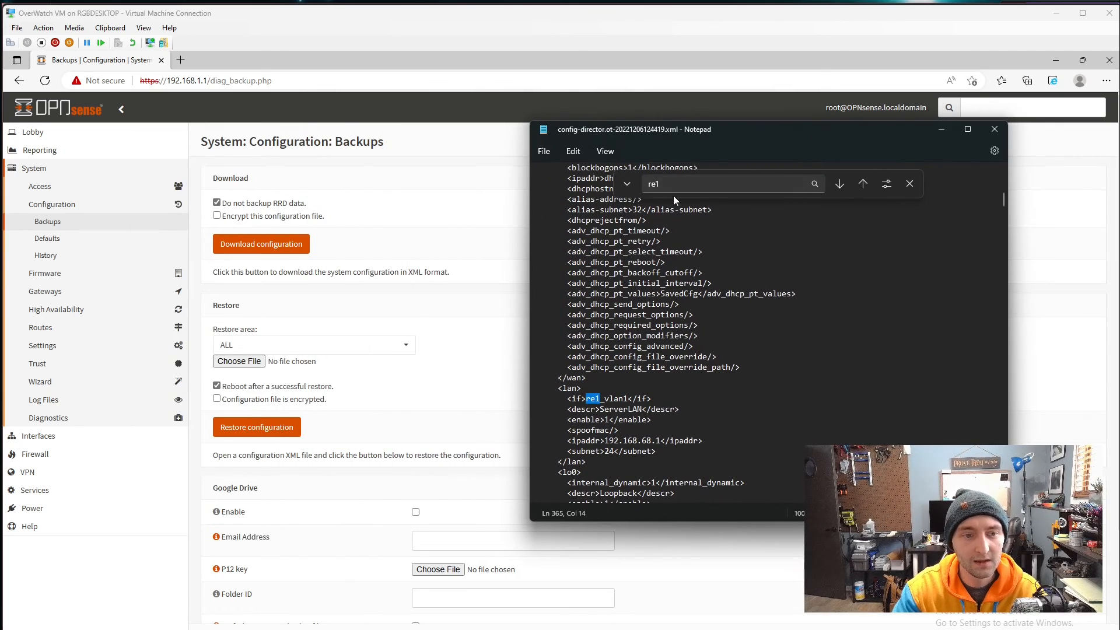
{"action": "scroll", "coordinate": [741, 409], "scroll_direction": "down", "scroll_amount": 4}
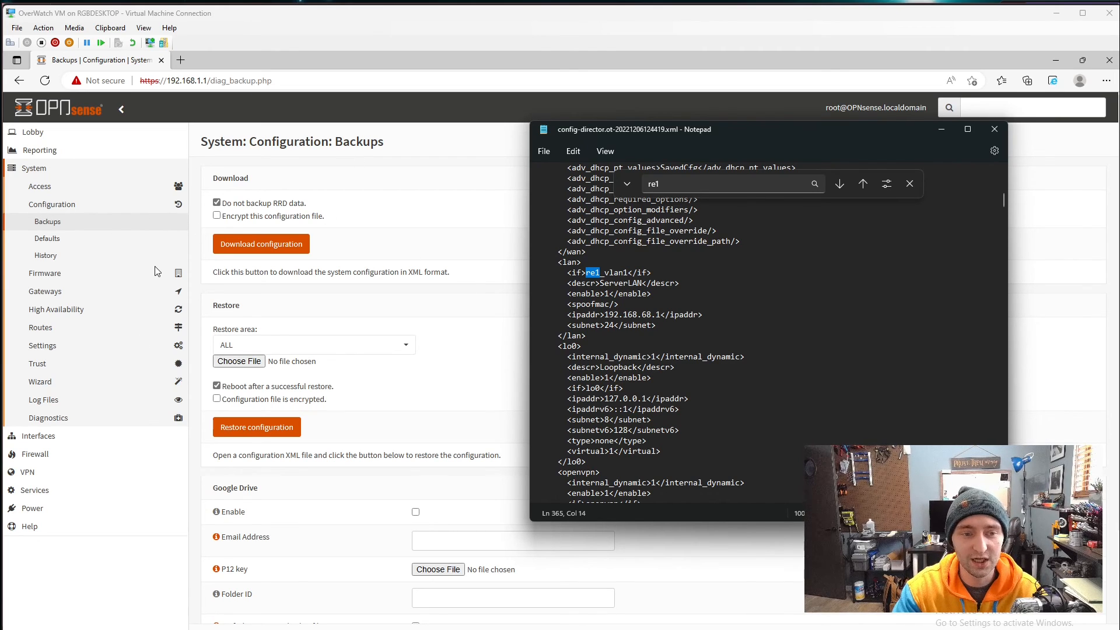
{"action": "left_click", "coordinate": [624, 257]}
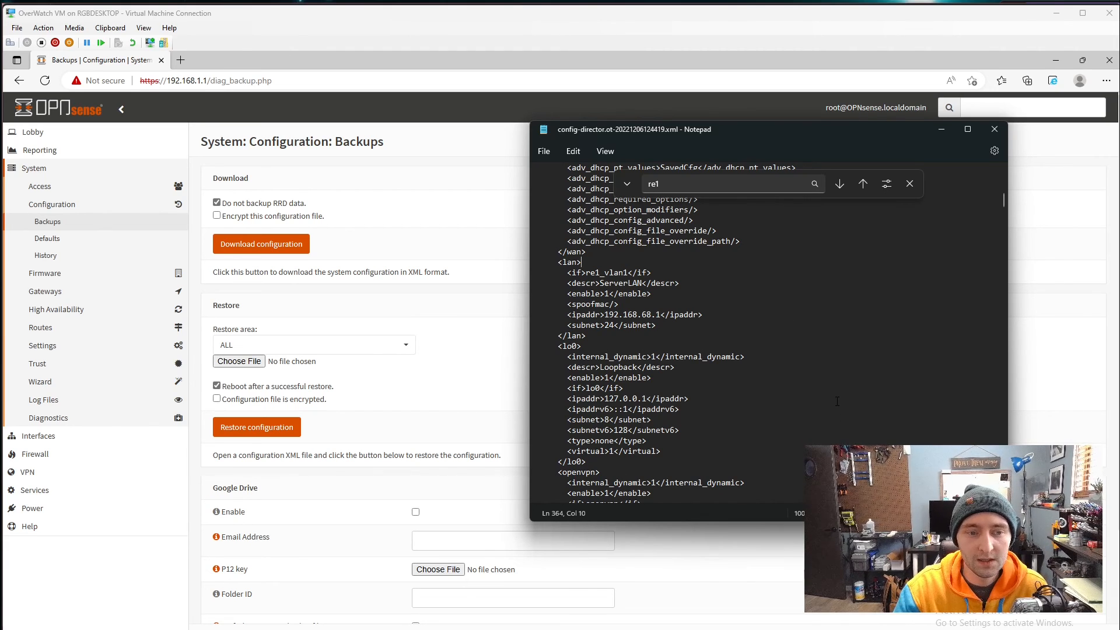
{"action": "left_click", "coordinate": [701, 183]}
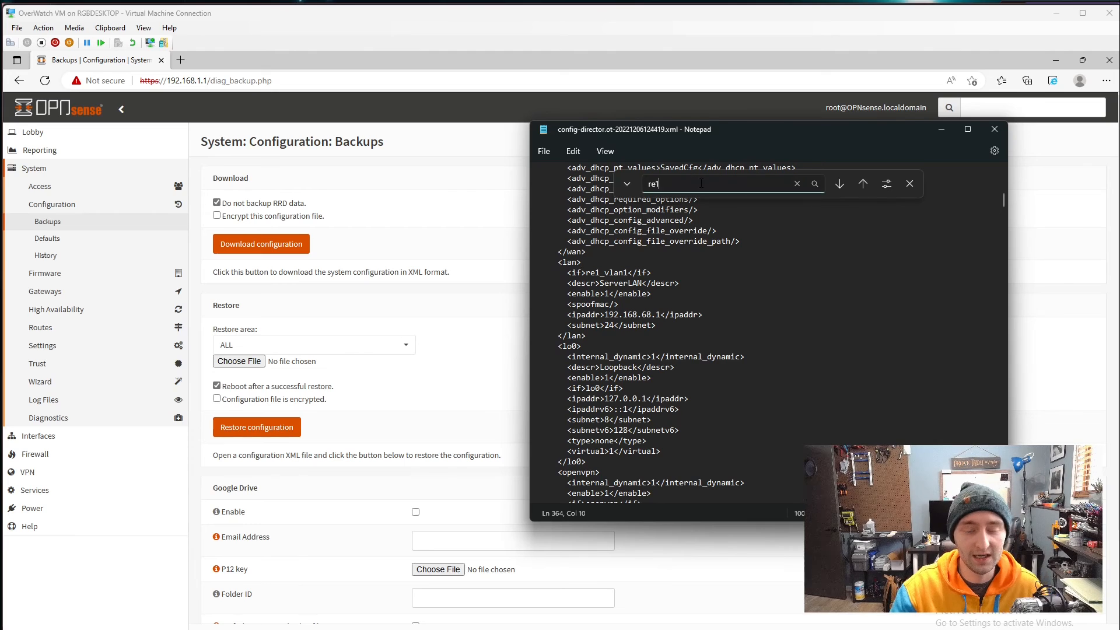
- Replace all re0 occurrences with vtnet1 in the backup file
{"action": "key", "text": "BackSpace"}
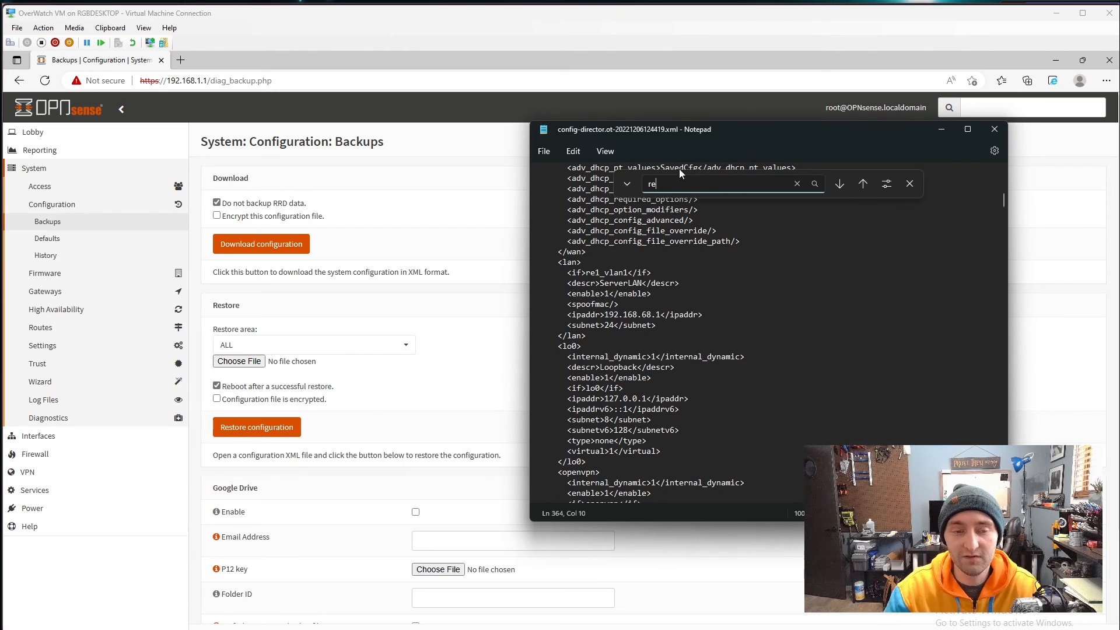
{"action": "left_click", "coordinate": [627, 184]}
{"action": "left_click", "coordinate": [680, 187]}
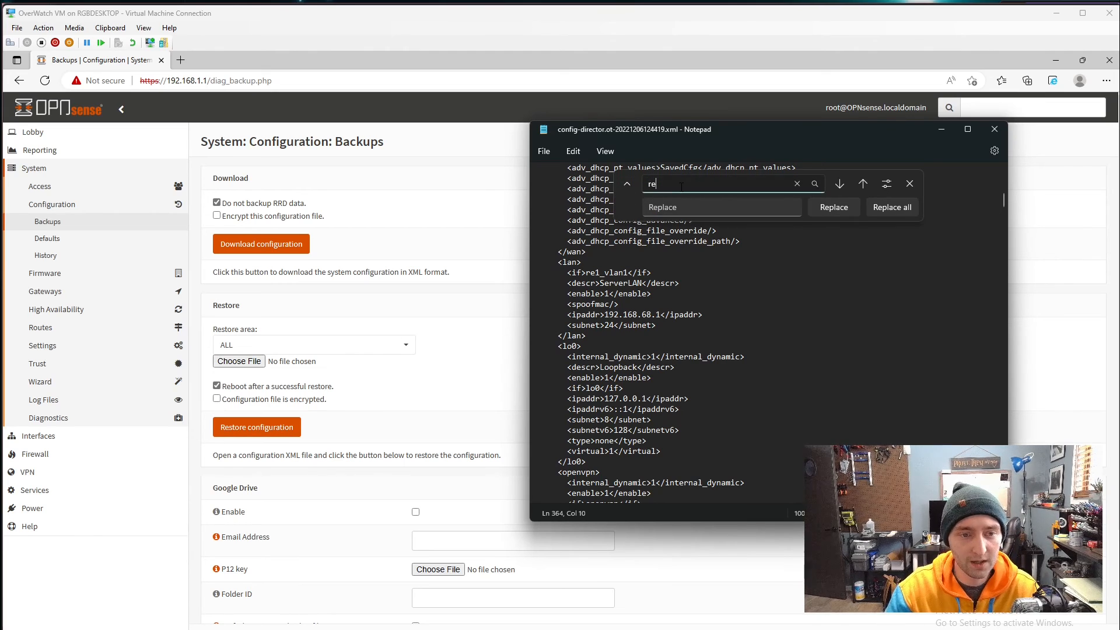
{"action": "type", "text": "0"}
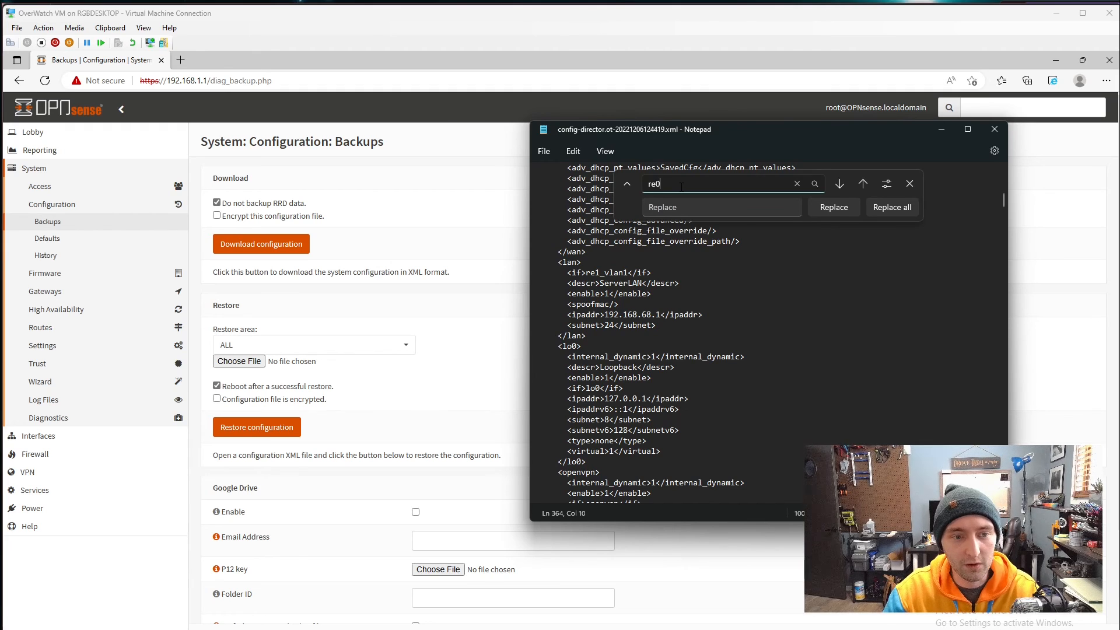
{"action": "left_click", "coordinate": [840, 185]}
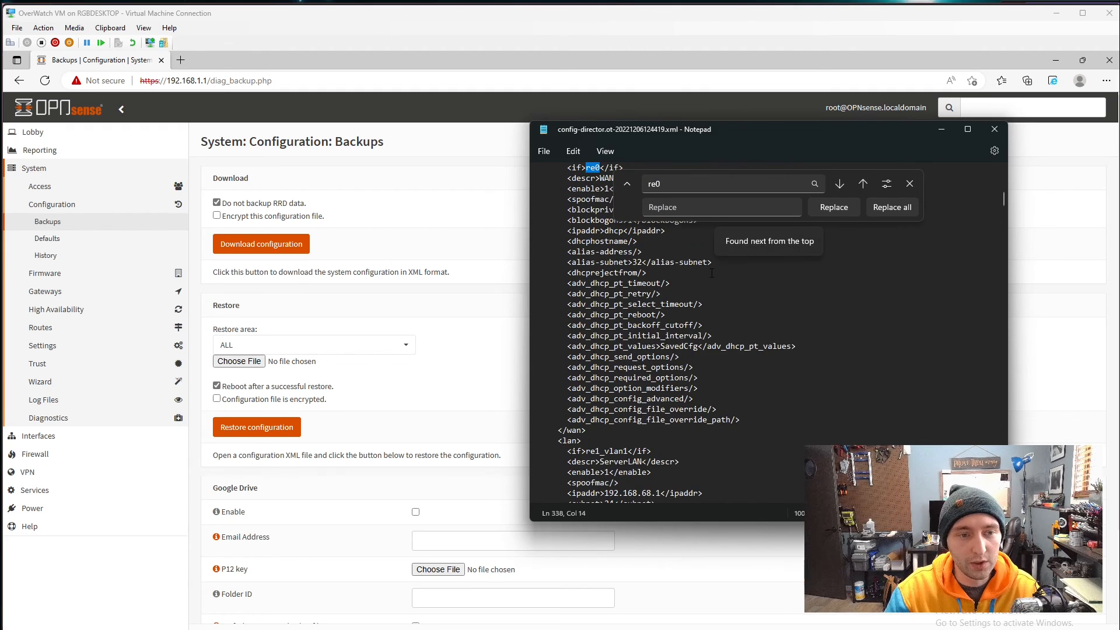
{"action": "scroll", "coordinate": [712, 273], "scroll_direction": "up", "scroll_amount": 3}
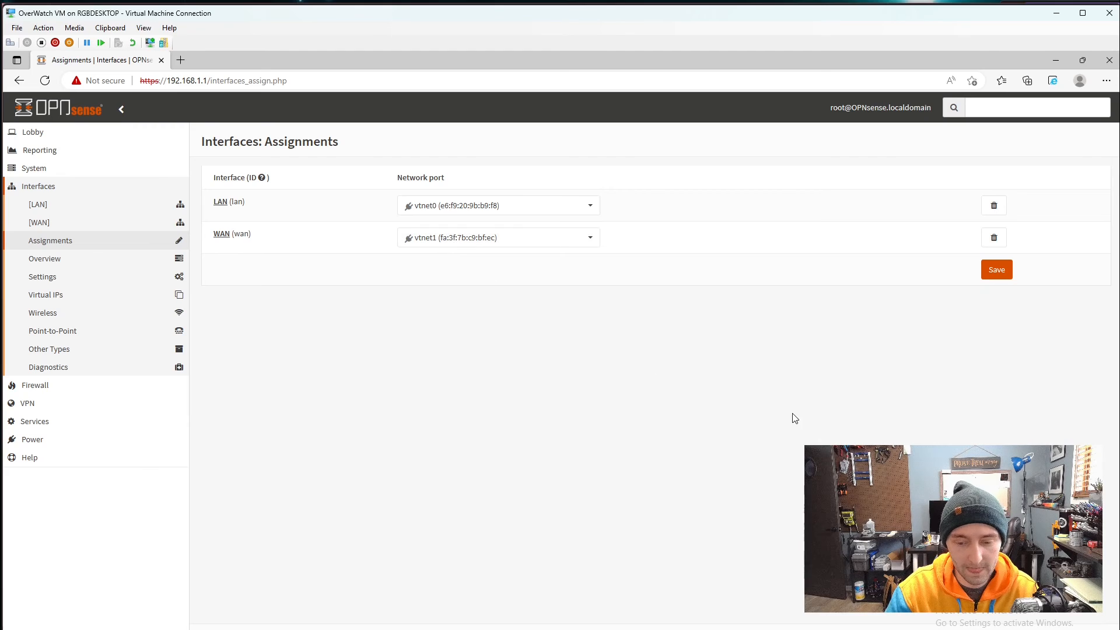
{"action": "key", "text": "alt+Tab"}
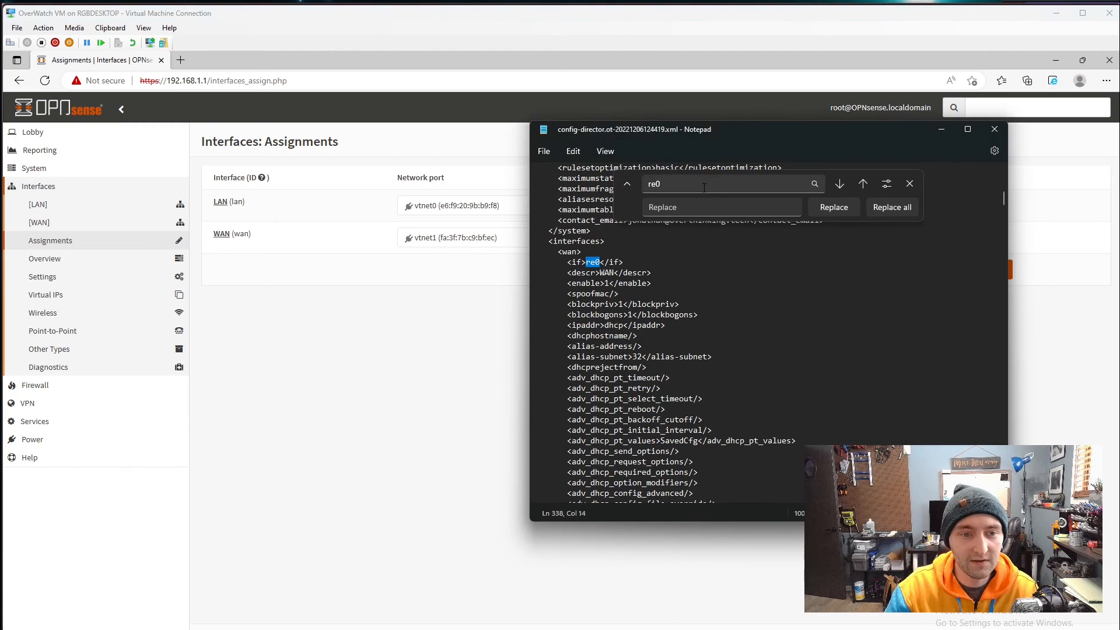
{"action": "left_click", "coordinate": [693, 204]}
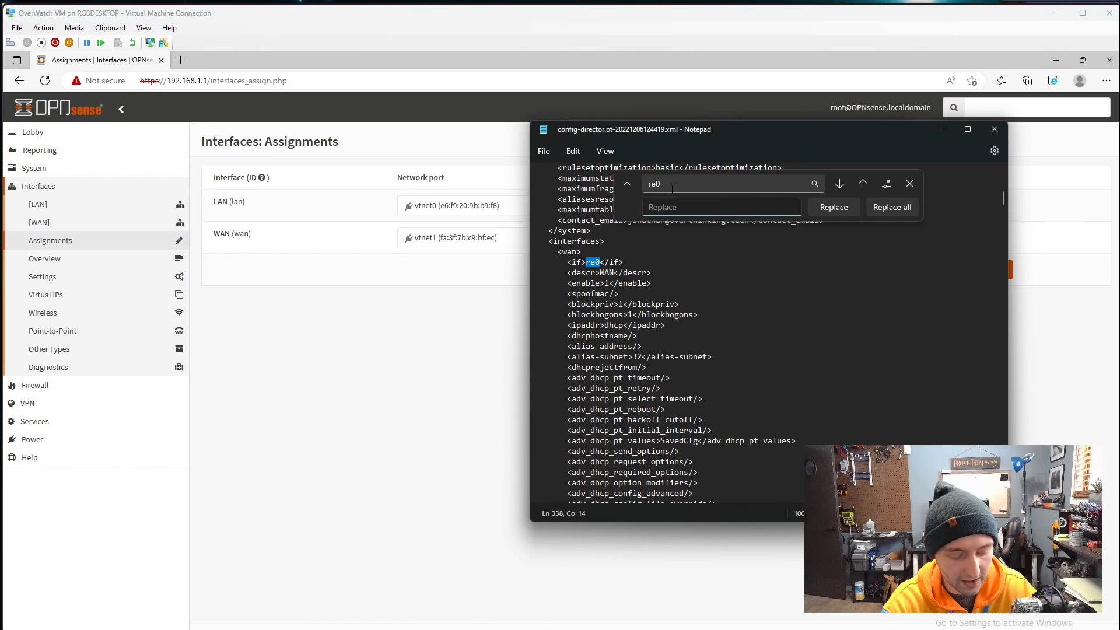
{"action": "type", "text": "vtn"}
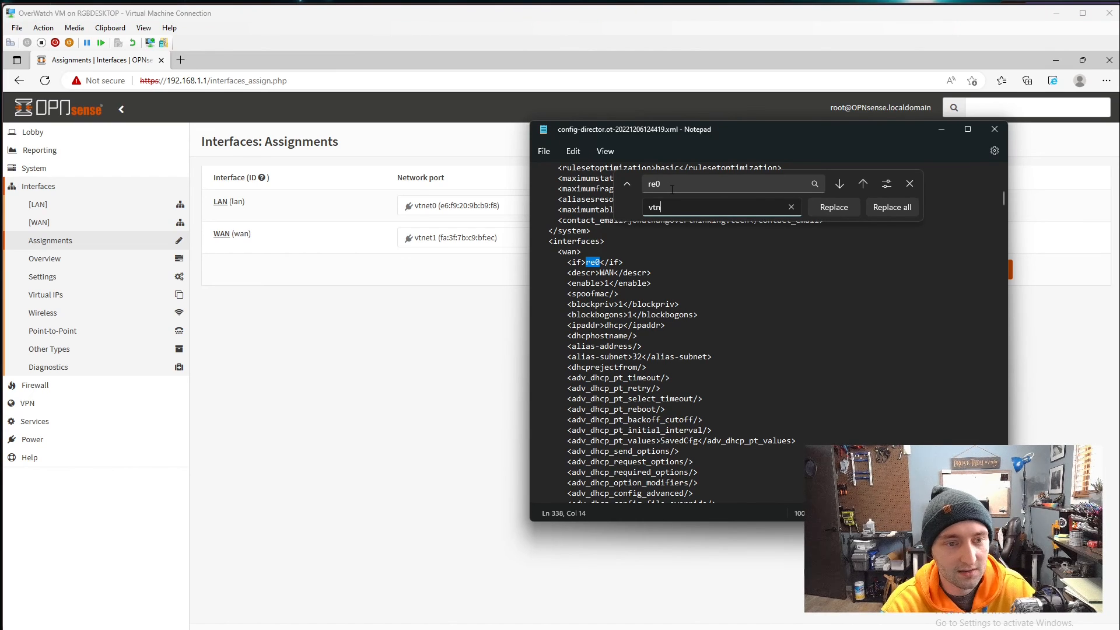
{"action": "type", "text": "et1"}
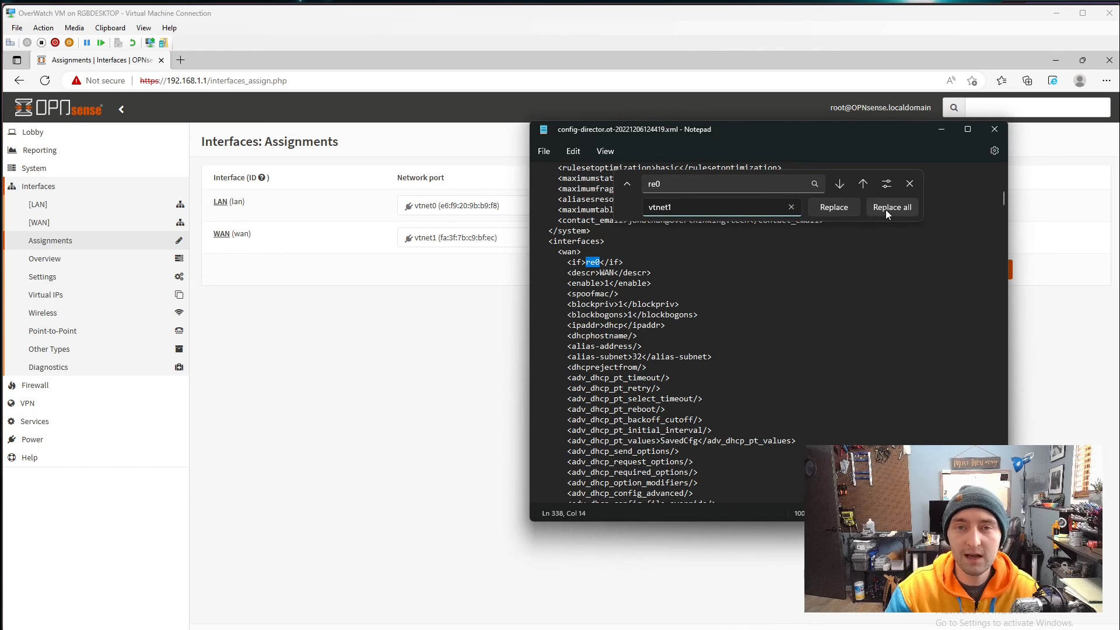
{"action": "left_click", "coordinate": [885, 209]}
- Replace the re1 occurrences one by one with vtnet0, including the one in opt6
{"action": "key", "text": "BackSpace"}
{"action": "type", "text": "1"}
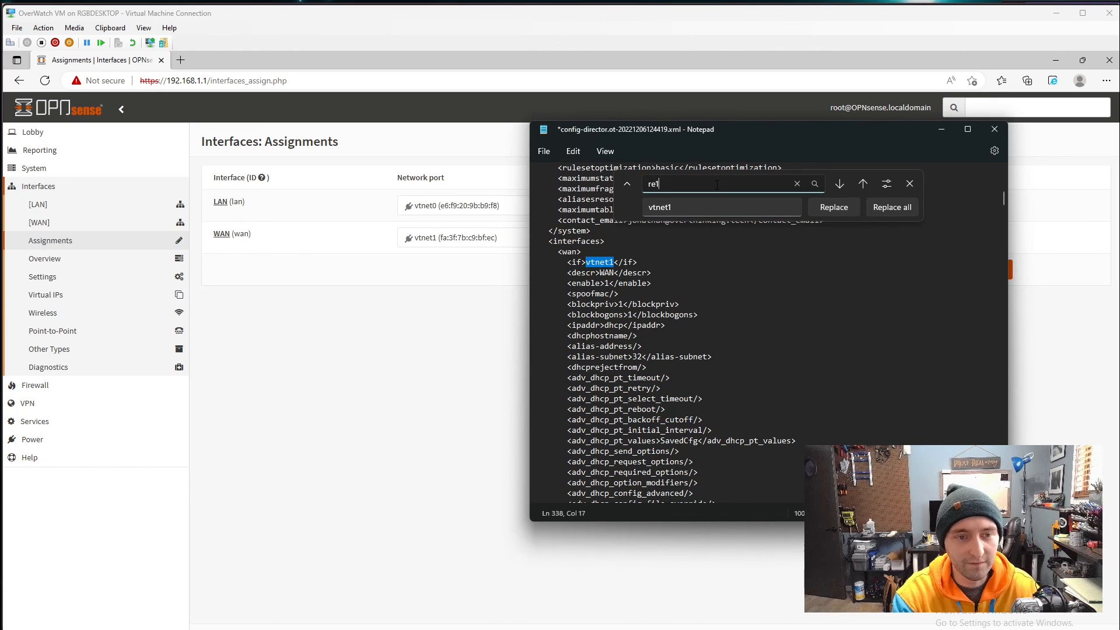
{"action": "left_click", "coordinate": [737, 209]}
{"action": "key", "text": "BackSpace"}
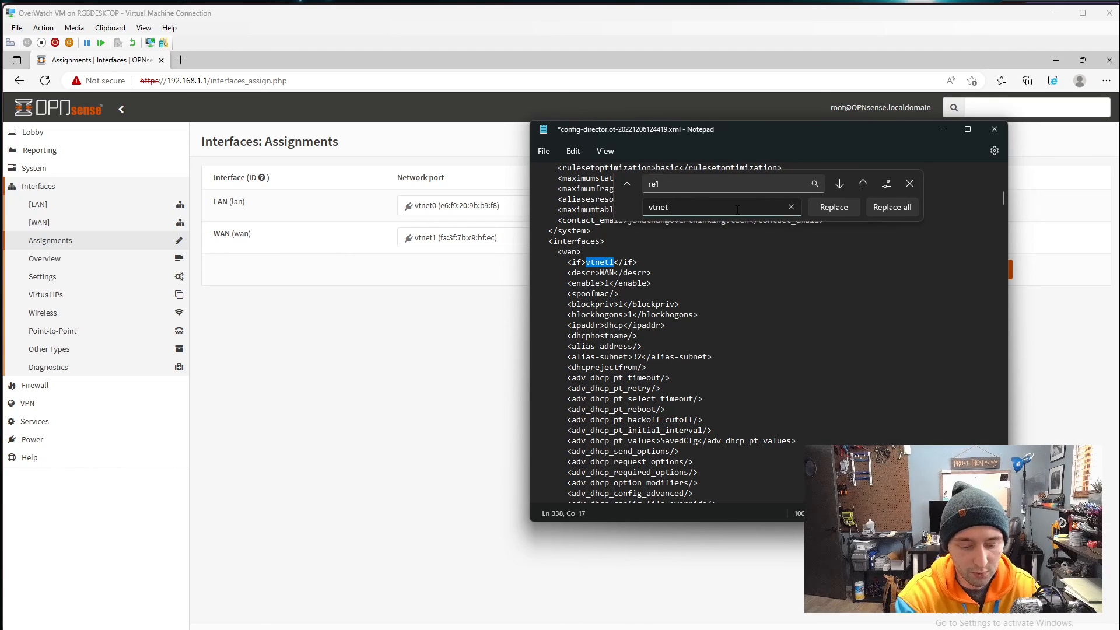
{"action": "type", "text": "0"}
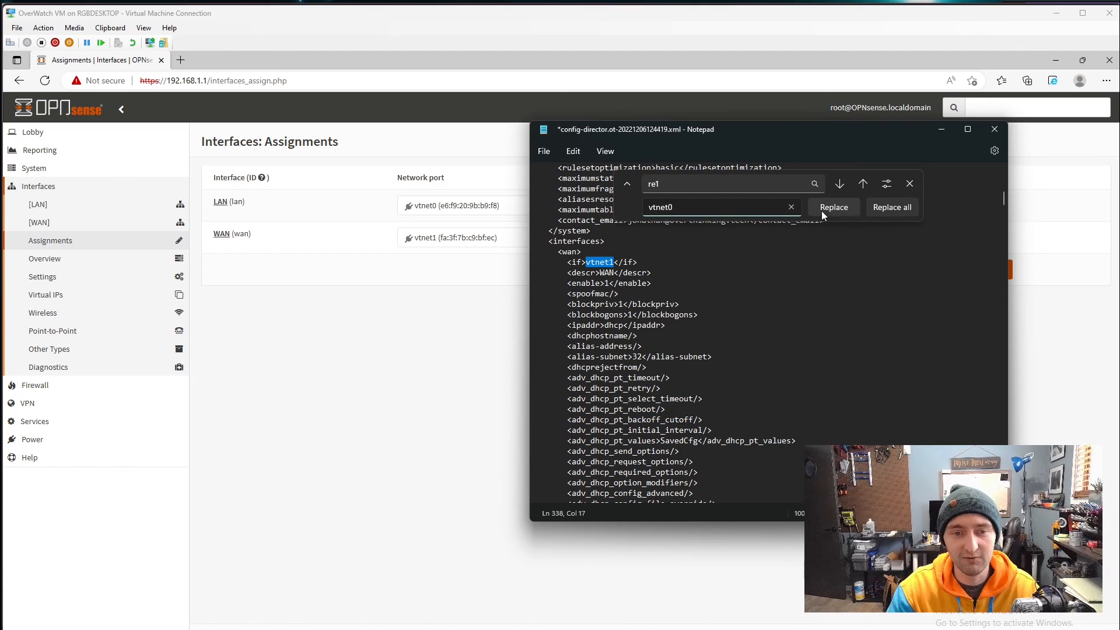
{"action": "left_click", "coordinate": [839, 185]}
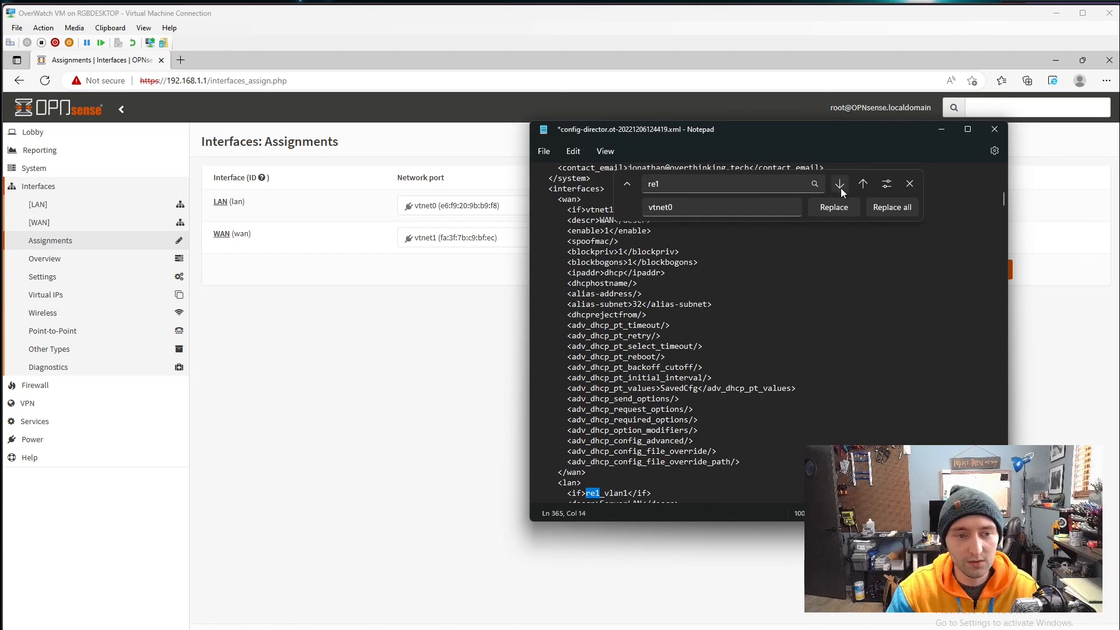
{"action": "left_click", "coordinate": [834, 208]}
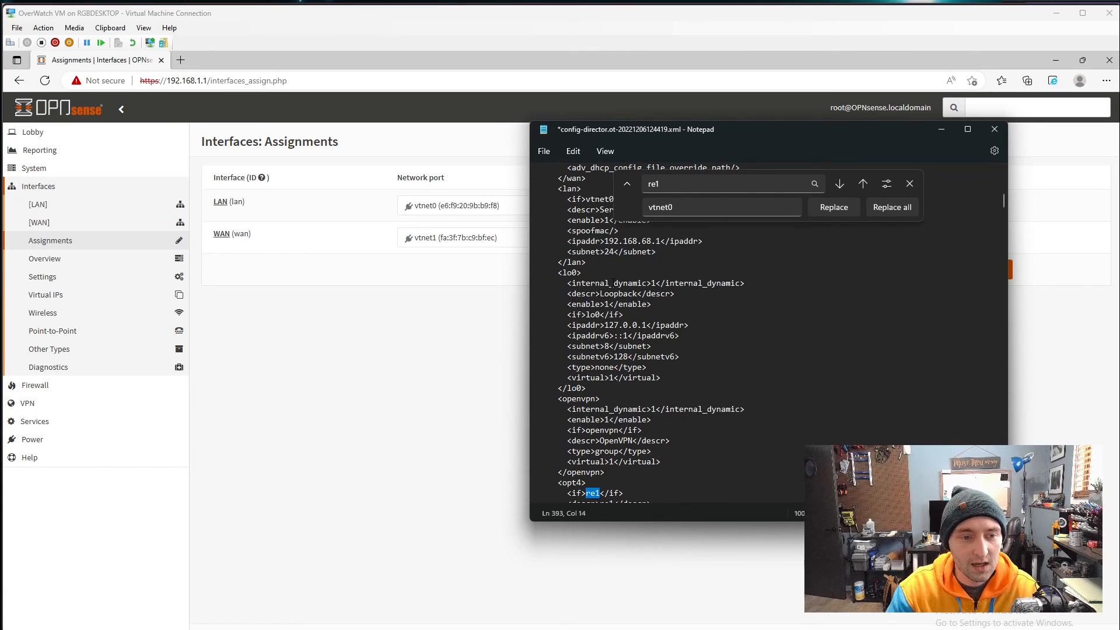
{"action": "scroll", "coordinate": [642, 332], "scroll_direction": "up", "scroll_amount": 1}
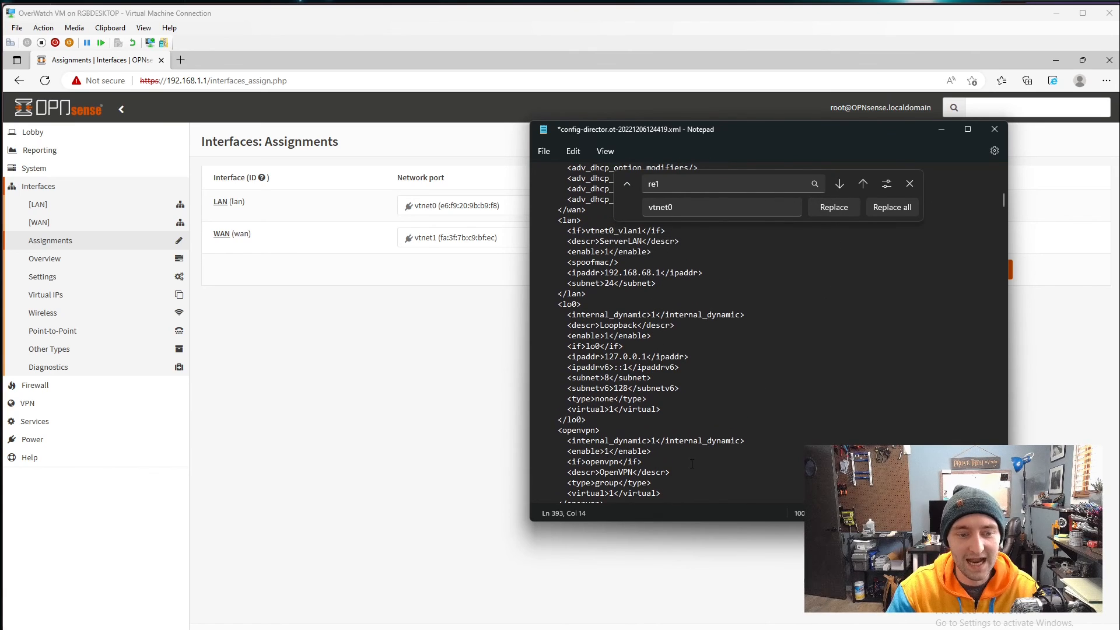
{"action": "scroll", "coordinate": [692, 464], "scroll_direction": "down", "scroll_amount": 2}
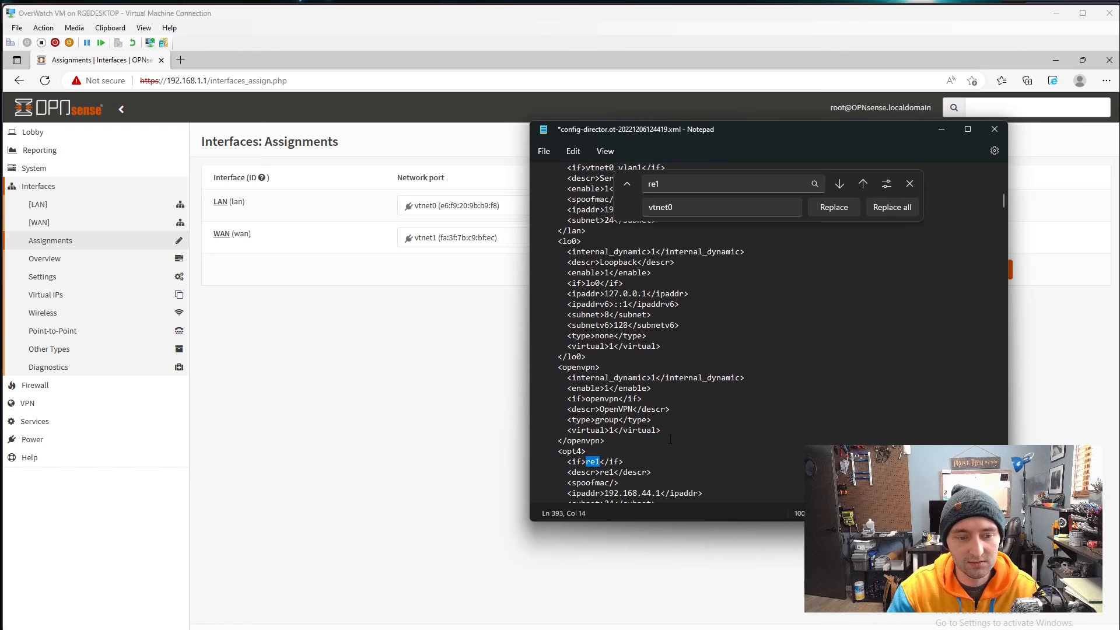
{"action": "scroll", "coordinate": [679, 433], "scroll_direction": "down", "scroll_amount": 2}
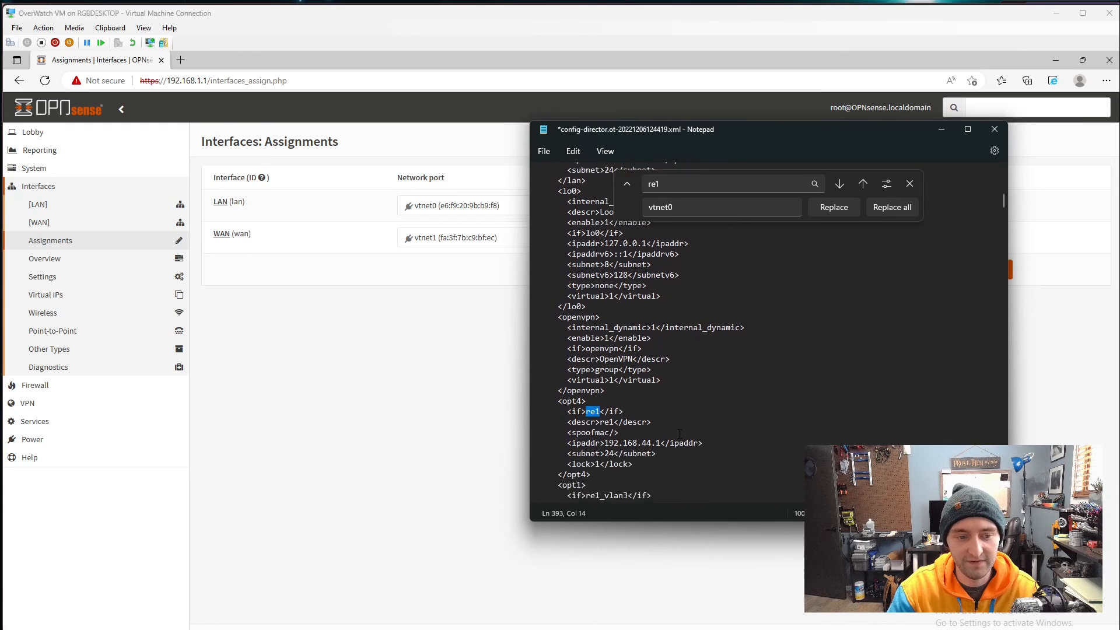
{"action": "left_click", "coordinate": [845, 209]}
{"action": "left_click", "coordinate": [845, 209]}
{"action": "left_click", "coordinate": [844, 209]}
{"action": "left_click", "coordinate": [844, 209]}
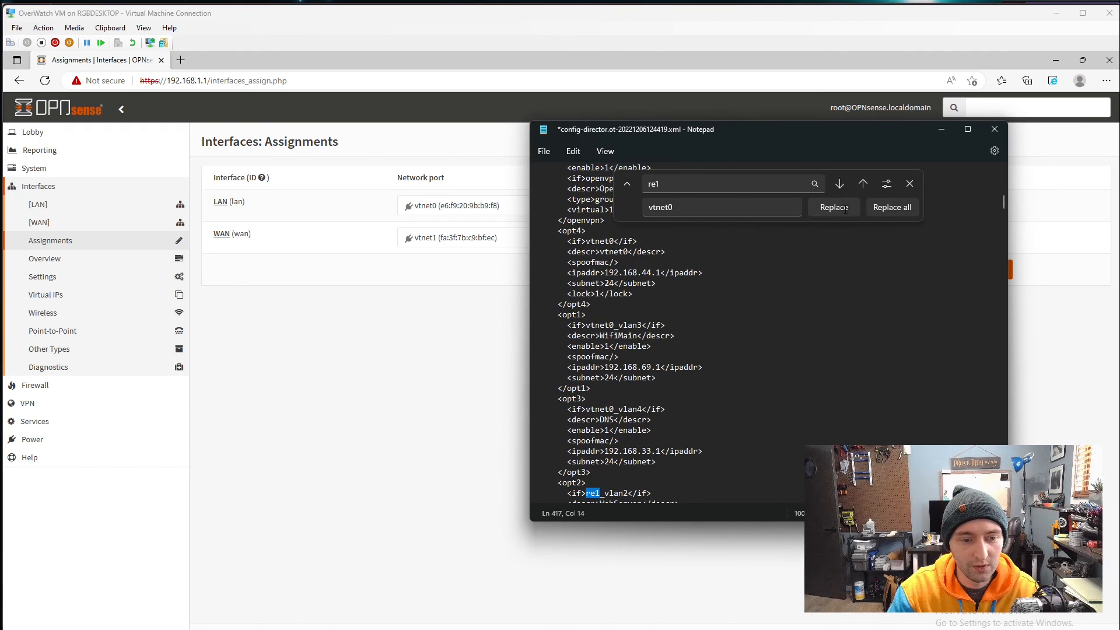
{"action": "left_click", "coordinate": [834, 208]}
{"action": "left_click", "coordinate": [834, 208]}
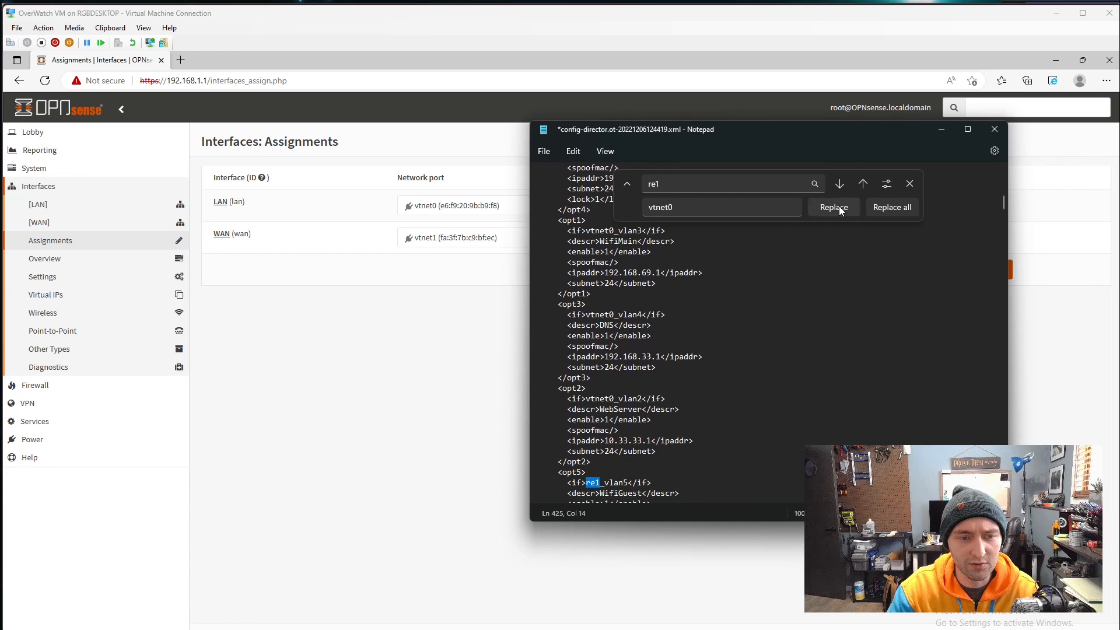
{"action": "left_click", "coordinate": [839, 208]}
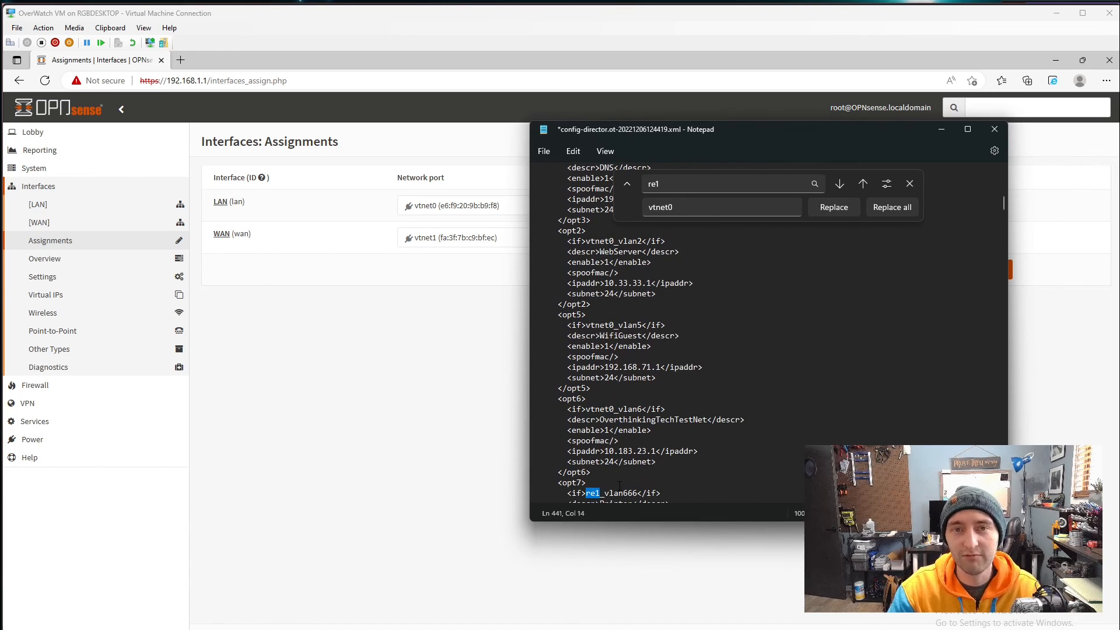
- Move Notepad aside and bring the OPNsense page to the front
{"action": "left_click_drag", "start_coordinate": [680, 208], "coordinate": [614, 209]}
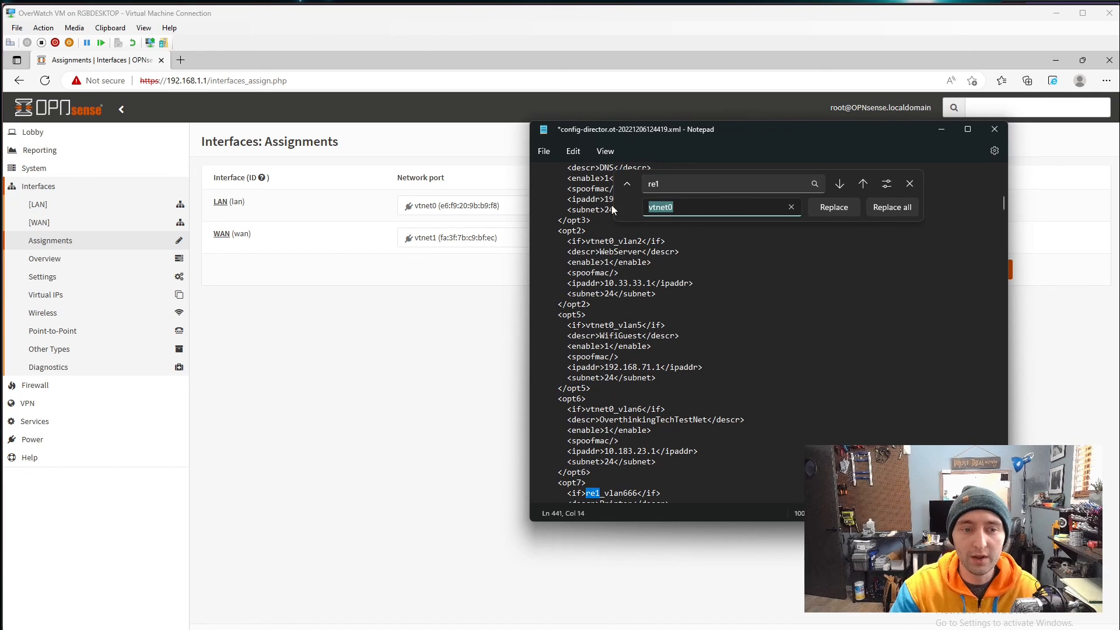
{"action": "left_click", "coordinate": [794, 307]}
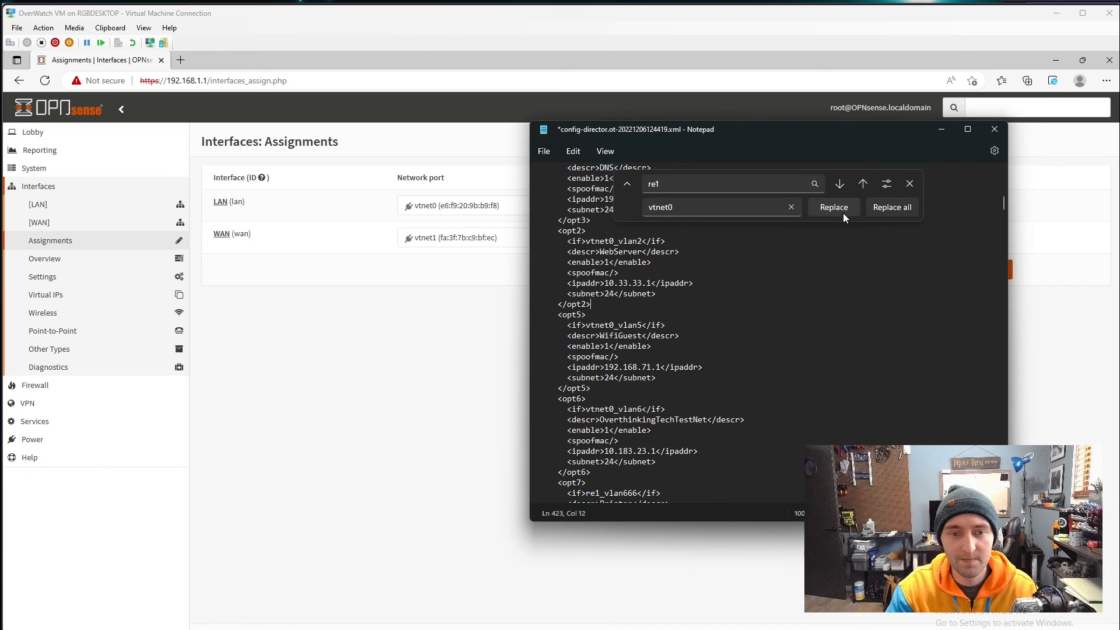
{"action": "left_click_drag", "start_coordinate": [866, 130], "coordinate": [909, 209]}
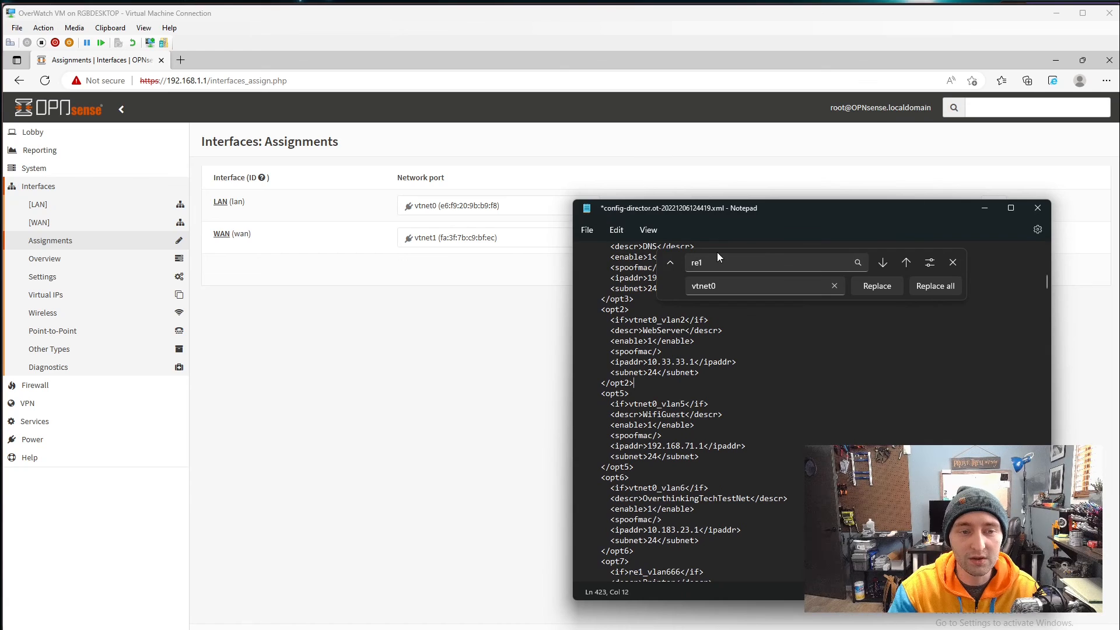
{"action": "left_click", "coordinate": [537, 267]}
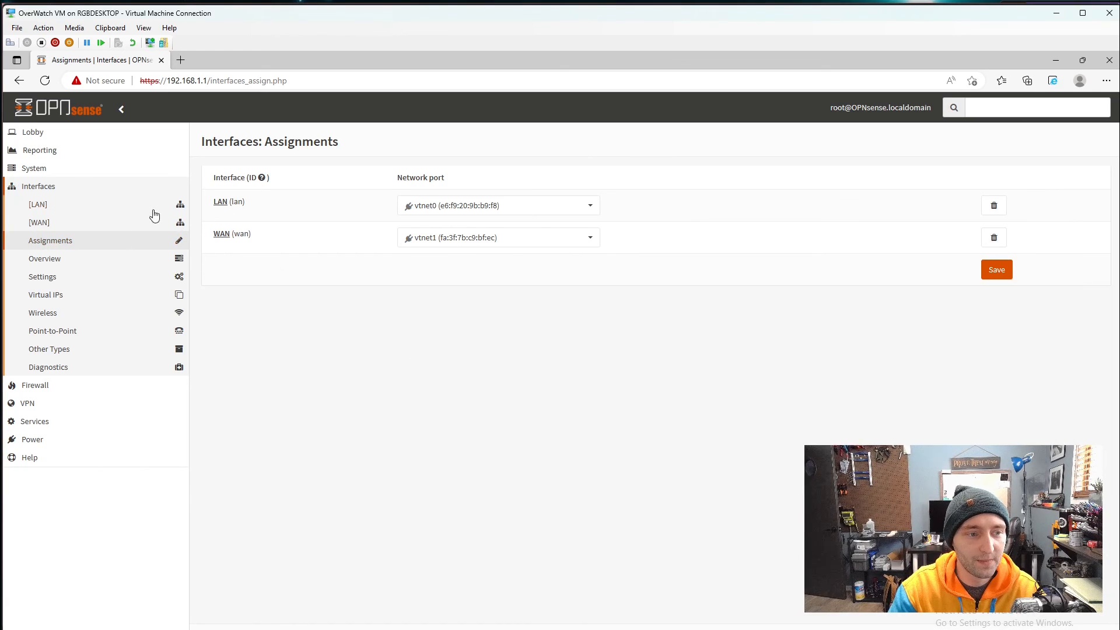
- Open System > Configuration > Backups and cancel the restore file picker
{"action": "left_click", "coordinate": [34, 151]}
{"action": "left_click", "coordinate": [44, 258]}
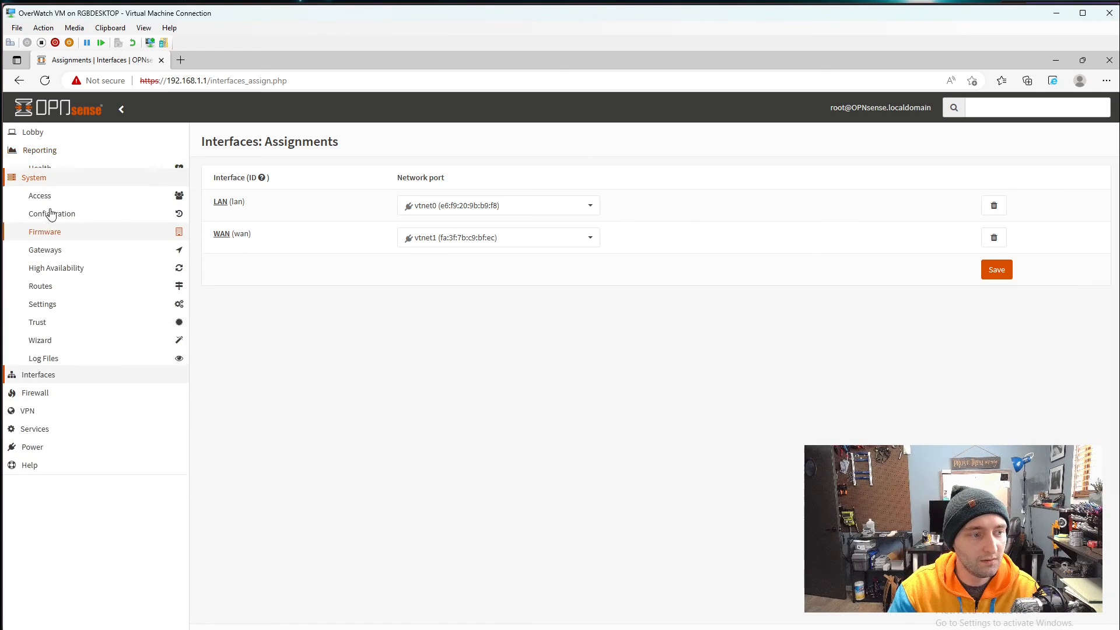
{"action": "left_click", "coordinate": [83, 211]}
{"action": "left_click", "coordinate": [82, 225]}
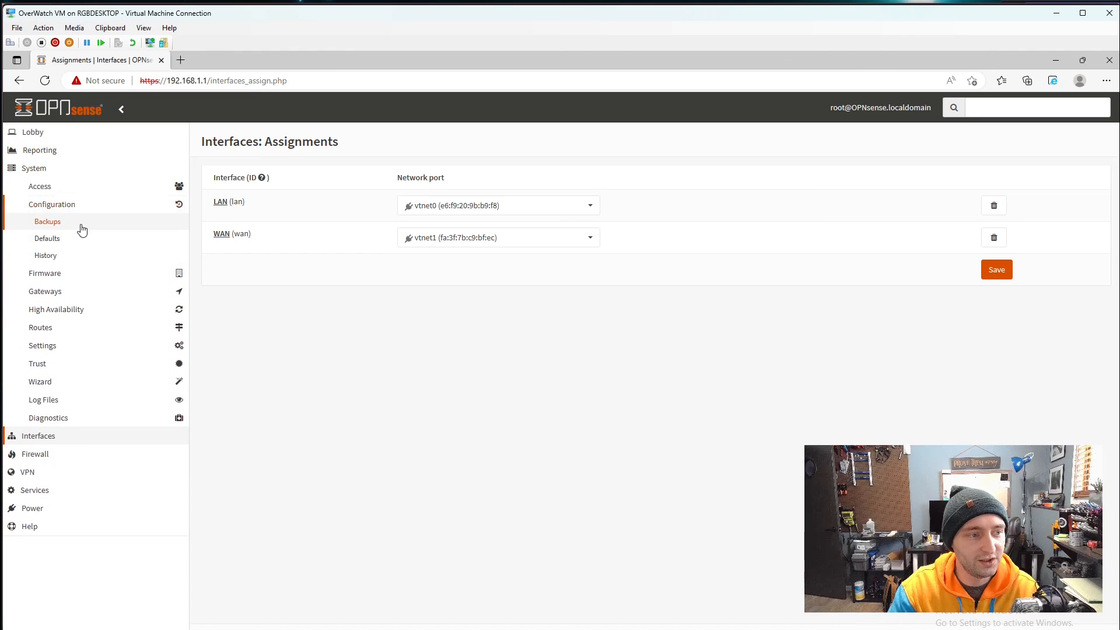
{"action": "left_click", "coordinate": [257, 428]}
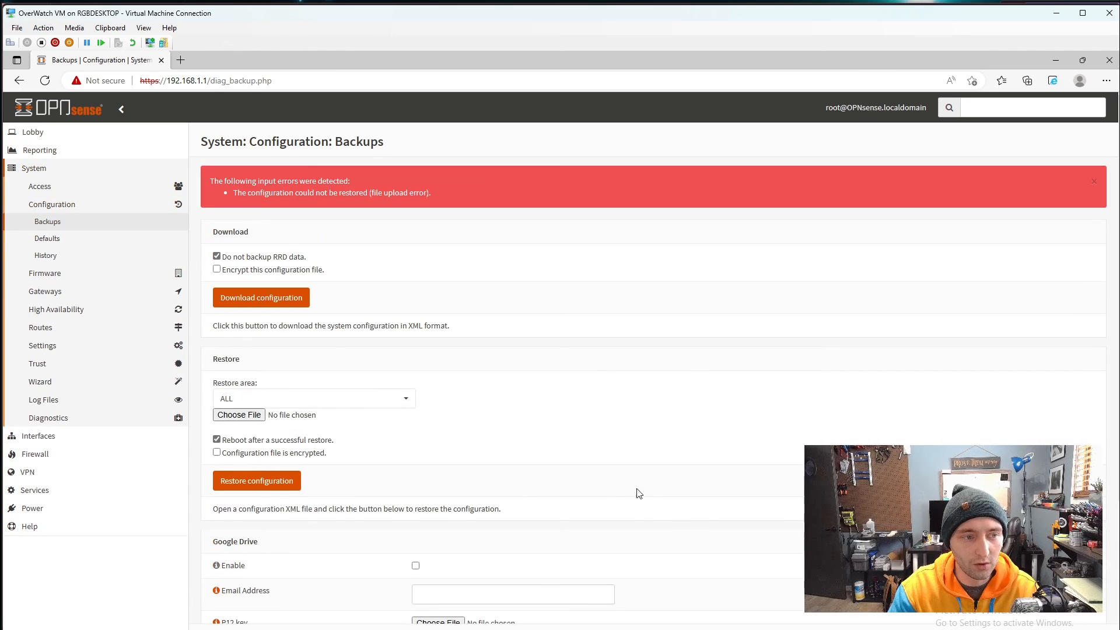
{"action": "left_click", "coordinate": [245, 416]}
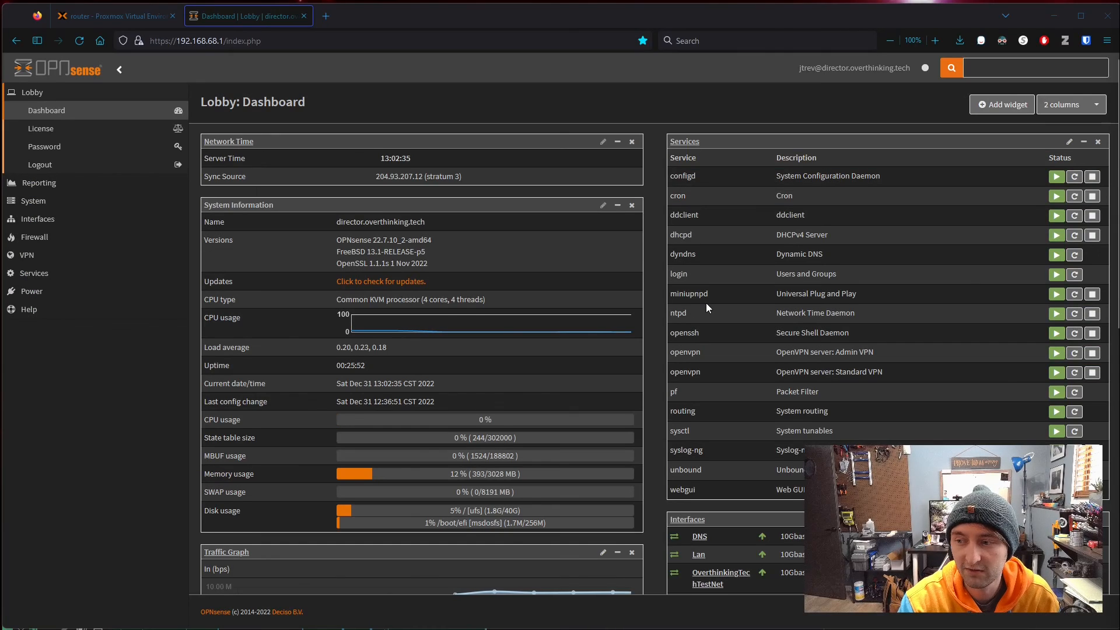
{"action": "scroll", "coordinate": [706, 303], "scroll_direction": "down", "scroll_amount": 1}
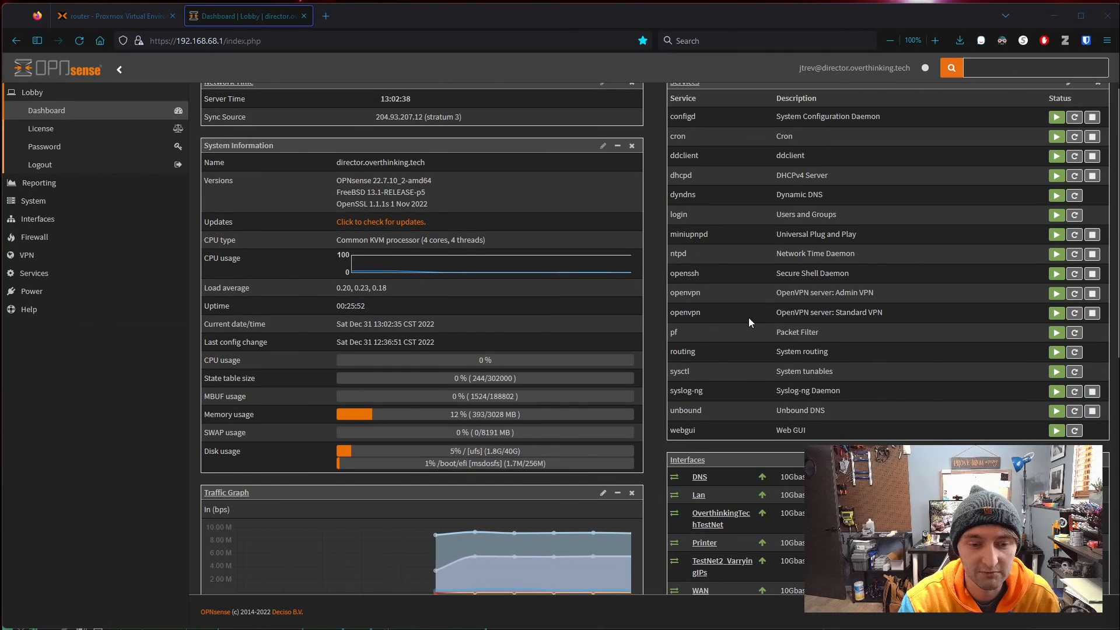
- Open the old router's Interfaces: Assignments page showing VLANs on vtnet0 and WAN on vtnet1
{"action": "left_click", "coordinate": [65, 221]}
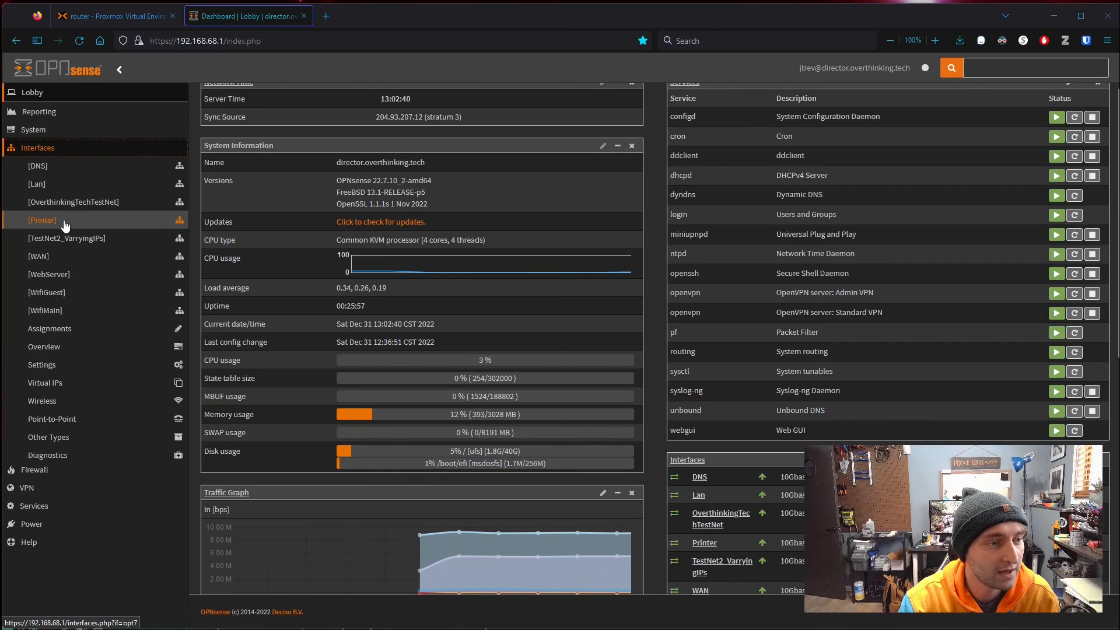
{"action": "left_click", "coordinate": [88, 330]}
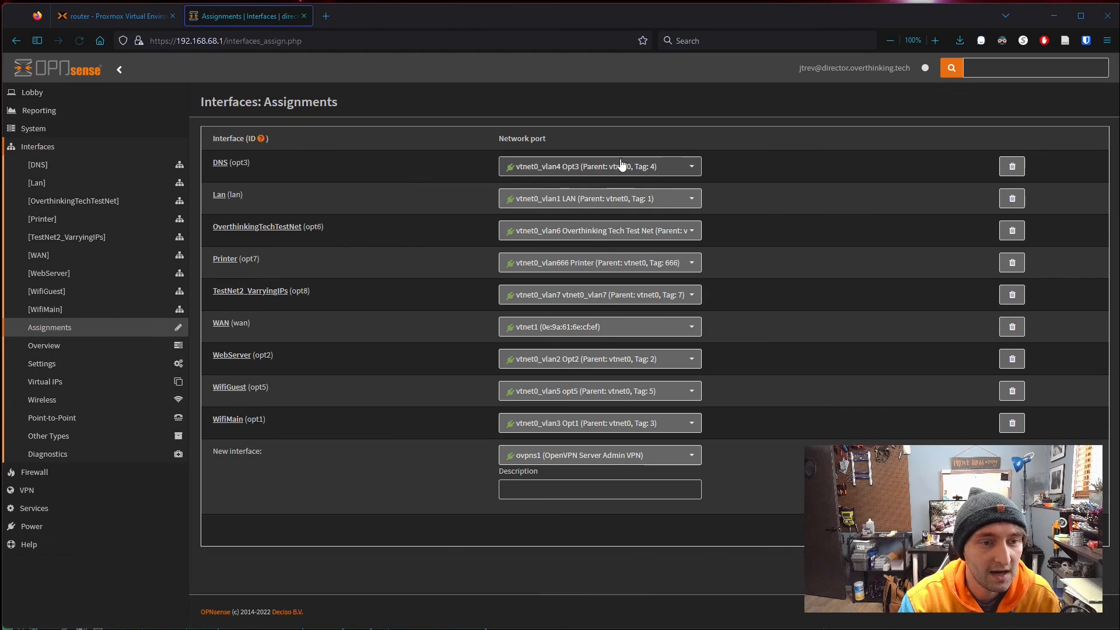